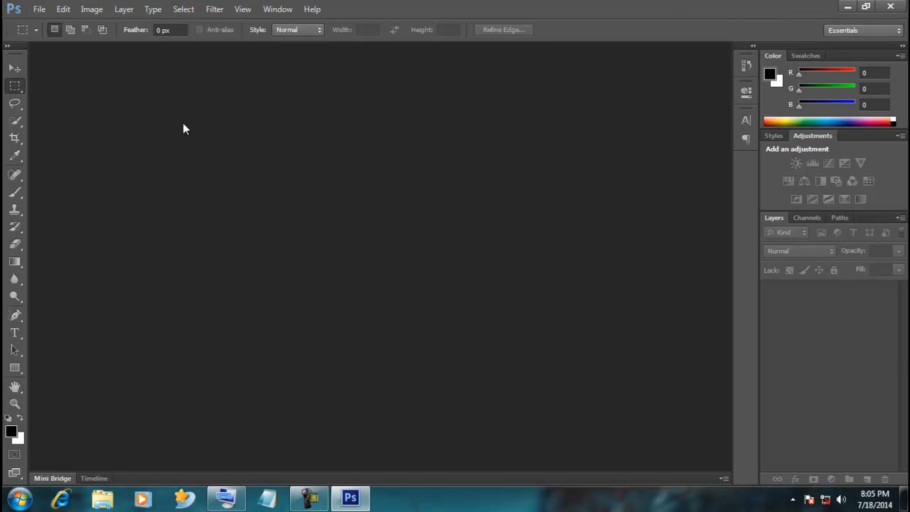
Create a new 6 by 4.5 inch document at 300 pixels/inch in RGB Color with a white background
left_click(40, 8)
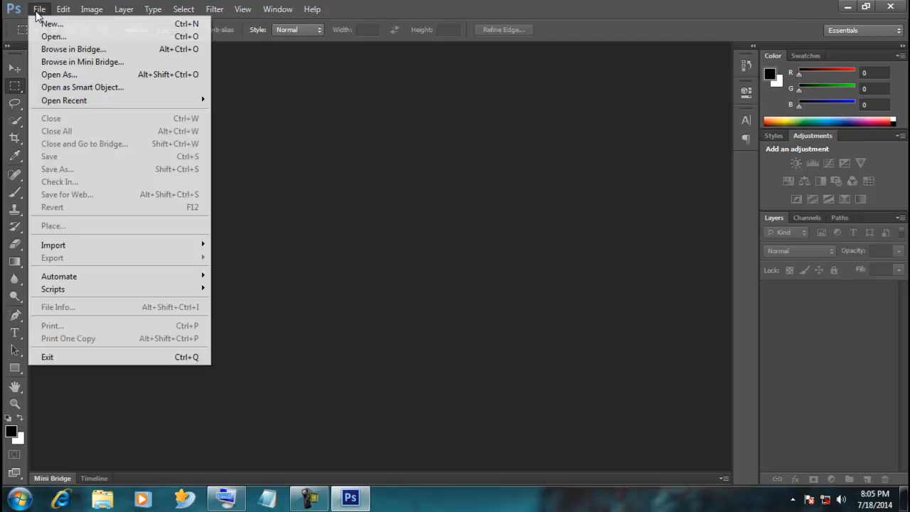
left_click(46, 23)
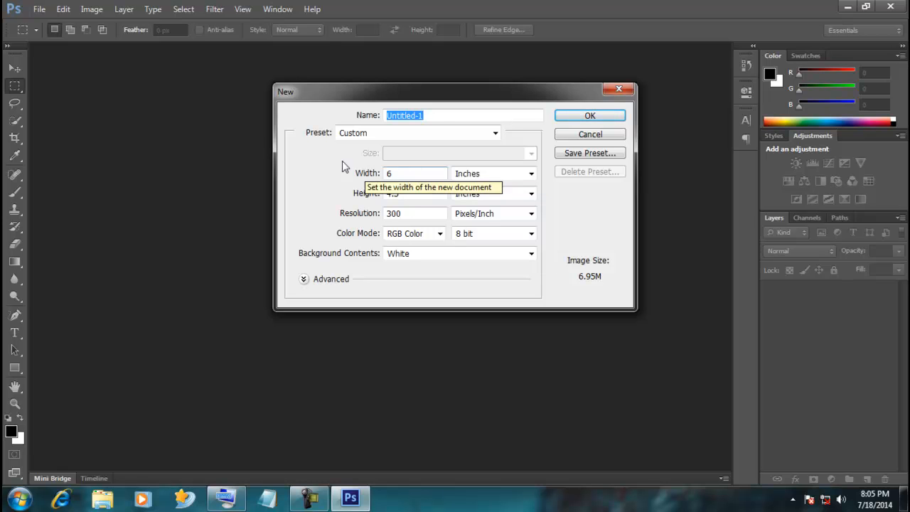
left_click(404, 174)
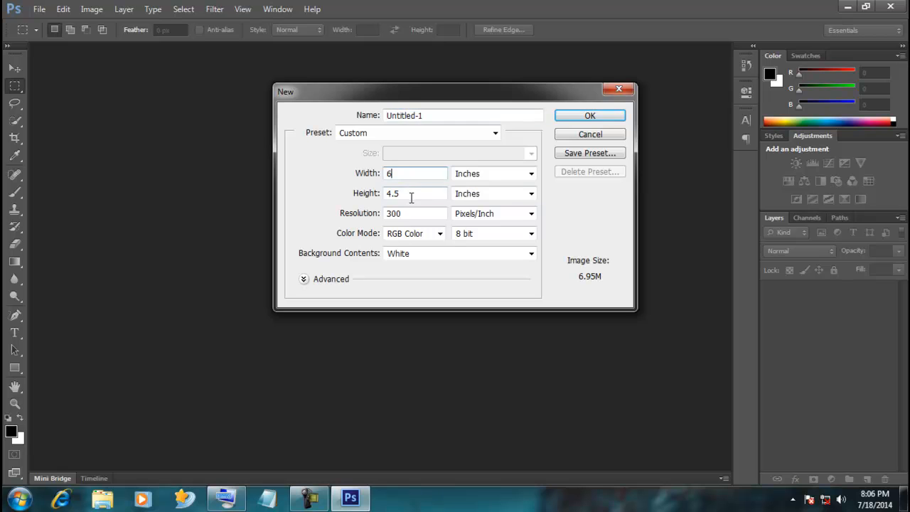
left_click(416, 210)
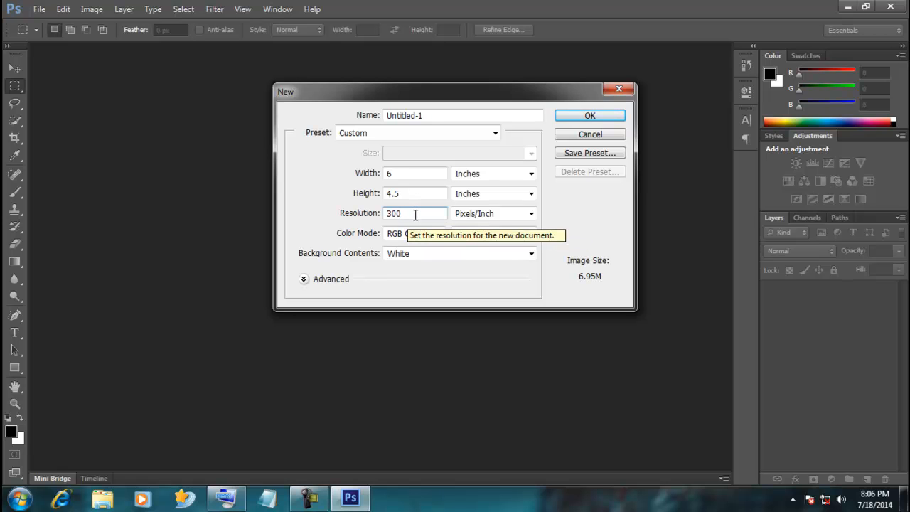
left_click_drag(415, 214, 358, 215)
left_click(412, 215)
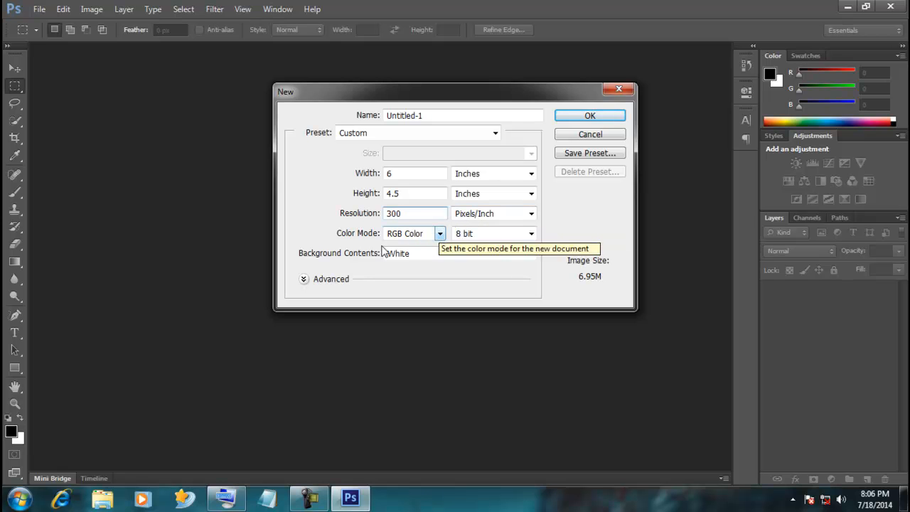
left_click(439, 235)
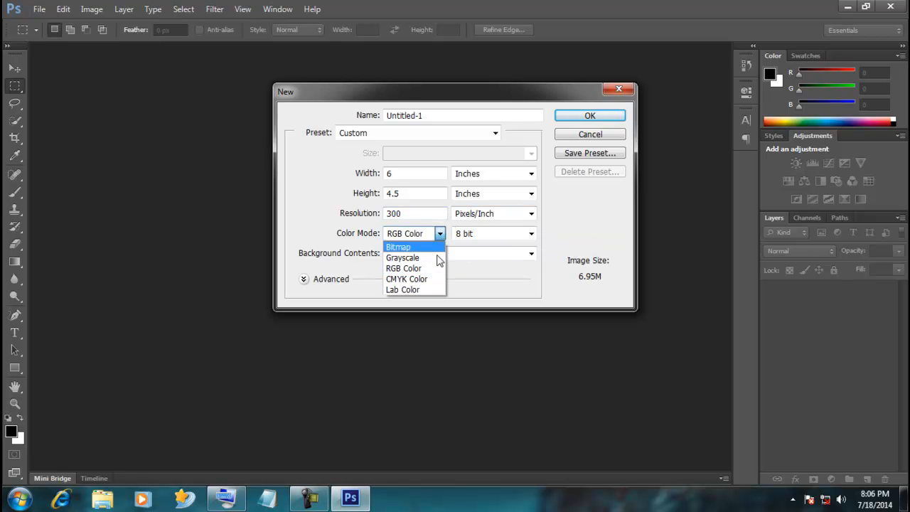
left_click(432, 269)
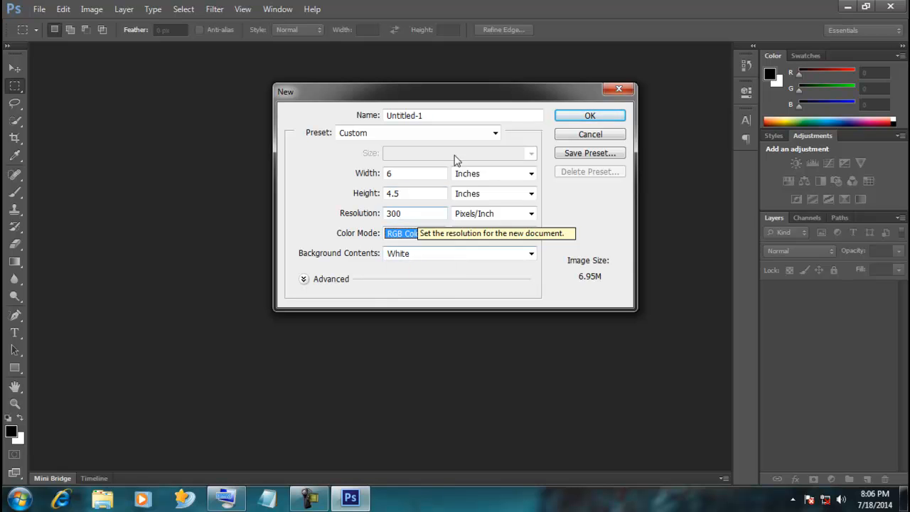
left_click(601, 120)
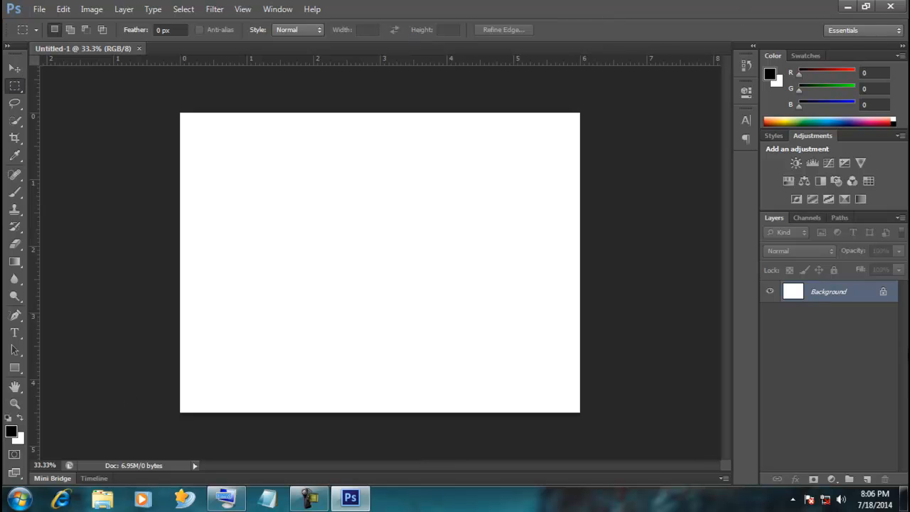
Choose the Essentials (Default) workspace for the program layout
left_click(269, 11)
mouse_move(302, 36)
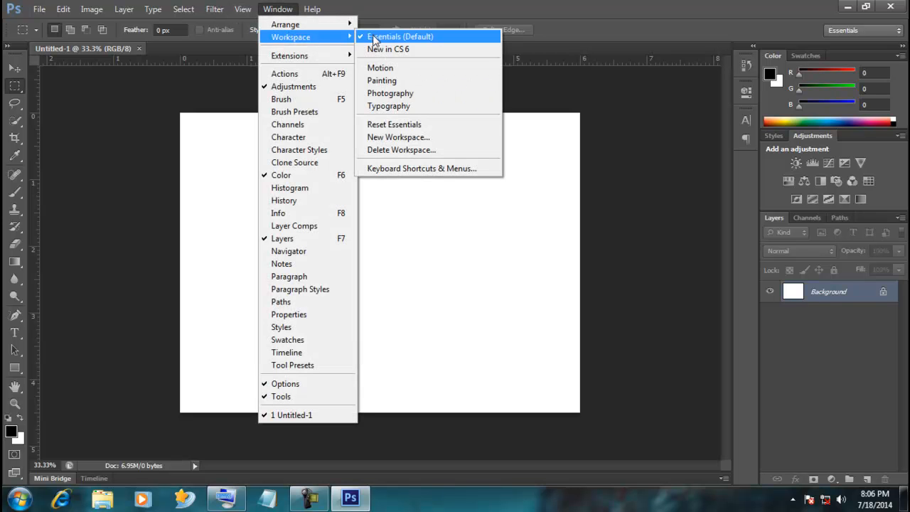
left_click(381, 37)
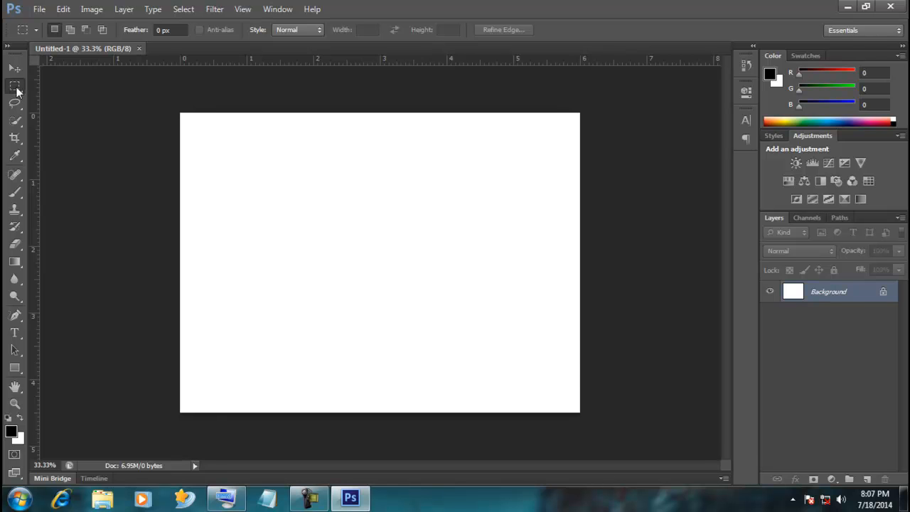
Examine the tool variants in the marquee, lasso and quick selection groups, finishing with the Crop tool active
right_click(15, 86)
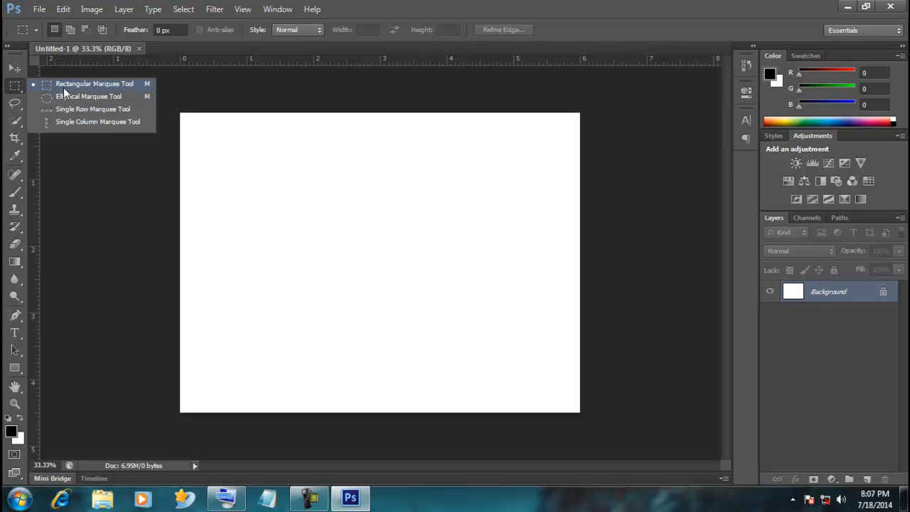
left_click(15, 104)
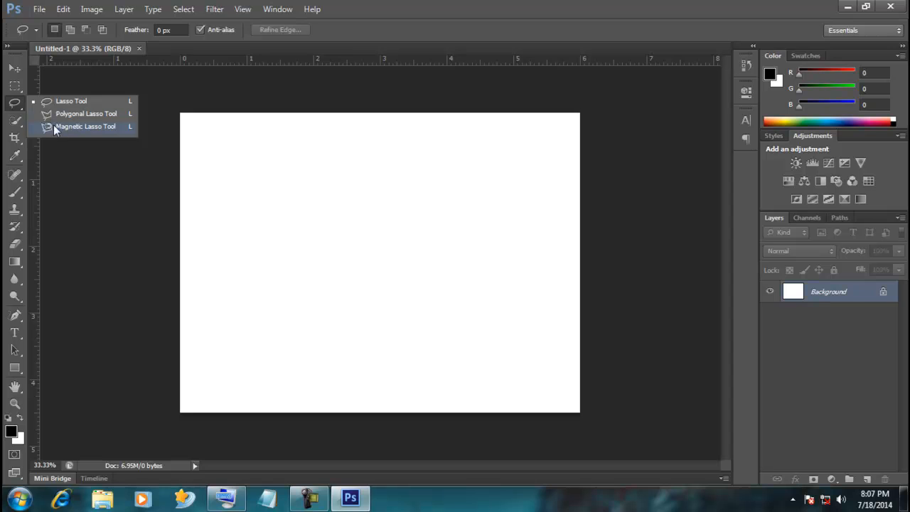
left_click(17, 105)
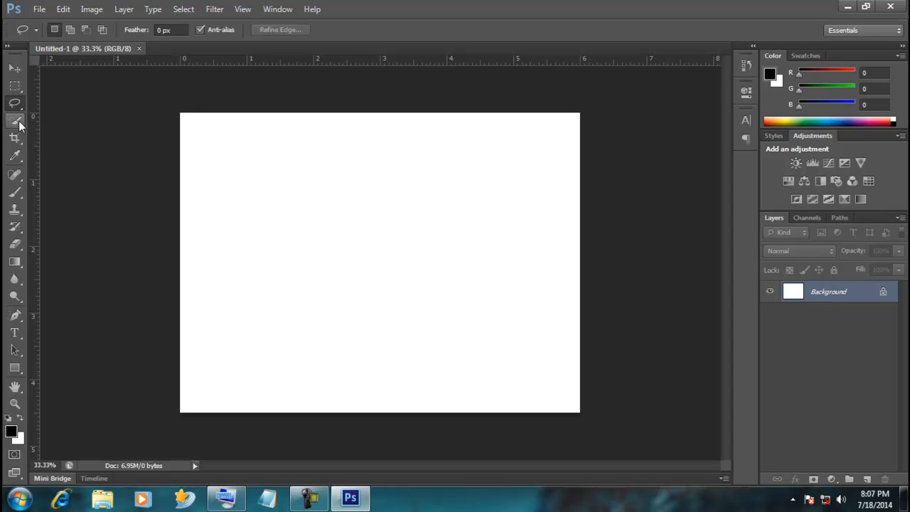
left_click(16, 119)
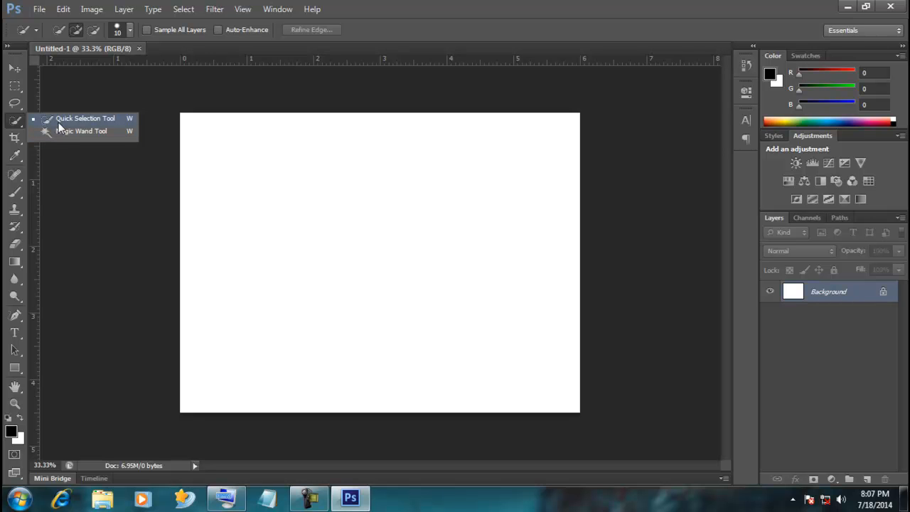
left_click(16, 122)
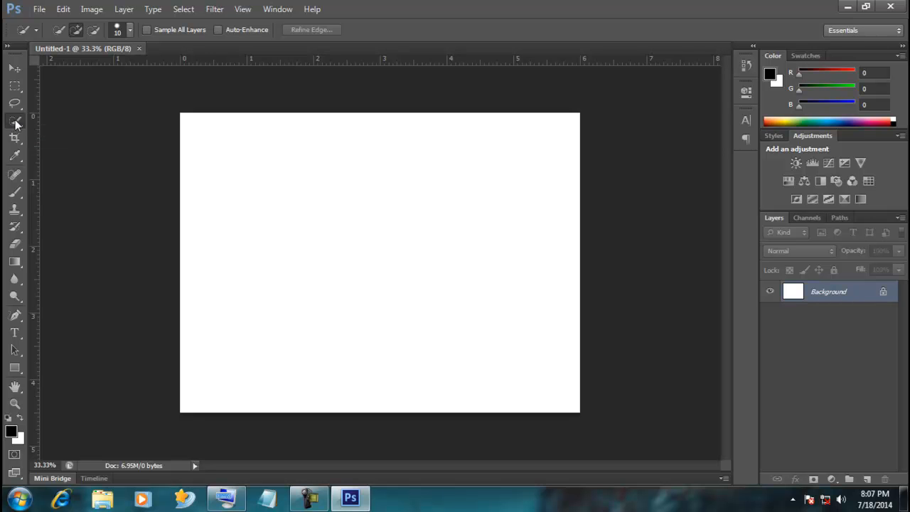
right_click(15, 123)
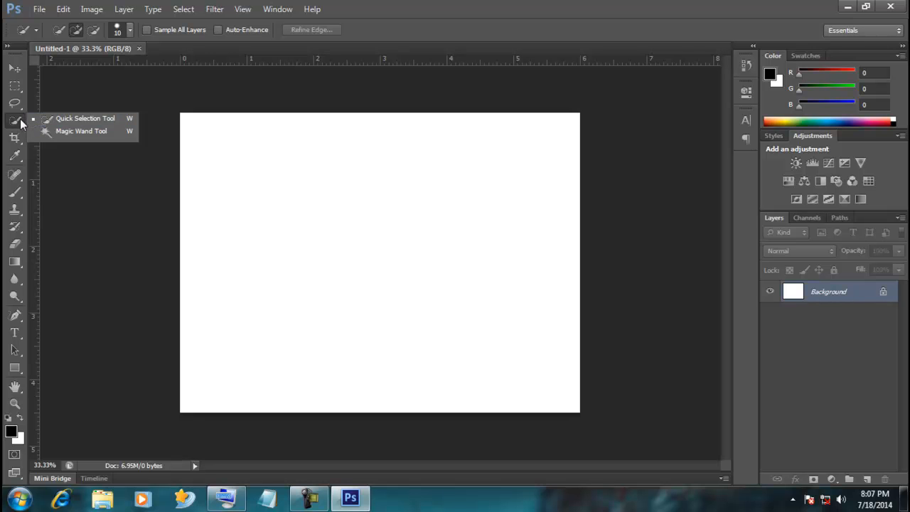
left_click(20, 121)
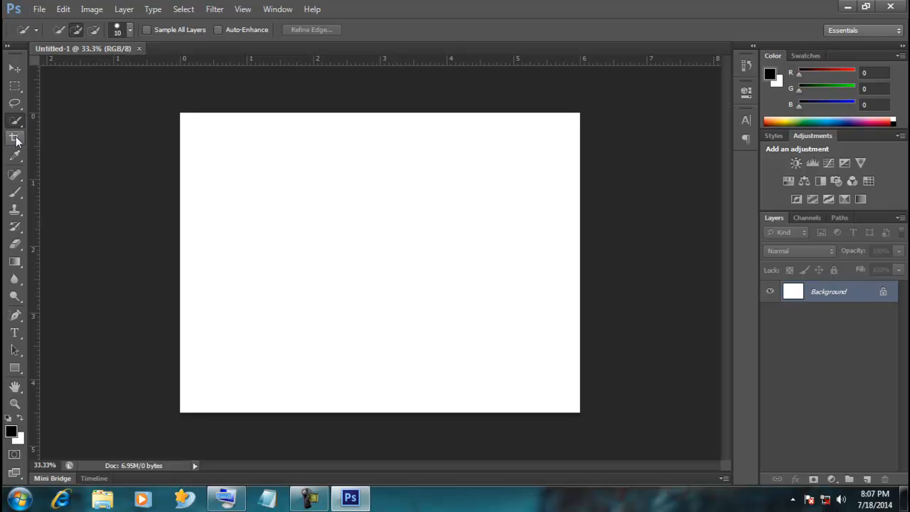
left_click(15, 138)
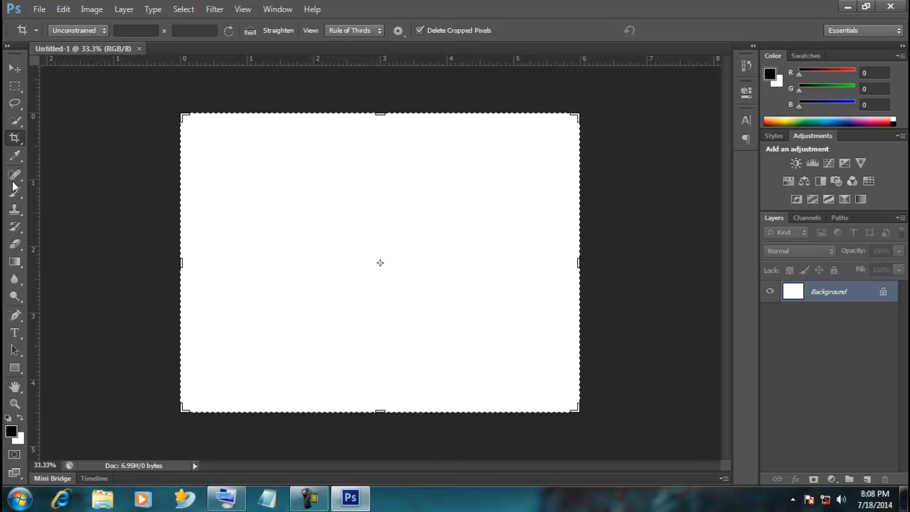
Sample a grey foreground colour of RGB 83, 83, 83 from the program interface with the Eyedropper tool
left_click(20, 157)
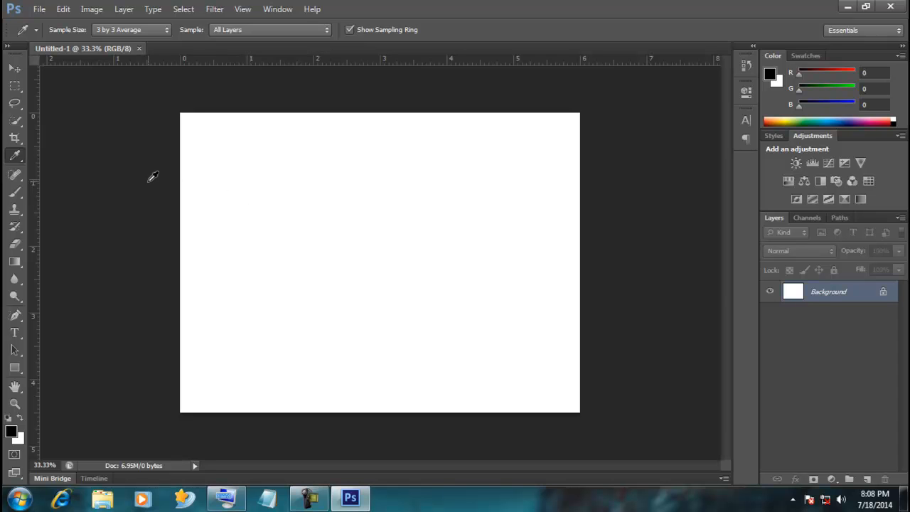
left_click(271, 194)
left_click_drag(271, 194, 831, 110)
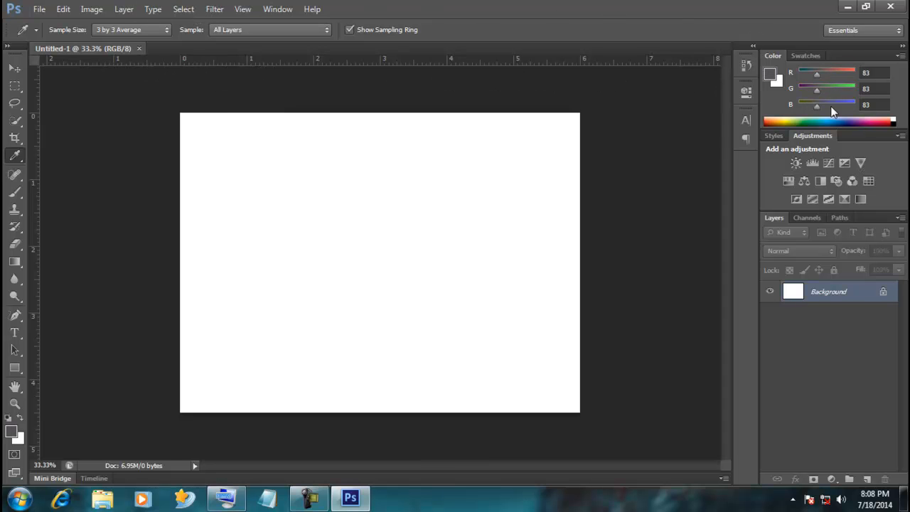
Uncover the desktop beside the program window and sample the Start BlueStacks icon's green, RGB 110, 170, 32, as foreground colour
left_click(865, 7)
left_click_drag(606, 29, 678, 18)
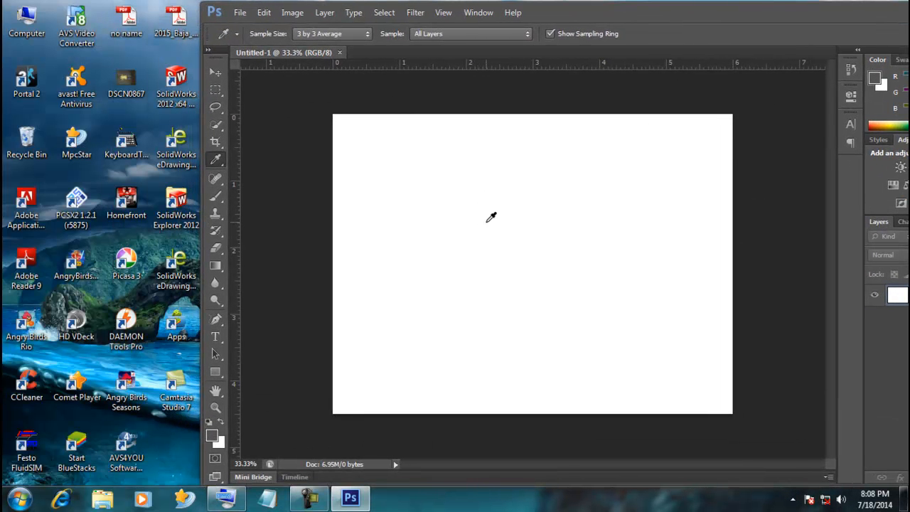
left_click(440, 218)
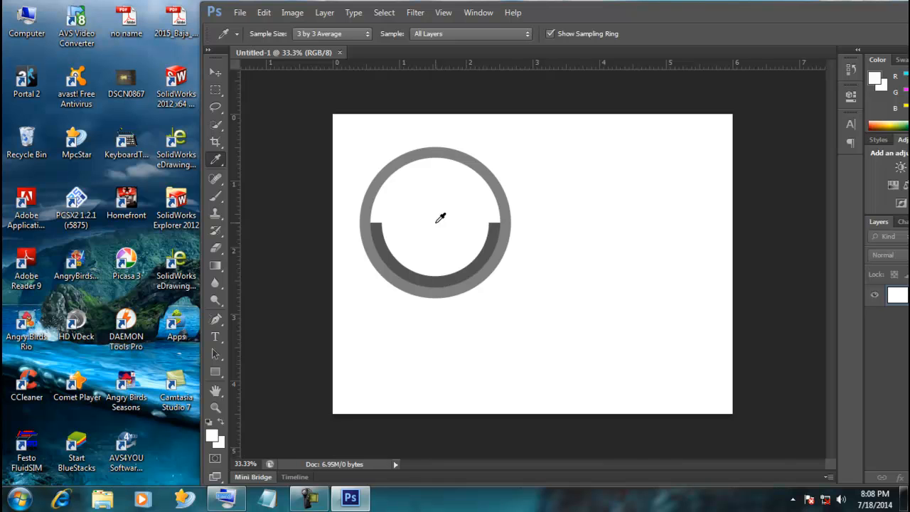
left_click_drag(440, 218, 292, 210)
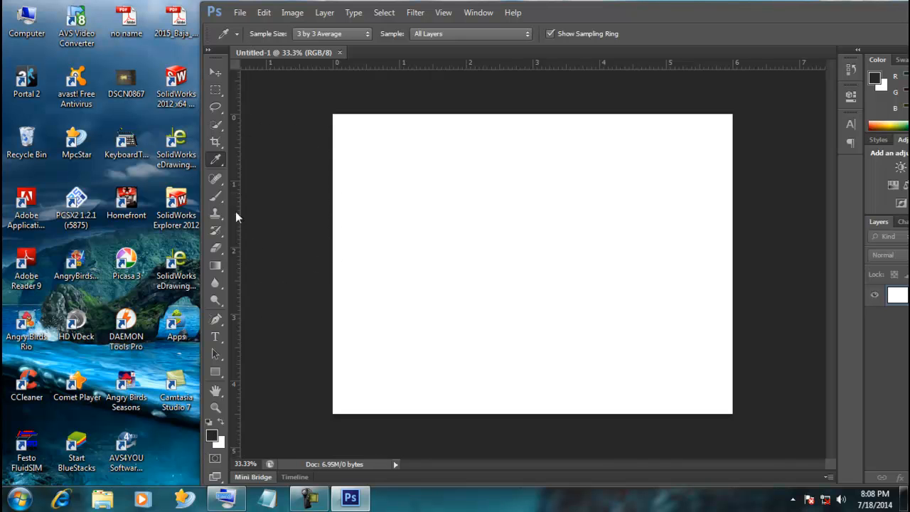
left_click_drag(256, 162, 42, 84)
left_click_drag(35, 120, 82, 432)
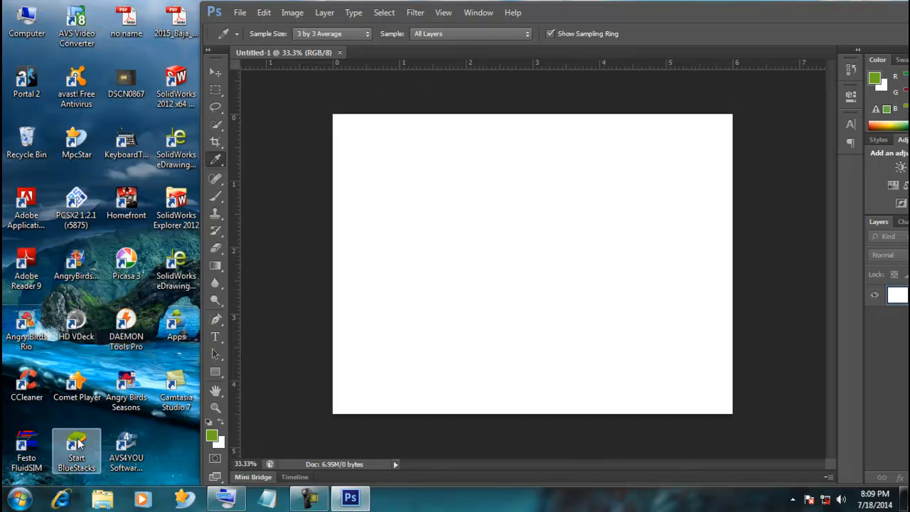
Move the program window back over the desktop and maximize it to fill the screen
left_click_drag(706, 12, 572, 27)
left_click(827, 21)
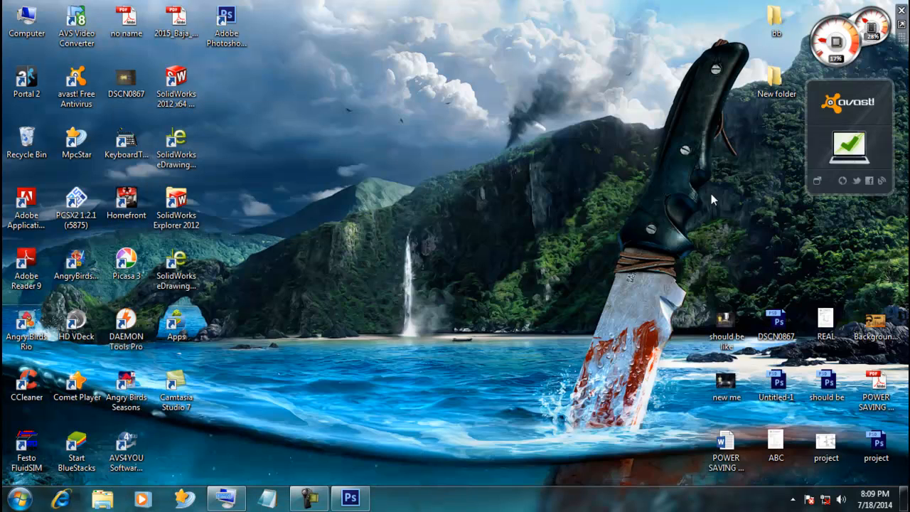
left_click(350, 497)
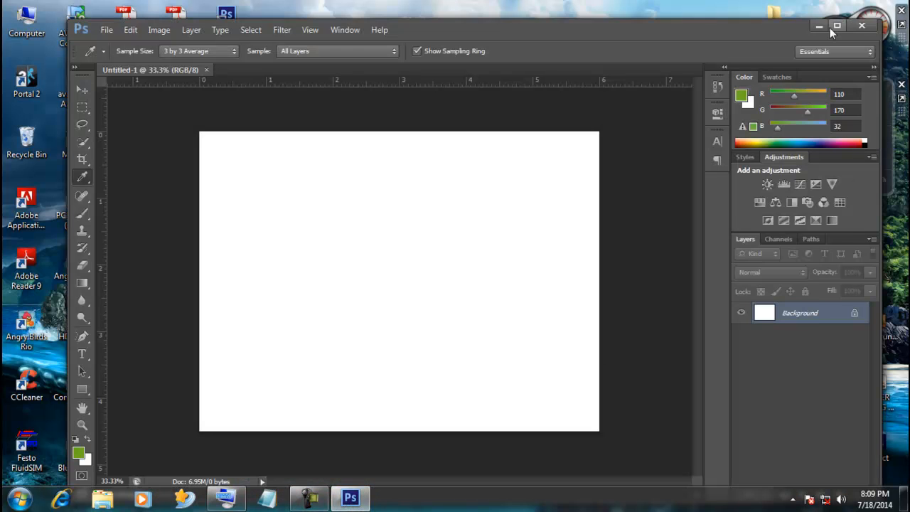
left_click(830, 27)
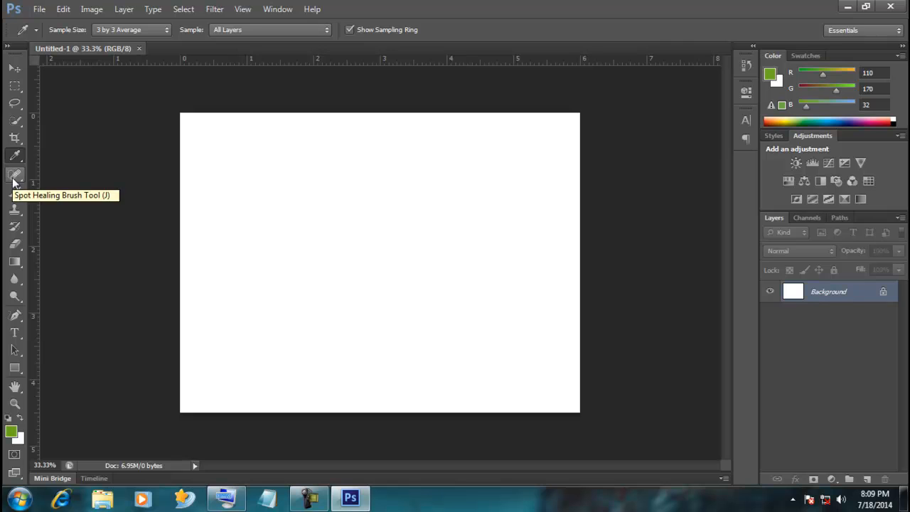
Examine the tool variants grouped with the Spot Healing Brush tool
left_click_drag(13, 181, 21, 184)
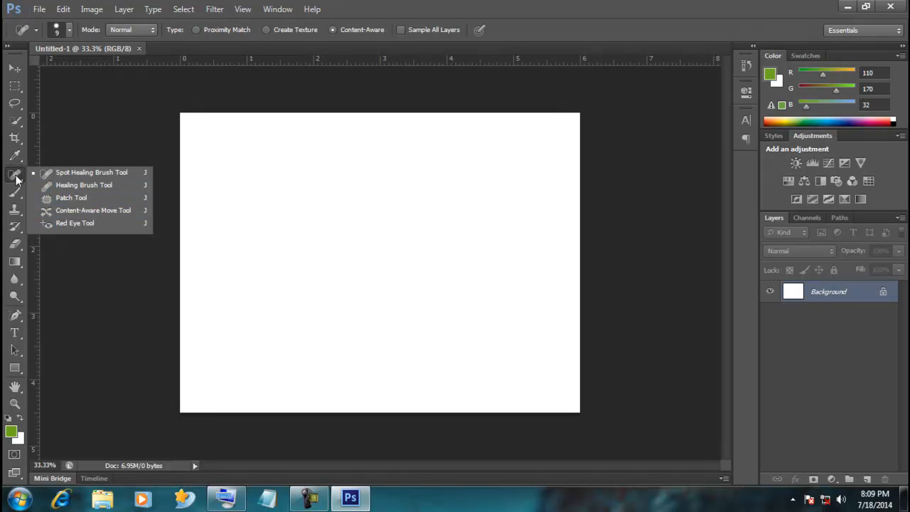
left_click(16, 177)
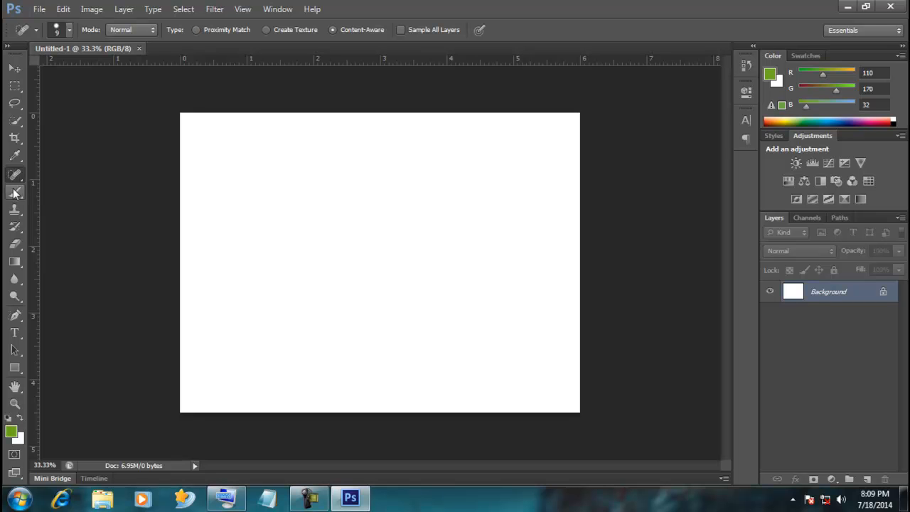
Paint freehand looping green strokes across the canvas with the 30 px Brush tool at 100% opacity
left_click(15, 194)
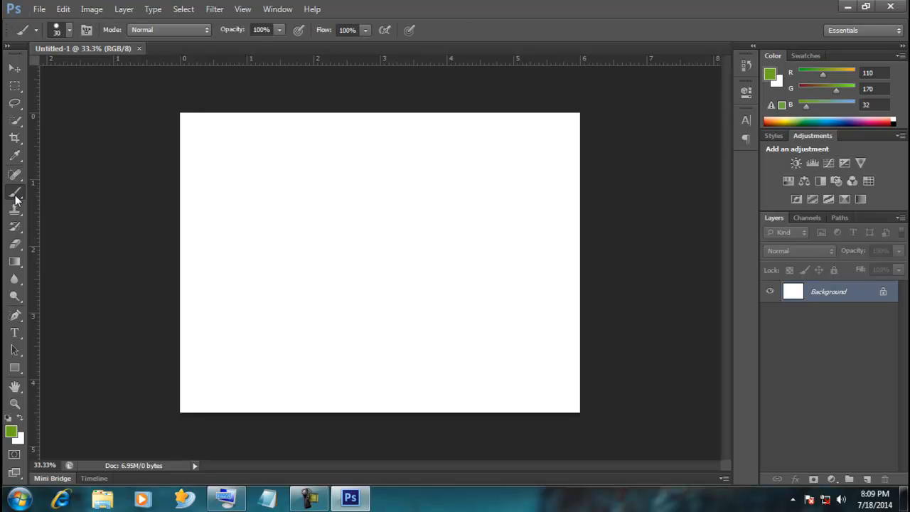
left_click_drag(16, 199, 16, 199)
left_click(15, 198)
mouse_move(264, 348)
left_mouse_down()
mouse_move(264, 229)
mouse_move(335, 252)
mouse_move(431, 211)
mouse_move(309, 290)
mouse_move(477, 241)
mouse_move(317, 347)
mouse_move(493, 195)
mouse_move(447, 185)
mouse_move(309, 221)
mouse_move(245, 276)
left_mouse_up()
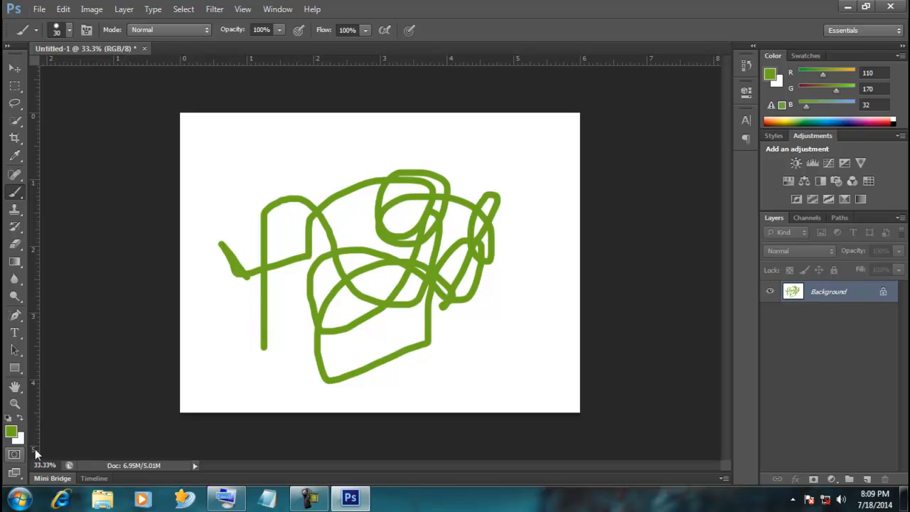
left_click_drag(216, 330, 235, 175)
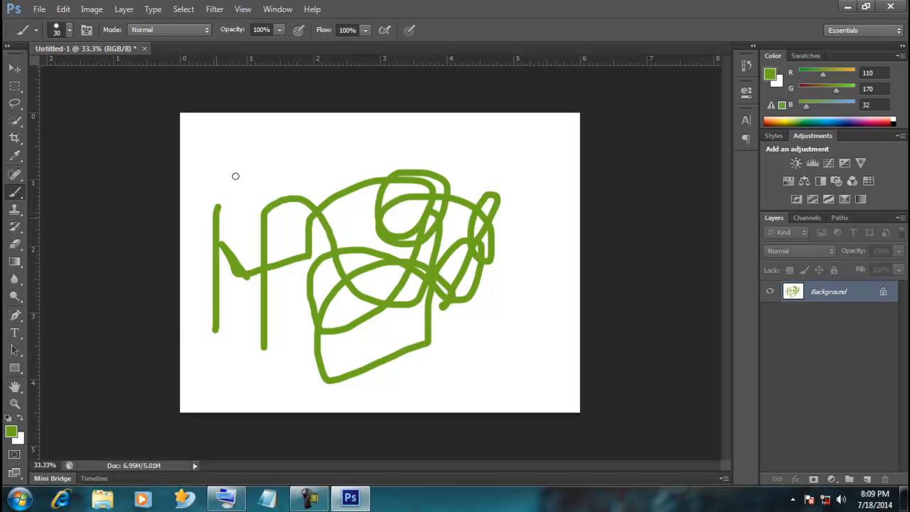
Sample a pale green, RGB 217, 233, 197, from the artwork and brush looping strokes over the left half of the scribble
left_click(18, 162)
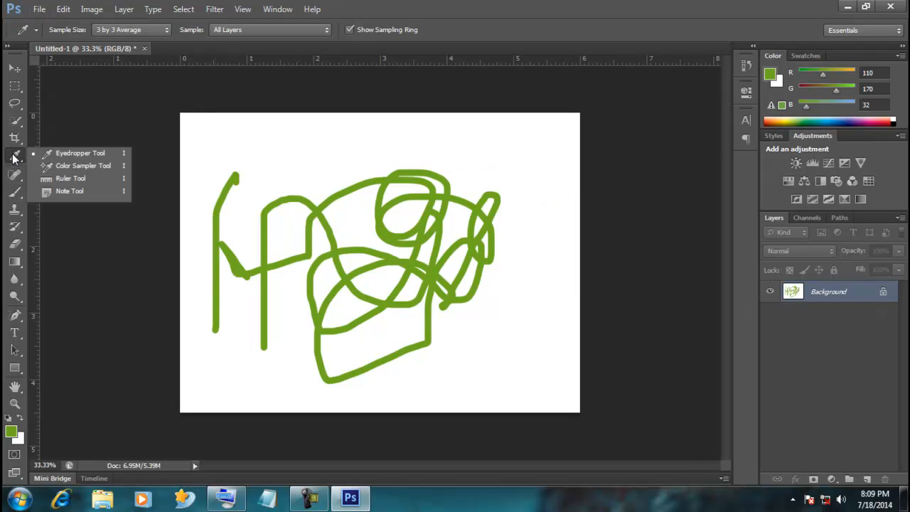
left_click_drag(268, 157, 331, 203)
left_click(15, 191)
mouse_move(301, 240)
left_mouse_down()
mouse_move(333, 274)
mouse_move(370, 223)
left_mouse_up()
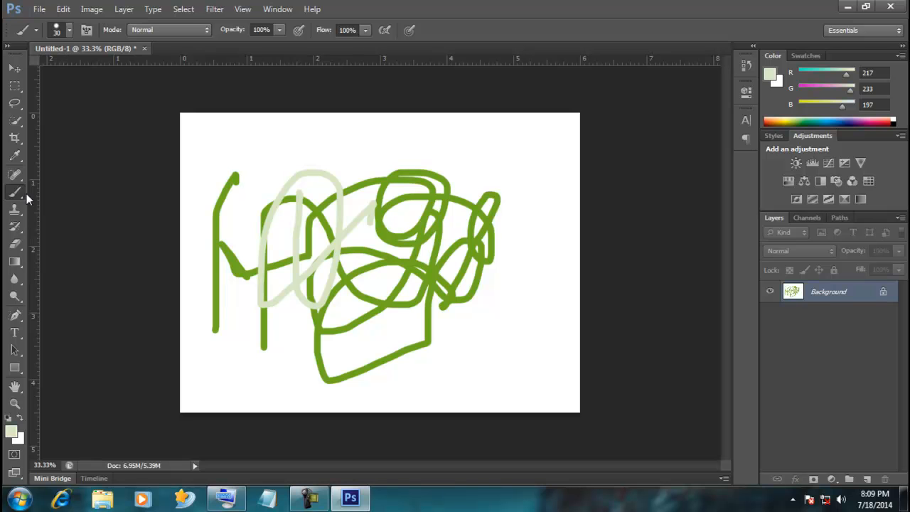
Sample a dark teal, RGB 54, 98, 107, with the Eyedropper and brush looping strokes over the green scribble
left_click(15, 155)
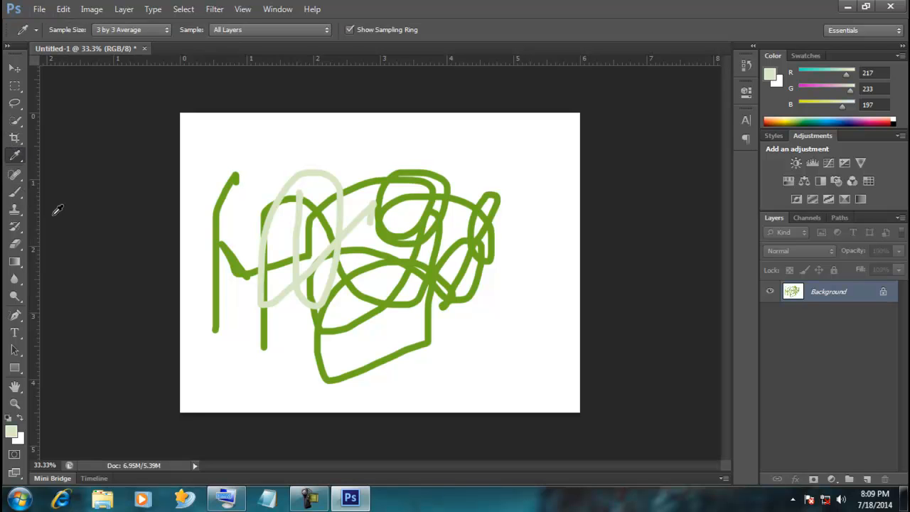
right_click(100, 505)
left_click_drag(256, 369, 30, 502)
left_click(16, 191)
mouse_move(205, 244)
left_mouse_down()
mouse_move(192, 169)
mouse_move(431, 255)
mouse_move(428, 359)
mouse_move(340, 279)
mouse_move(465, 202)
left_mouse_up()
mouse_move(335, 224)
left_mouse_down()
mouse_move(419, 204)
mouse_move(323, 297)
mouse_move(294, 240)
mouse_move(315, 240)
mouse_move(295, 176)
mouse_move(268, 158)
mouse_move(269, 135)
mouse_move(338, 161)
mouse_move(407, 142)
mouse_move(429, 180)
mouse_move(373, 174)
mouse_move(317, 146)
mouse_move(332, 180)
left_mouse_up()
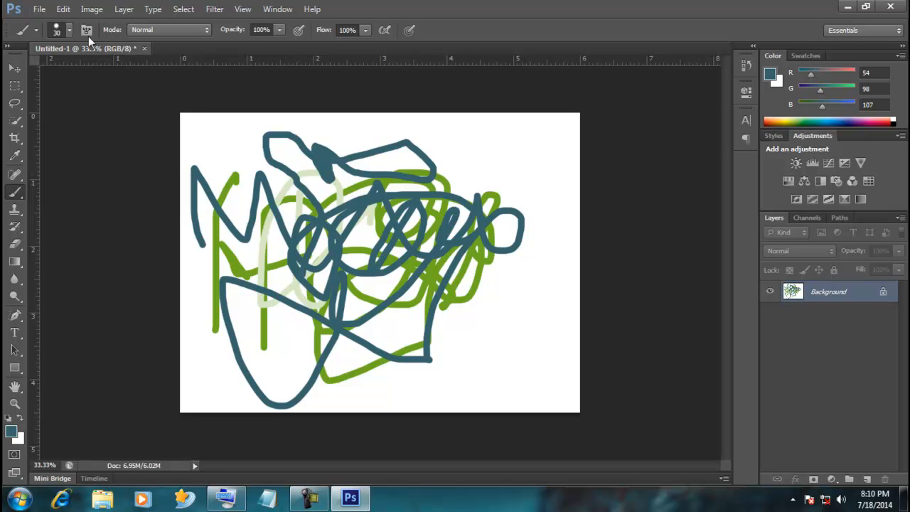
Enlarge the brush to 99 px and paint one thick teal stroke arching across the upper part of the scribble
left_click(71, 27)
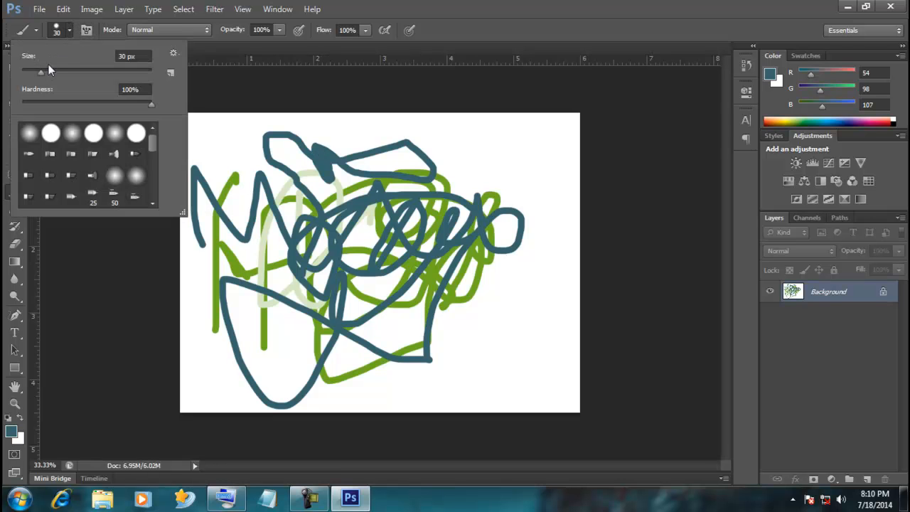
left_click_drag(38, 74, 84, 75)
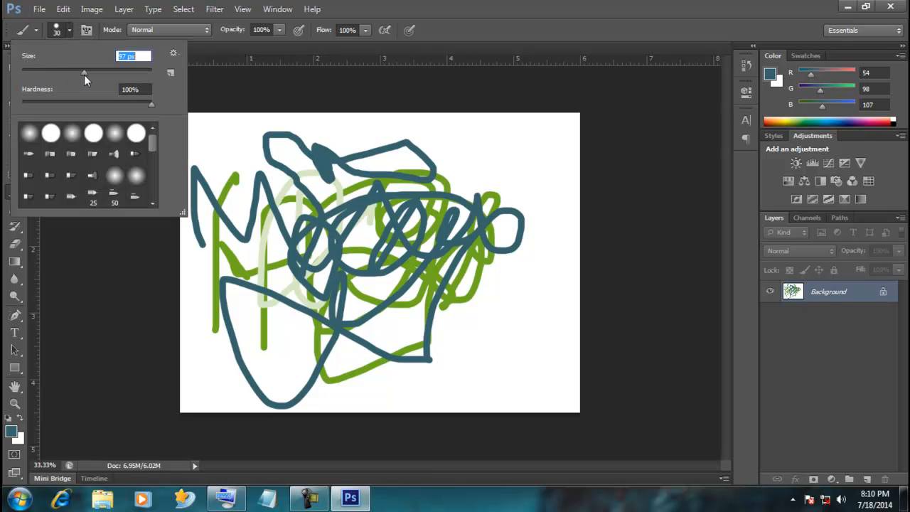
left_click(70, 29)
mouse_move(254, 220)
left_mouse_down()
mouse_move(251, 187)
mouse_move(326, 177)
mouse_move(457, 186)
mouse_move(498, 170)
mouse_move(520, 257)
mouse_move(489, 323)
left_mouse_up()
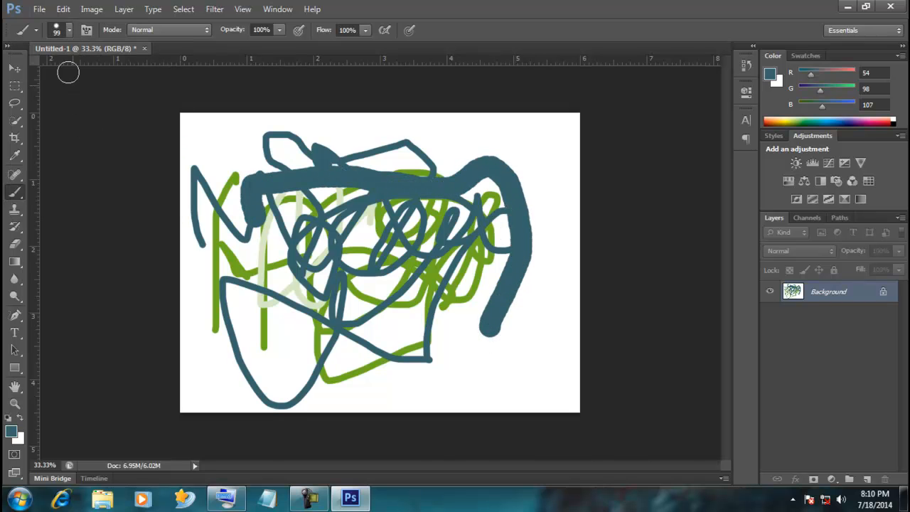
Set the brush hardness to 31% and paint soft-edged teal strokes around the outside of the scribble
left_click(66, 30)
left_click_drag(152, 105, 63, 105)
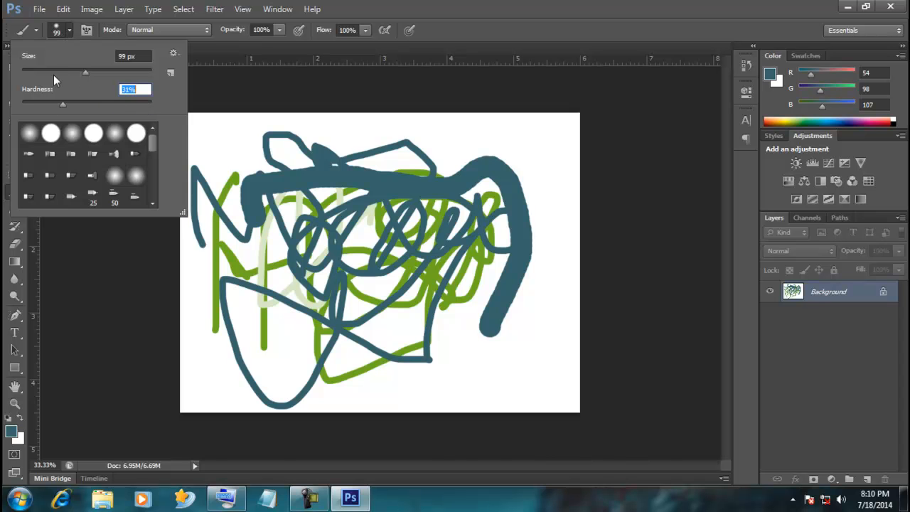
left_click(66, 30)
left_click(66, 31)
key("Return")
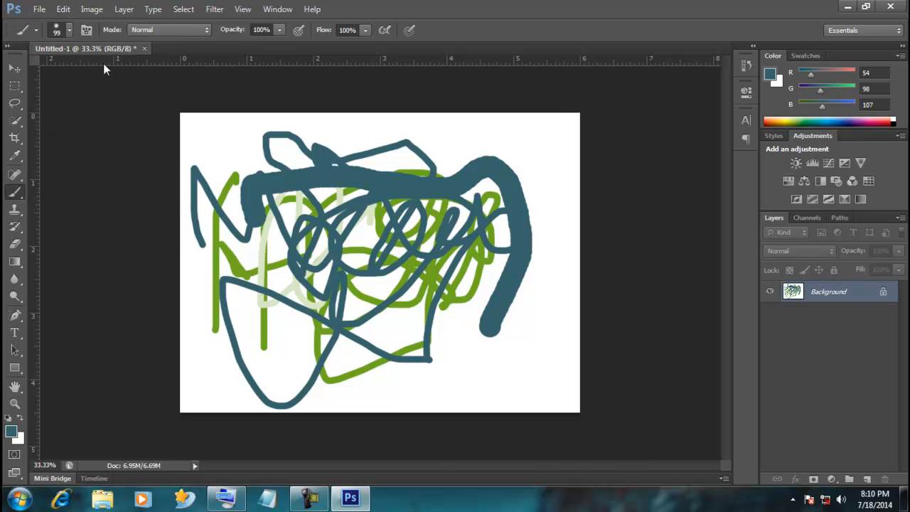
mouse_move(529, 324)
left_mouse_down()
mouse_move(540, 245)
mouse_move(519, 193)
mouse_move(465, 155)
mouse_move(404, 135)
mouse_move(269, 146)
mouse_move(210, 189)
mouse_move(196, 283)
mouse_move(226, 359)
mouse_move(295, 387)
mouse_move(462, 383)
mouse_move(491, 324)
mouse_move(459, 286)
mouse_move(556, 245)
mouse_move(530, 152)
left_mouse_up()
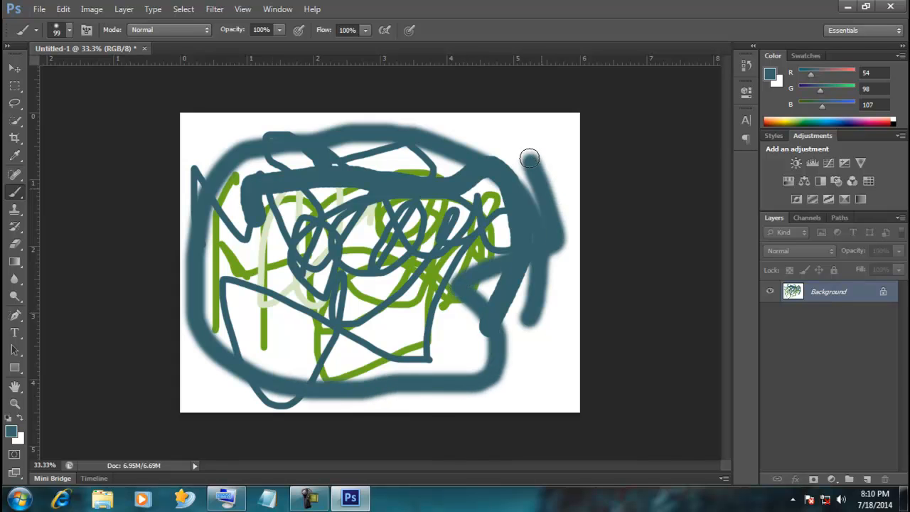
Examine the tool variants grouped with the Clone Stamp and History Brush tools
left_click(16, 213)
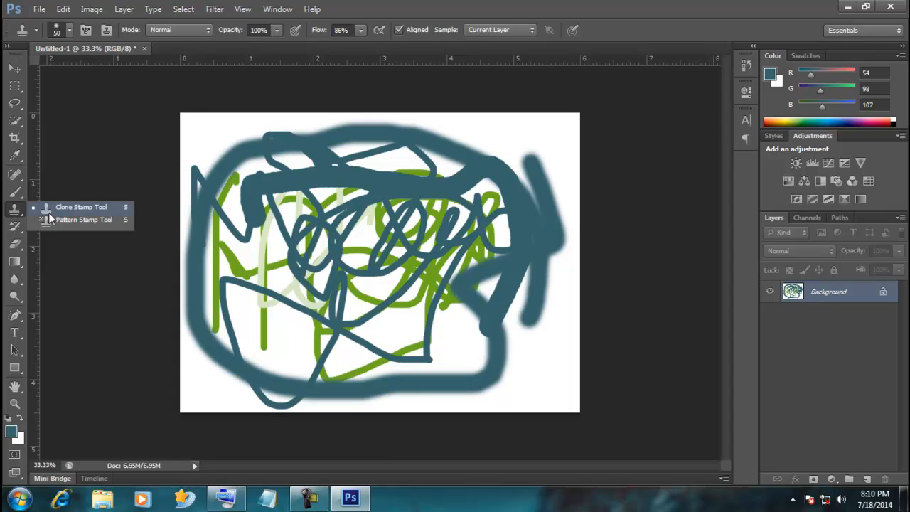
left_click(11, 229)
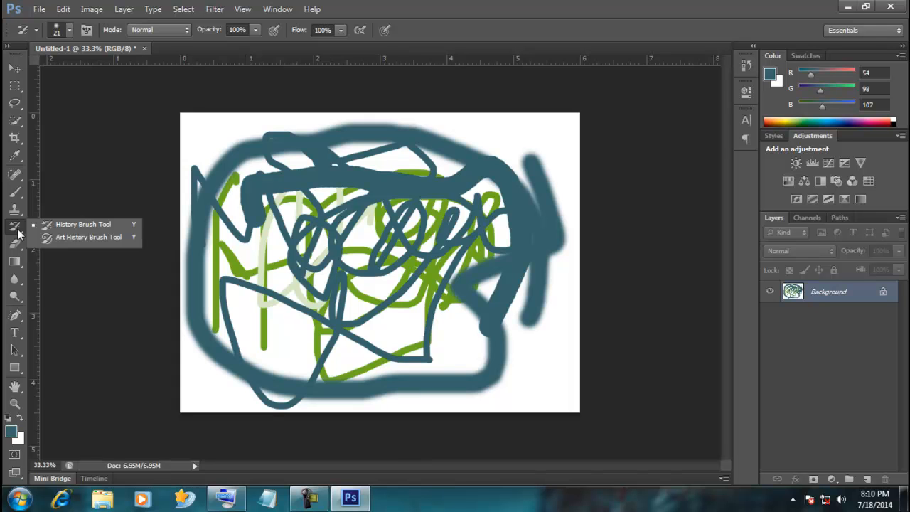
left_click(19, 234)
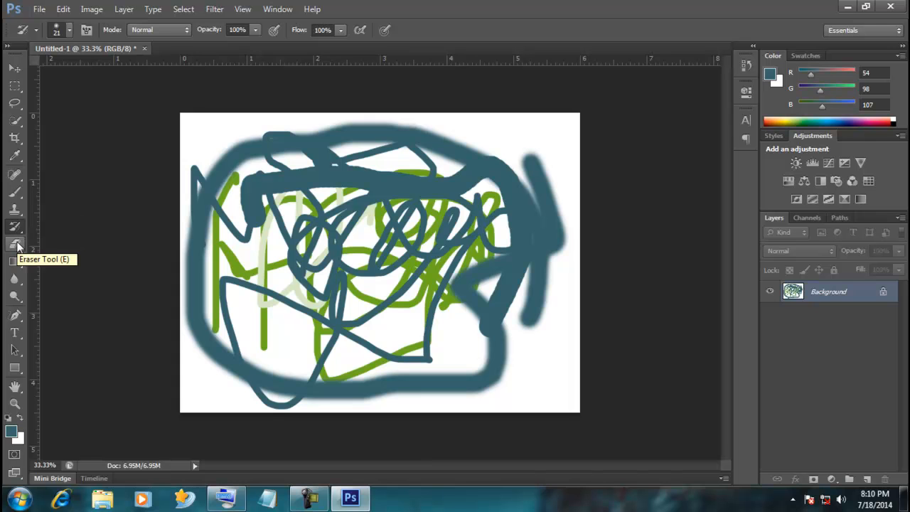
Erase across the upper scribble with the 53 px Eraser, and again more broadly at 75 px and 22% hardness
left_click(17, 244)
mouse_move(216, 148)
left_mouse_down()
mouse_move(247, 180)
mouse_move(381, 193)
mouse_move(441, 157)
mouse_move(314, 261)
mouse_move(236, 211)
mouse_move(356, 245)
mouse_move(435, 194)
mouse_move(407, 243)
left_mouse_up()
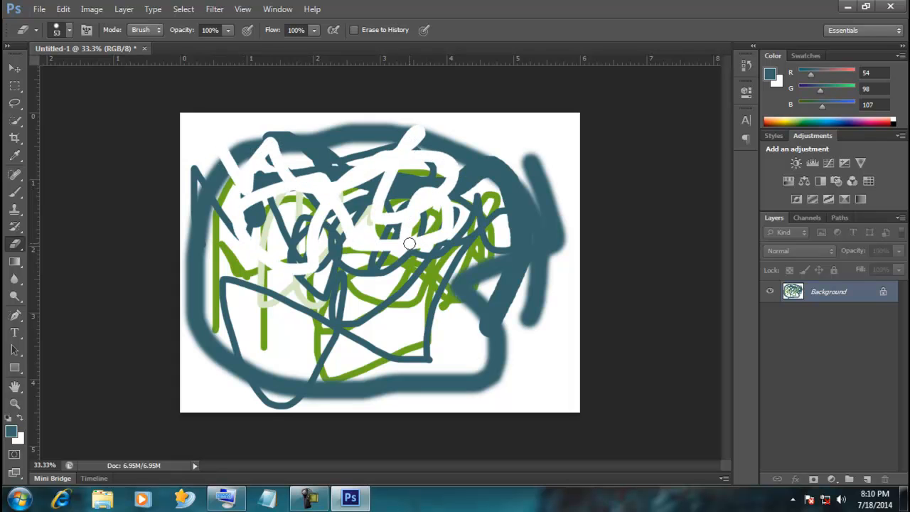
left_click(68, 29)
left_click_drag(57, 72, 70, 74)
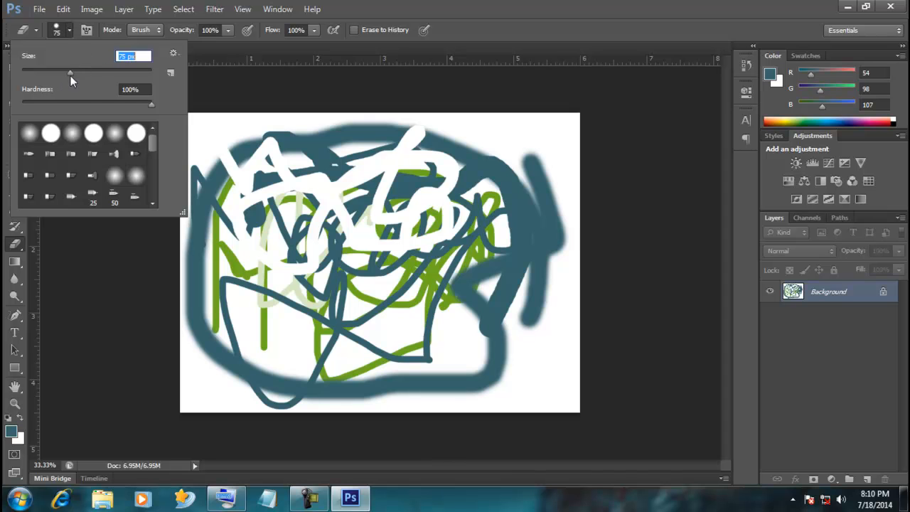
left_click_drag(154, 104, 50, 105)
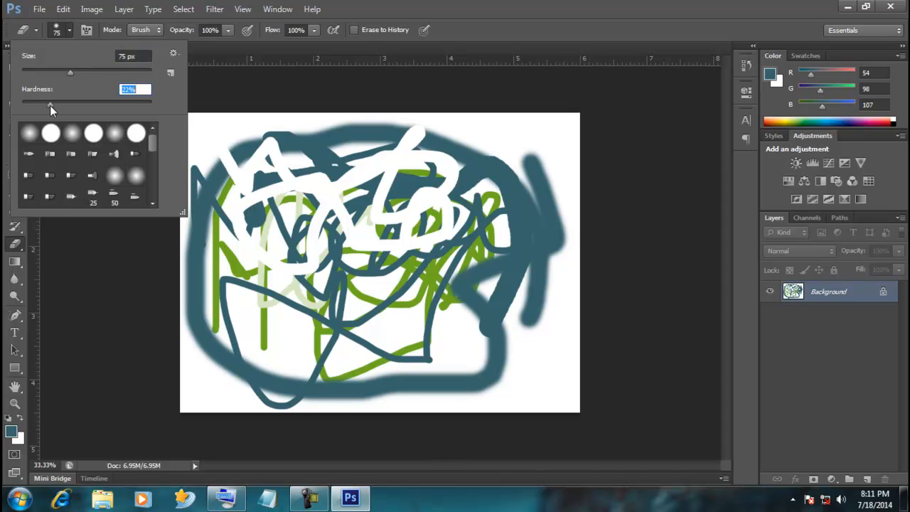
left_click(69, 31)
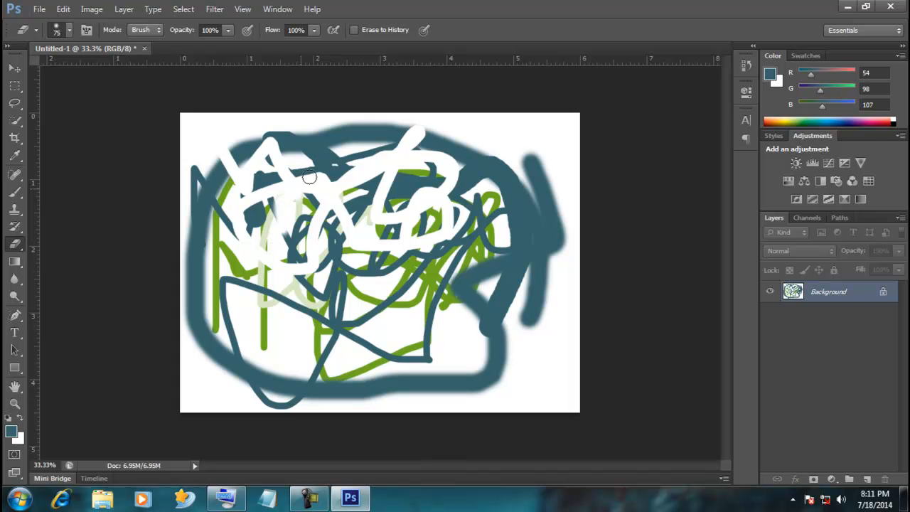
mouse_move(337, 137)
left_mouse_down()
mouse_move(364, 131)
mouse_move(492, 150)
mouse_move(506, 268)
mouse_move(470, 319)
mouse_move(461, 392)
mouse_move(376, 374)
mouse_move(291, 319)
mouse_move(341, 217)
mouse_move(260, 240)
mouse_move(337, 223)
mouse_move(430, 226)
mouse_move(548, 176)
left_mouse_up()
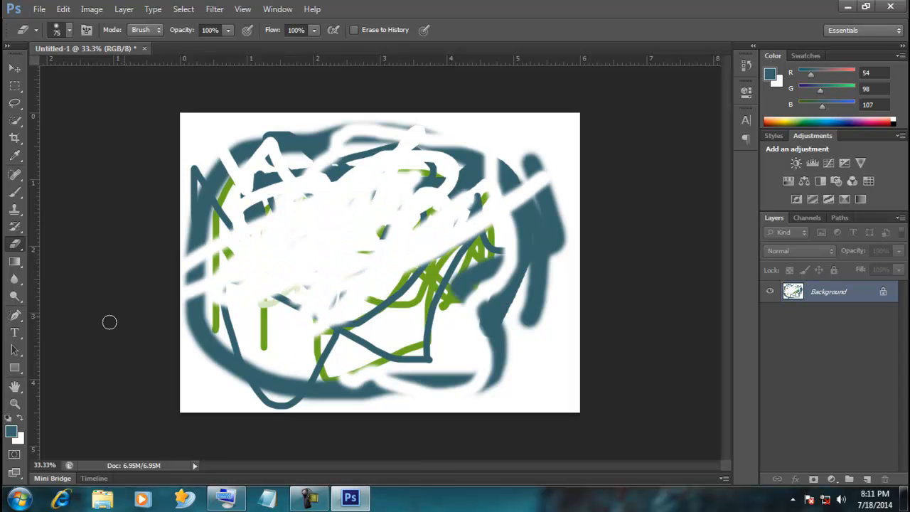
Fill the white background and the enclosed white areas with the teal foreground colour using the Paint Bucket tool
left_click(17, 263)
right_click(17, 263)
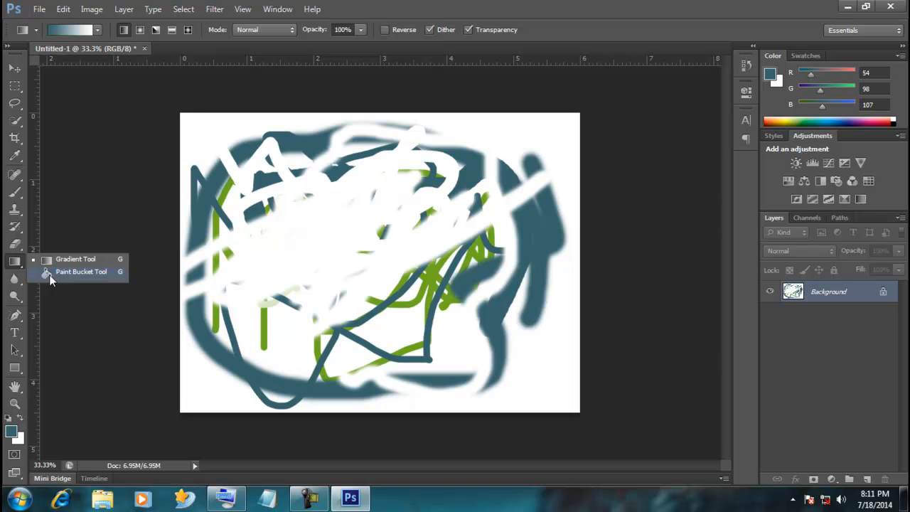
left_click(49, 275)
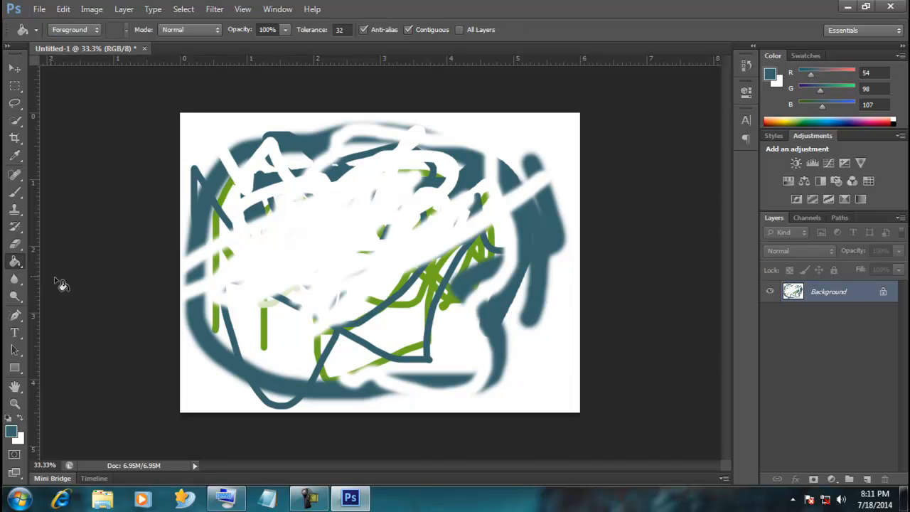
left_click(253, 176)
left_click(216, 257)
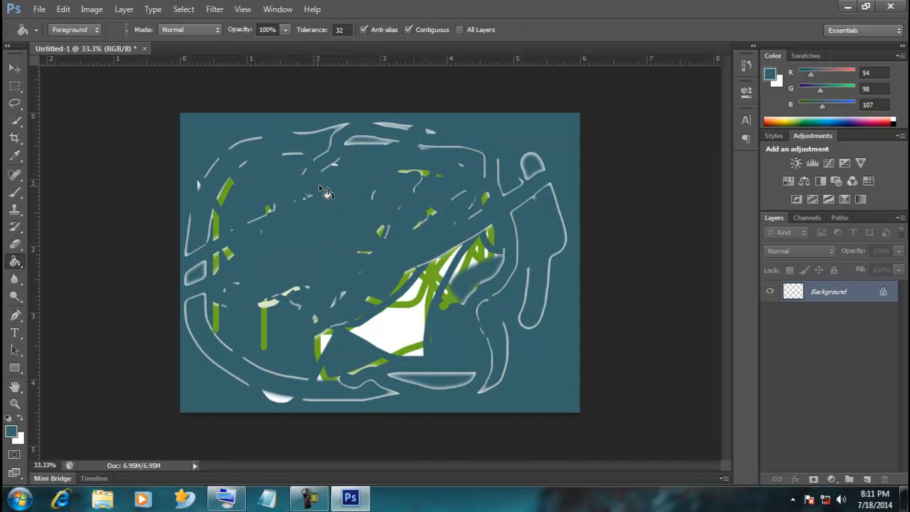
left_click(393, 325)
Cover the canvas with horizontal teal-to-white linear gradients, the last running from outside the left edge to past the middle
left_click_drag(14, 266, 56, 260)
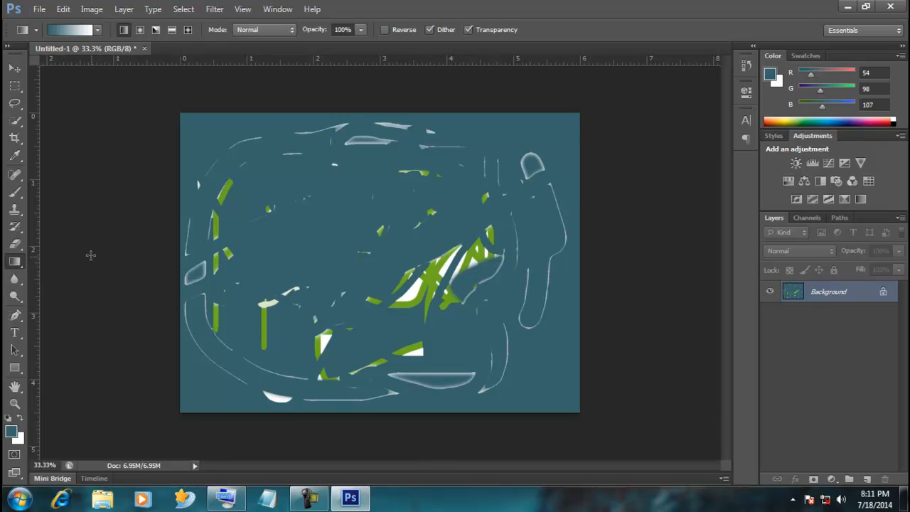
left_click_drag(85, 250, 311, 249)
left_click_drag(204, 252, 418, 249)
left_click_drag(96, 244, 472, 230)
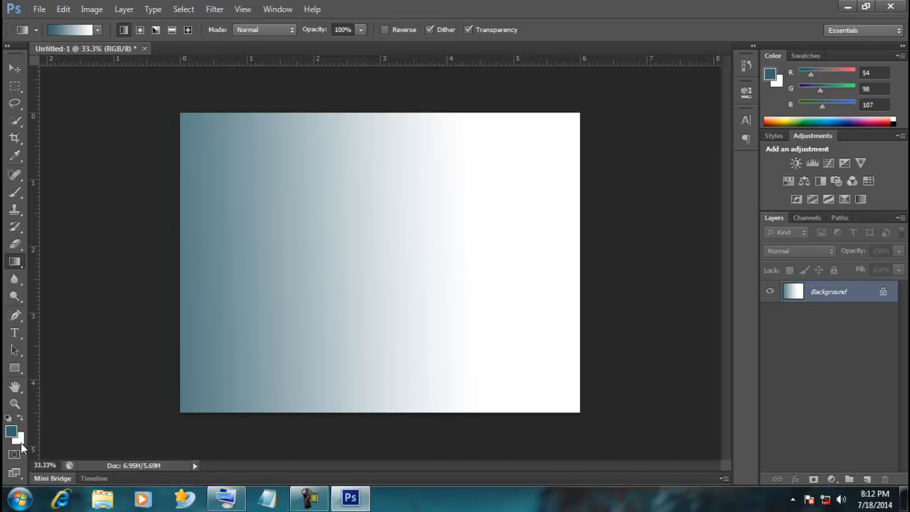
Swap the foreground and background colours and pick a pinkish-red swatch as the foreground colour
left_click(20, 417)
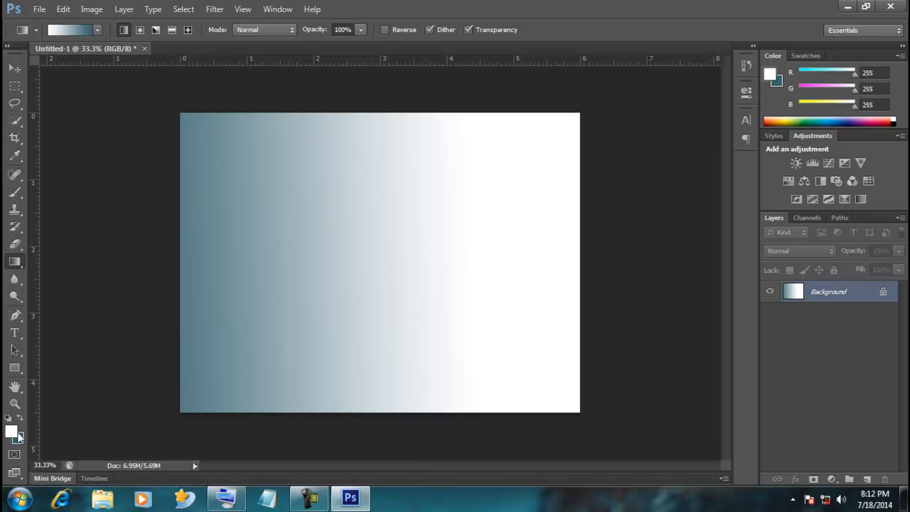
left_click(15, 155)
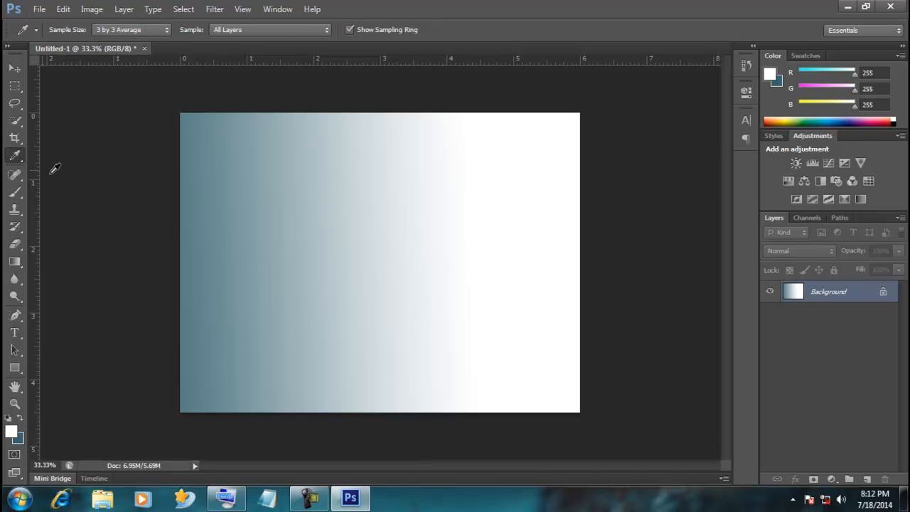
left_click(806, 55)
left_click(805, 88)
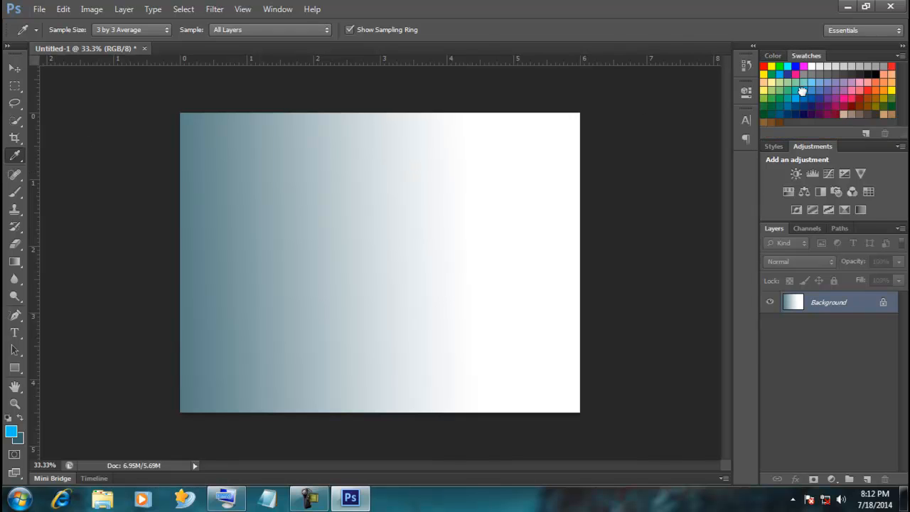
left_click(852, 97)
Draw pinkish-red-to-teal linear gradients in several directions, ending with one rising from outside the left edge to the upper right
left_click(16, 263)
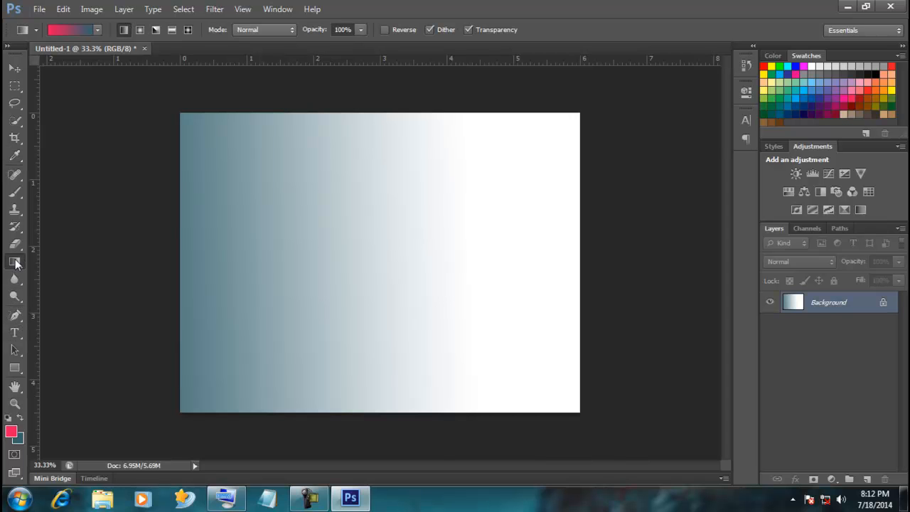
left_click_drag(103, 255, 402, 257)
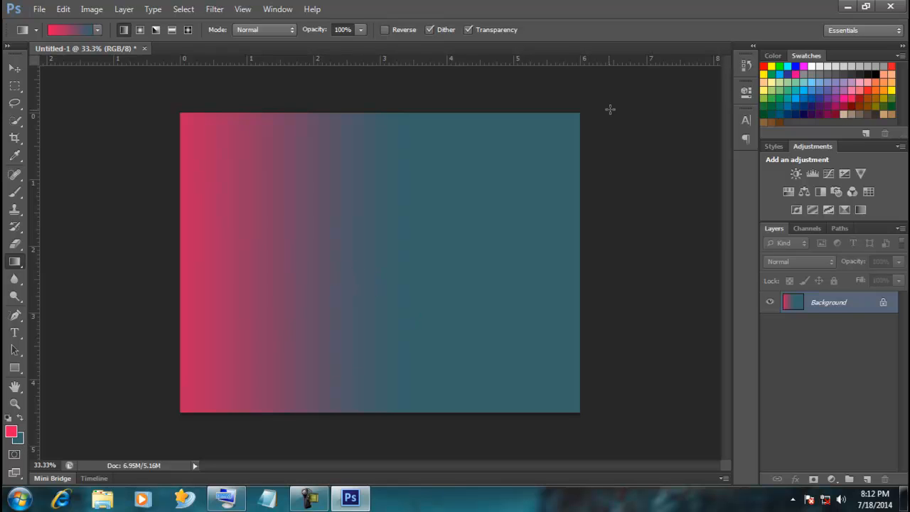
left_click_drag(617, 98, 344, 274)
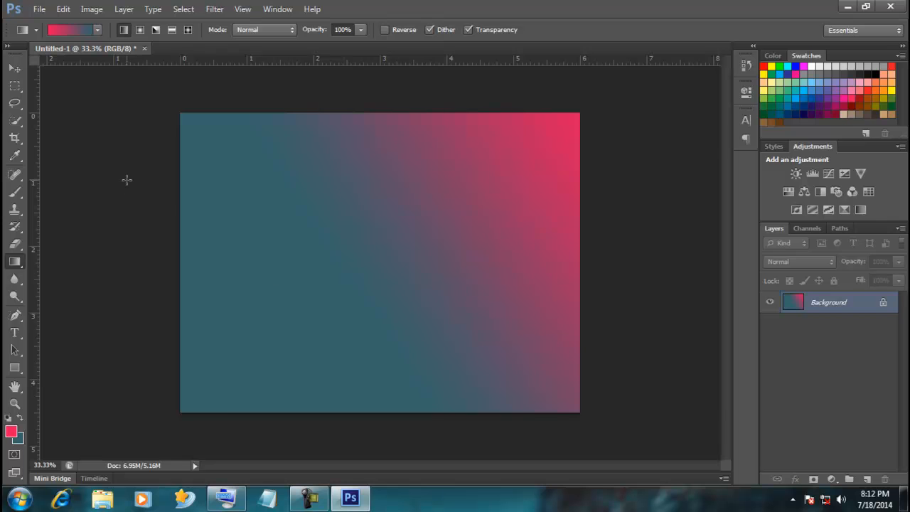
left_click_drag(127, 180, 366, 264)
left_click_drag(232, 449, 304, 256)
left_click_drag(454, 442, 297, 130)
left_click_drag(610, 390, 247, 115)
left_click_drag(122, 231, 427, 131)
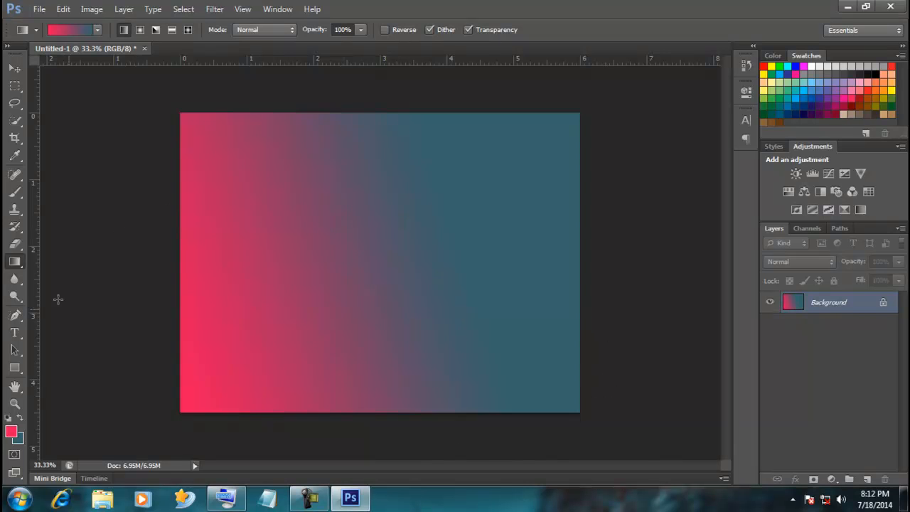
Examine the tool variants grouped with the Gradient, Blur and Dodge tools
right_click(16, 266)
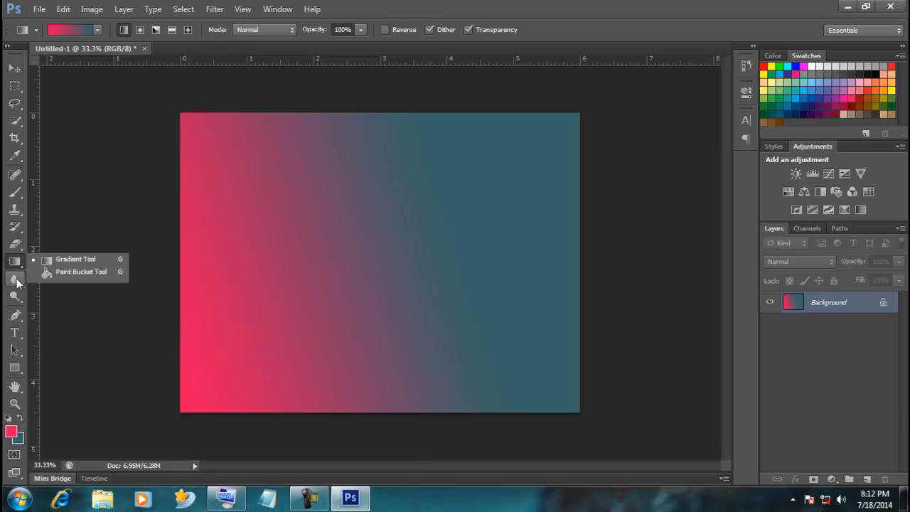
left_click(16, 278)
right_click(17, 278)
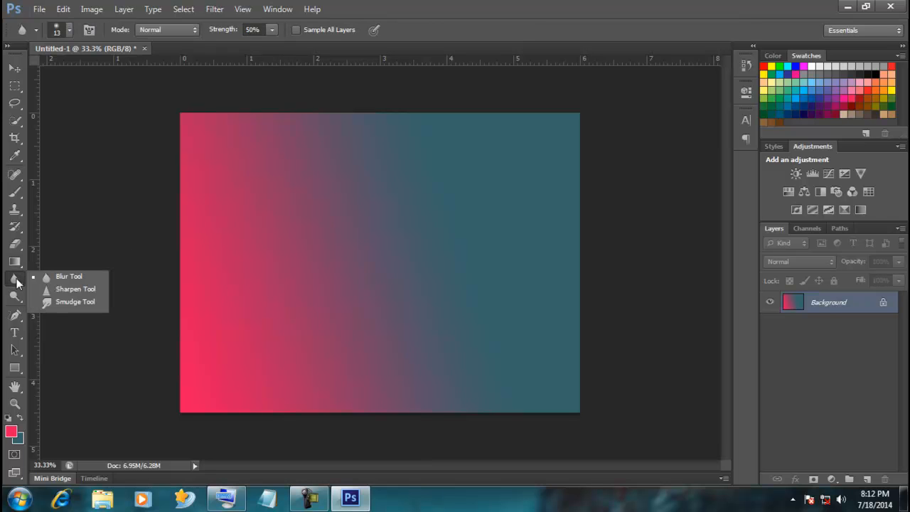
left_click(16, 282)
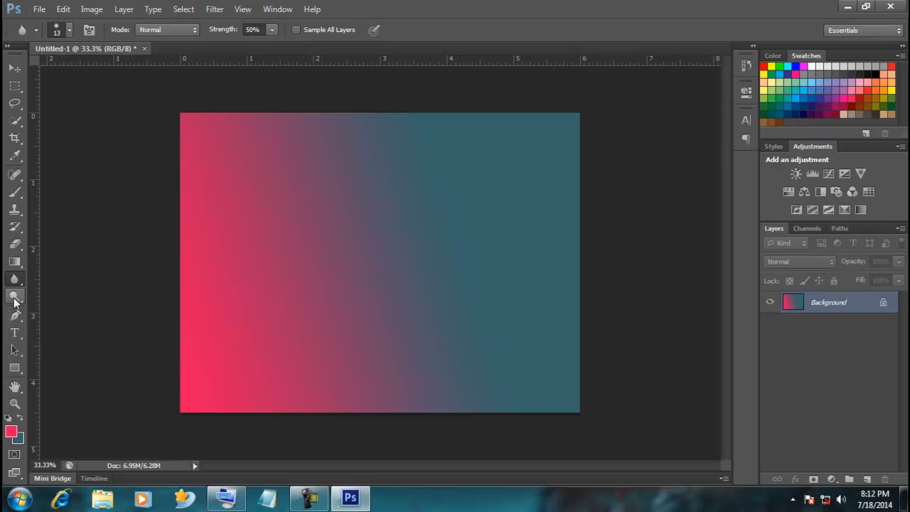
left_click(15, 299)
right_click(15, 299)
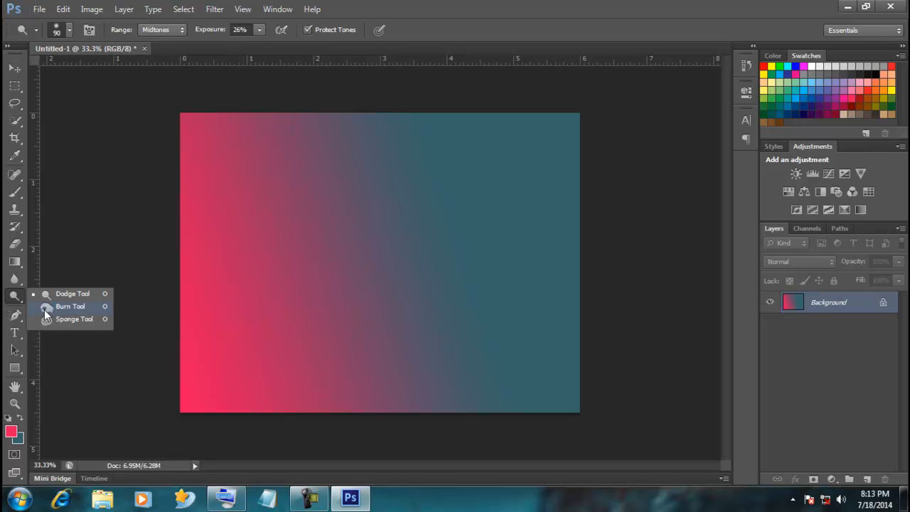
left_click(17, 299)
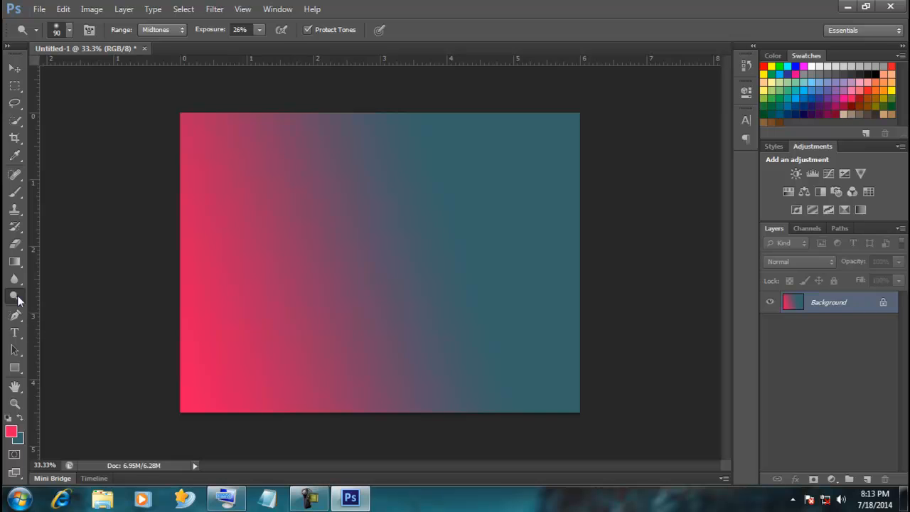
Draw freehand looping paths across the canvas with the Freeform Pen tool in Path mode
left_click(17, 317)
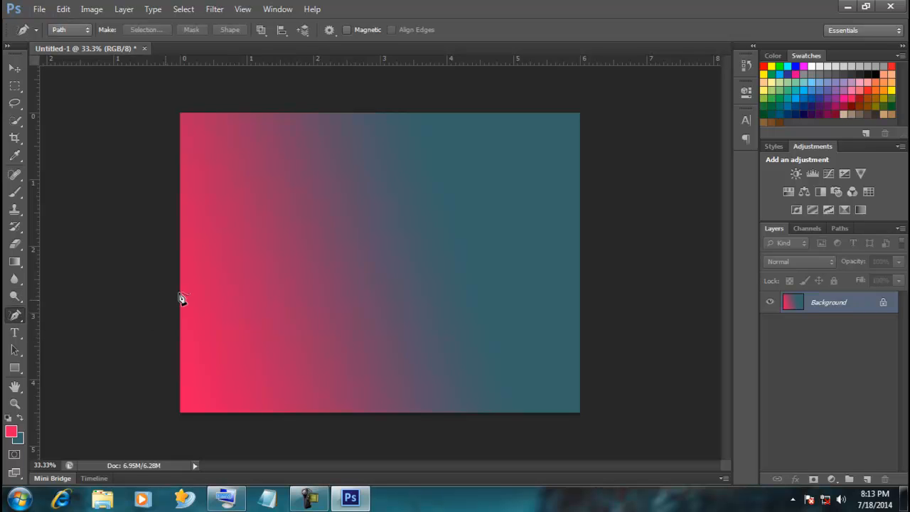
mouse_move(243, 271)
left_mouse_down()
mouse_move(261, 199)
mouse_move(283, 195)
mouse_move(324, 207)
mouse_move(400, 201)
mouse_move(422, 243)
mouse_move(304, 290)
mouse_move(261, 300)
mouse_move(245, 273)
left_mouse_up()
mouse_move(285, 196)
left_mouse_down()
mouse_move(334, 205)
mouse_move(290, 332)
mouse_move(377, 352)
mouse_move(411, 272)
mouse_move(516, 253)
mouse_move(491, 171)
mouse_move(453, 152)
mouse_move(419, 183)
mouse_move(328, 214)
left_mouse_up()
mouse_move(279, 237)
left_mouse_down()
mouse_move(200, 327)
mouse_move(270, 340)
mouse_move(294, 324)
left_mouse_up()
Draw a large closed, curved path around the freehand loops with the Pen tool, then view the other pen tool variants
right_click(16, 317)
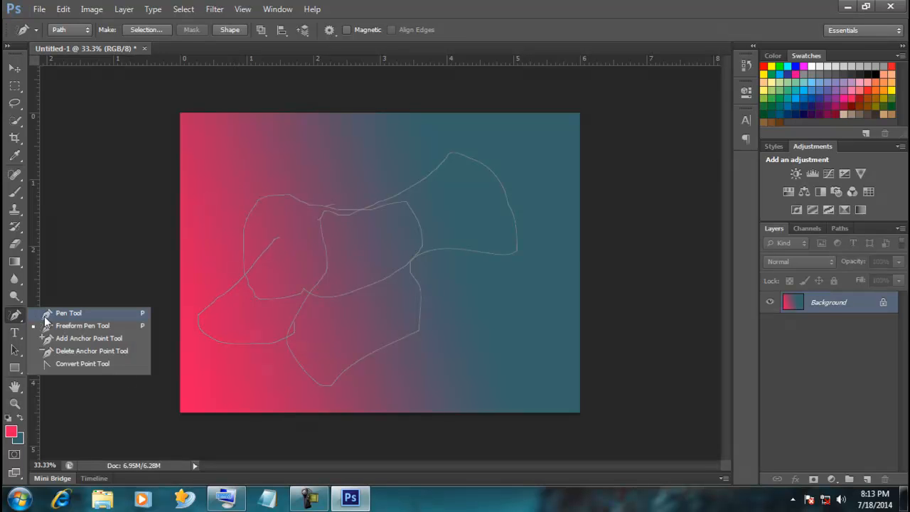
left_click(46, 317)
left_click_drag(205, 265, 279, 192)
left_click_drag(315, 165, 364, 199)
left_click_drag(419, 164, 448, 199)
left_click_drag(464, 272, 426, 367)
left_click_drag(367, 384, 252, 329)
left_click(222, 291)
left_click(203, 269)
left_click(204, 264)
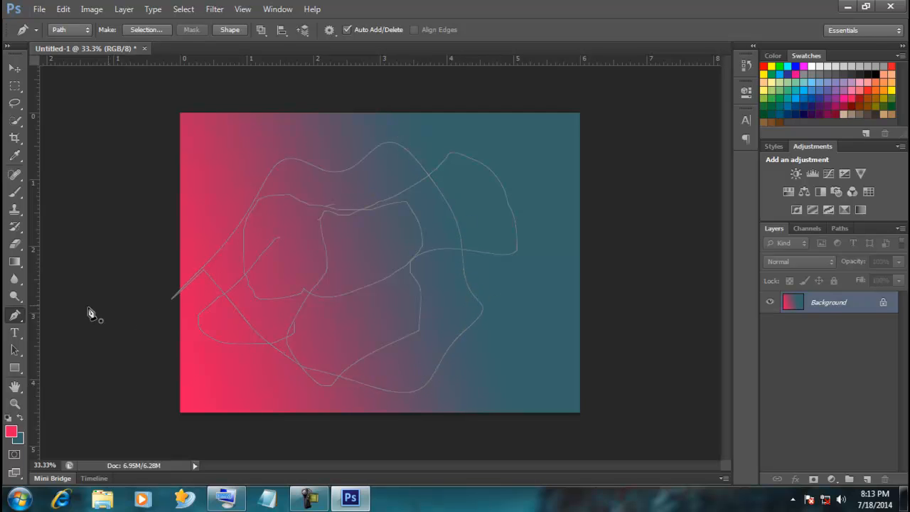
left_click(15, 316)
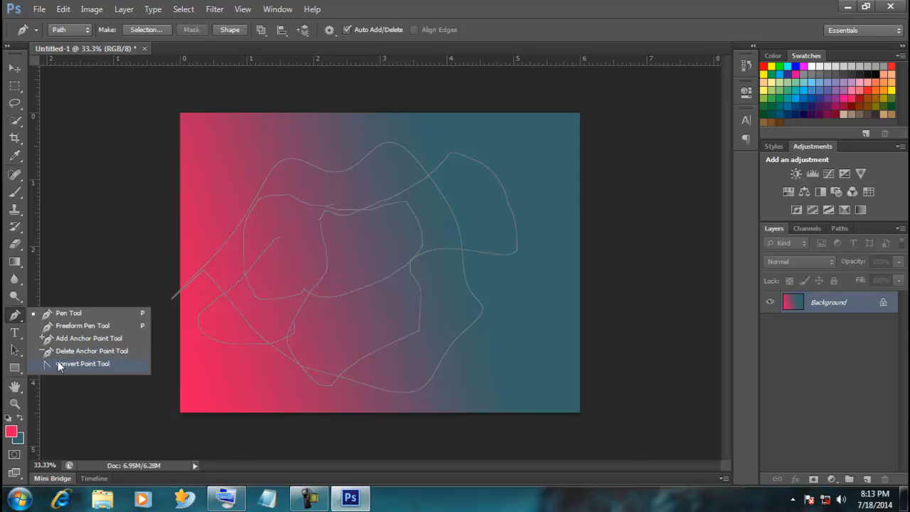
left_click(17, 318)
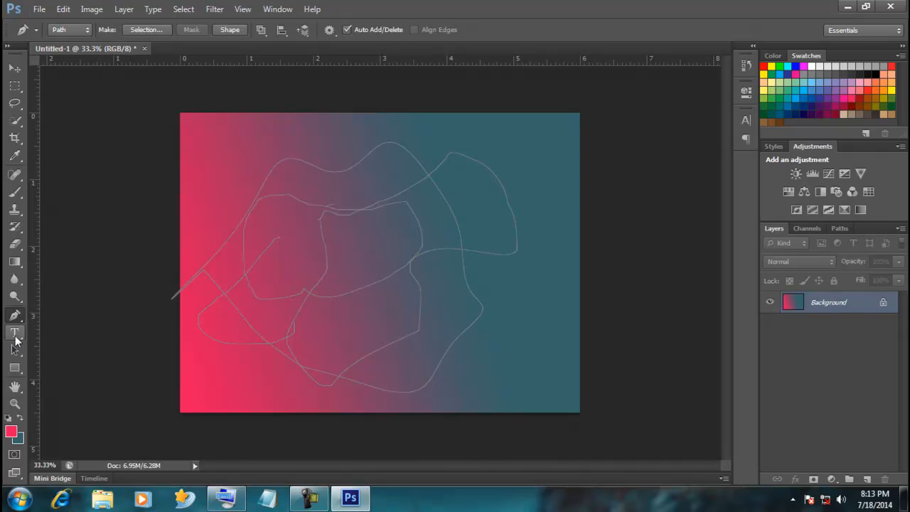
Add a horizontal text line reading "wryyfdsj" near the upper middle of the canvas, using the on-screen keyboard
left_click(14, 332)
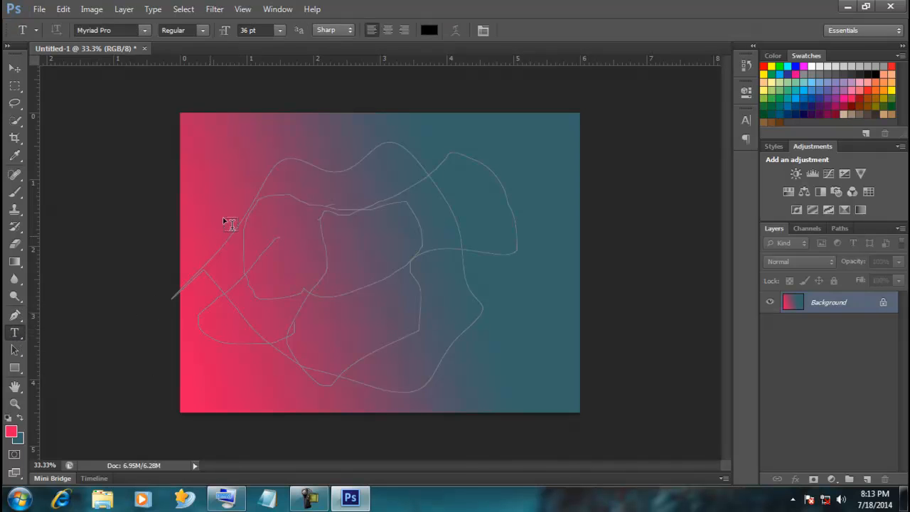
left_click(321, 158)
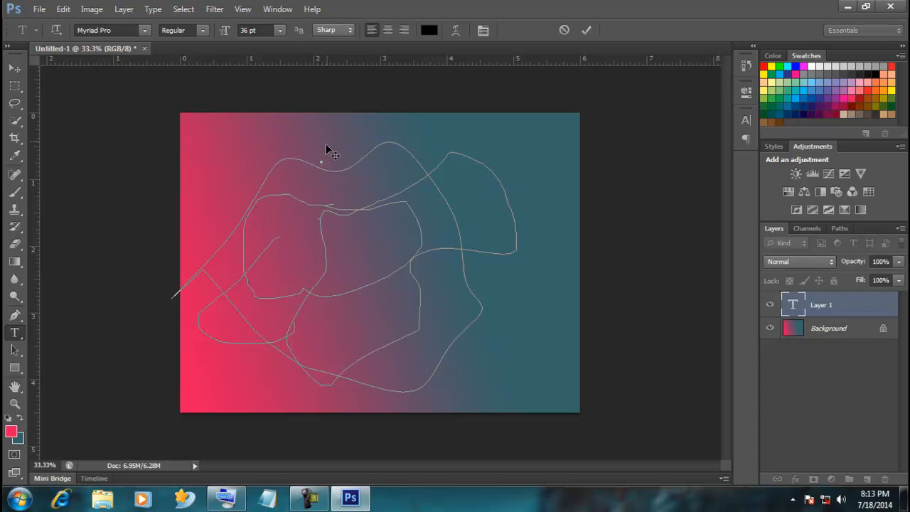
left_click(227, 500)
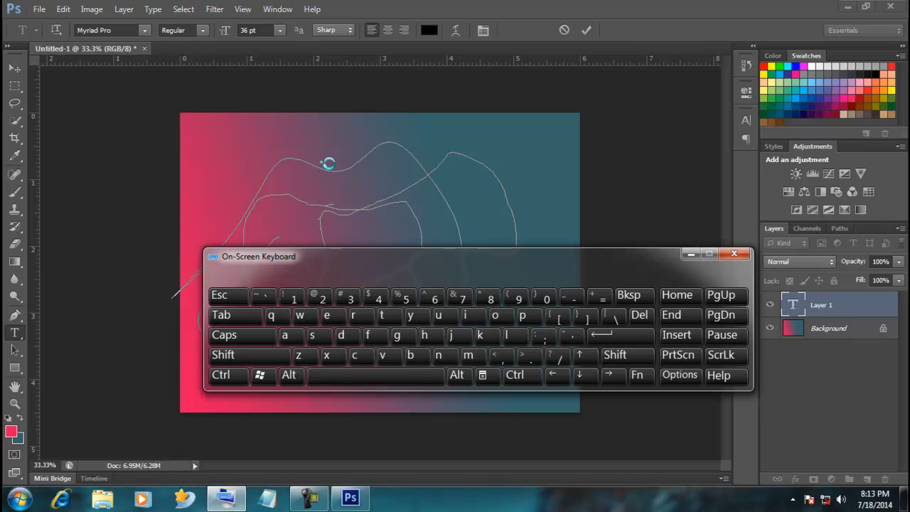
left_click(301, 317)
left_click(353, 315)
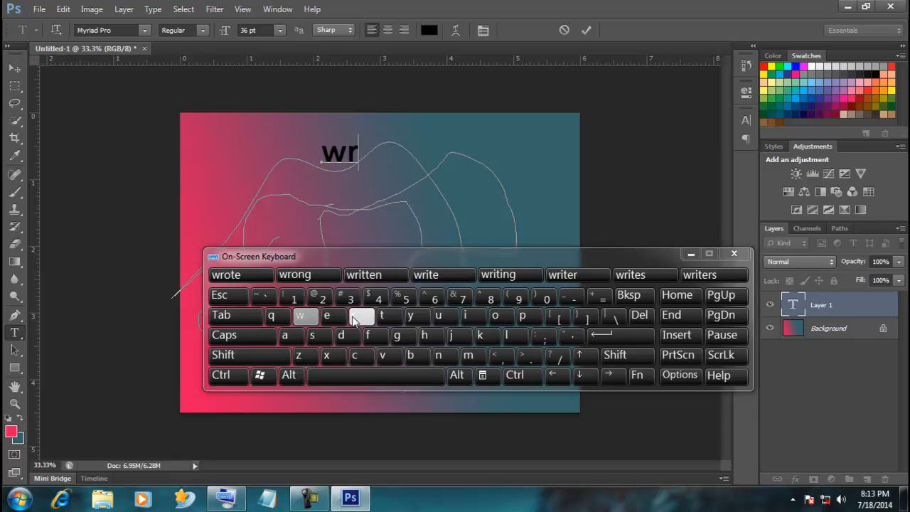
left_click(410, 315)
left_click(411, 315)
left_click(368, 335)
left_click(342, 338)
left_click(311, 335)
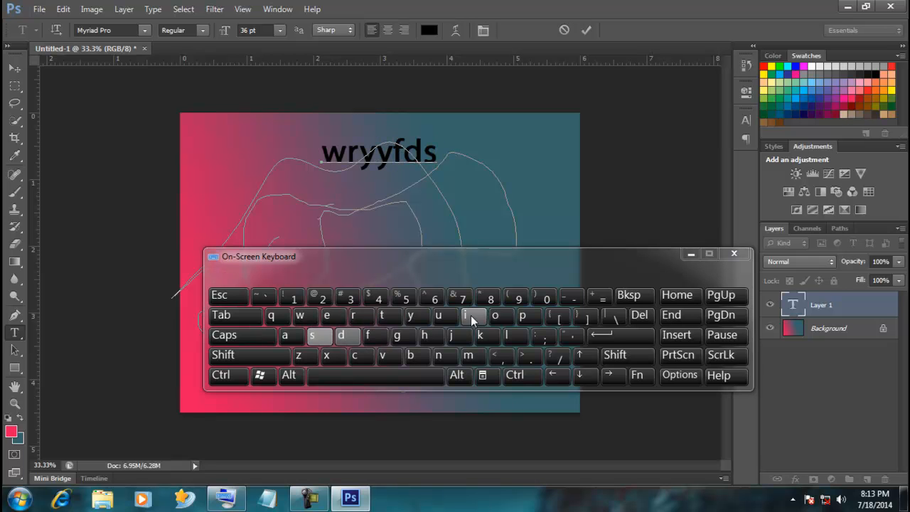
left_click(467, 316)
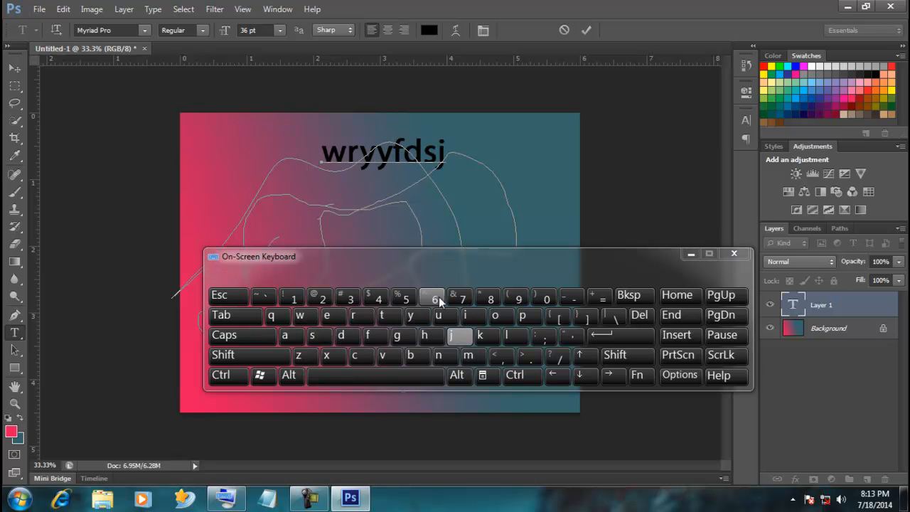
left_click(694, 257)
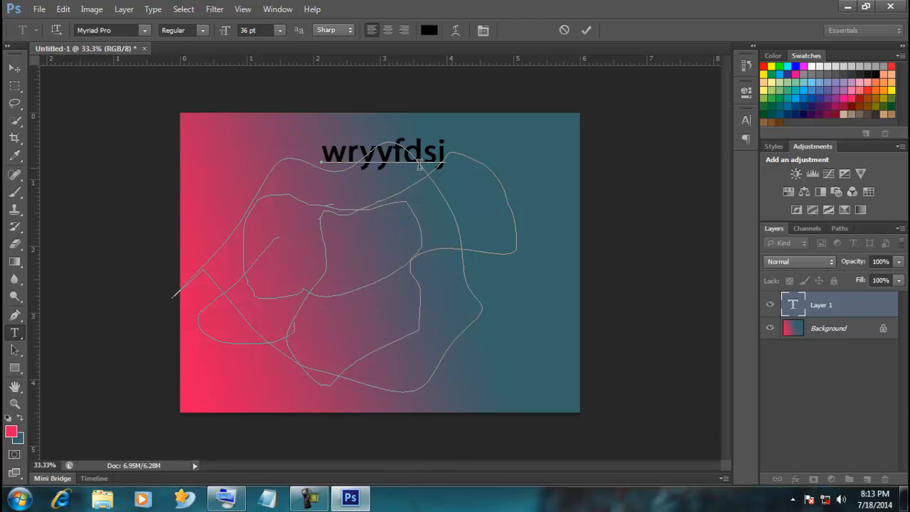
Set the size of the whole "wryyfdsj" text to 24 pt
left_click_drag(447, 149, 322, 151)
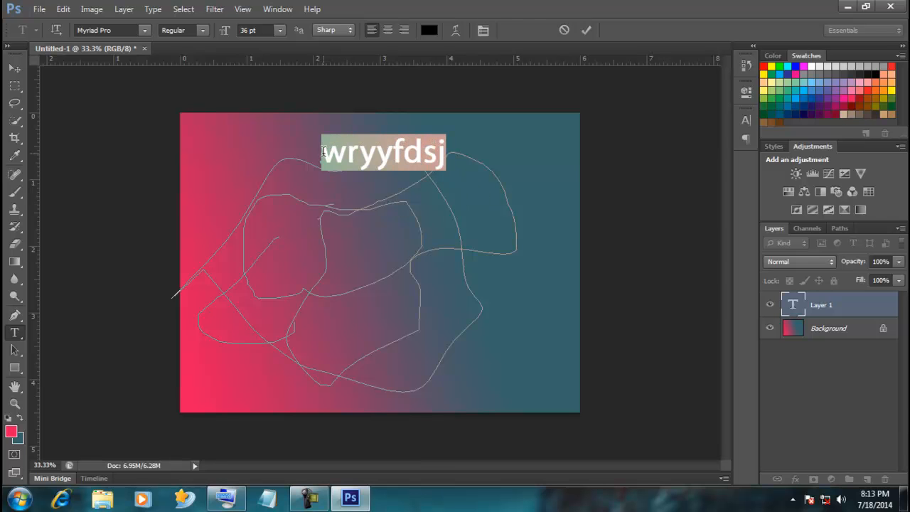
left_click(280, 30)
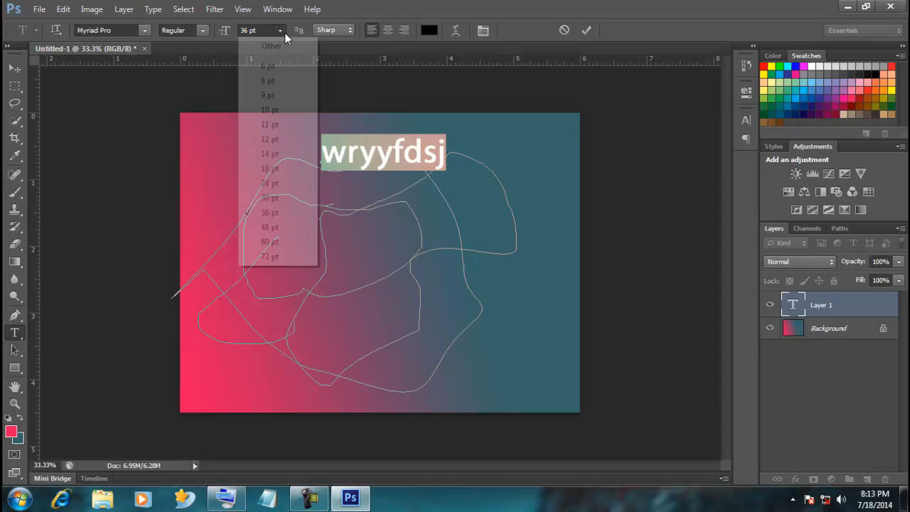
left_click(277, 185)
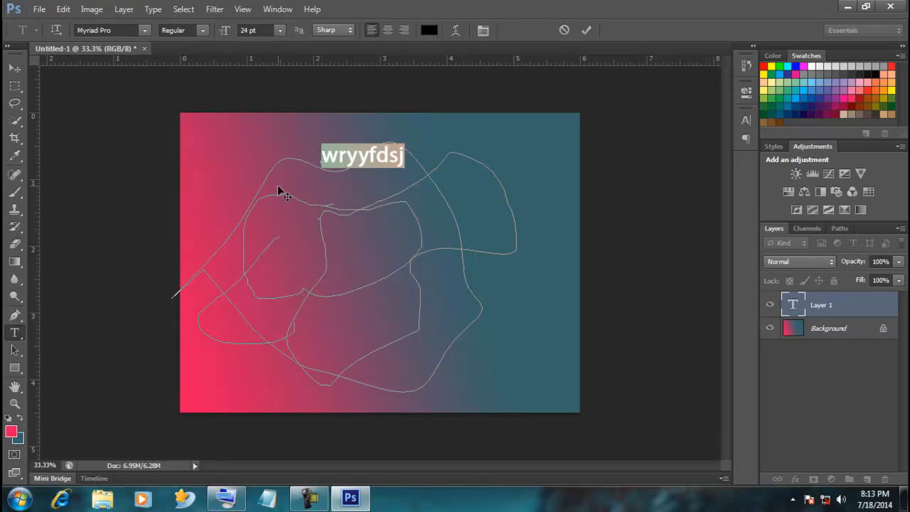
Try the Bold Condensed Italic and Semibold Italic font styles on the selected text
left_click(203, 31)
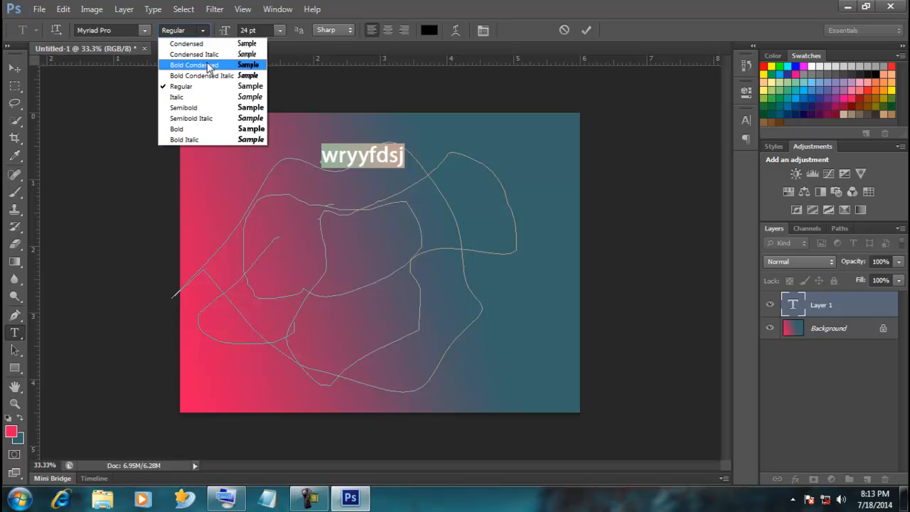
left_click(206, 76)
left_click(203, 32)
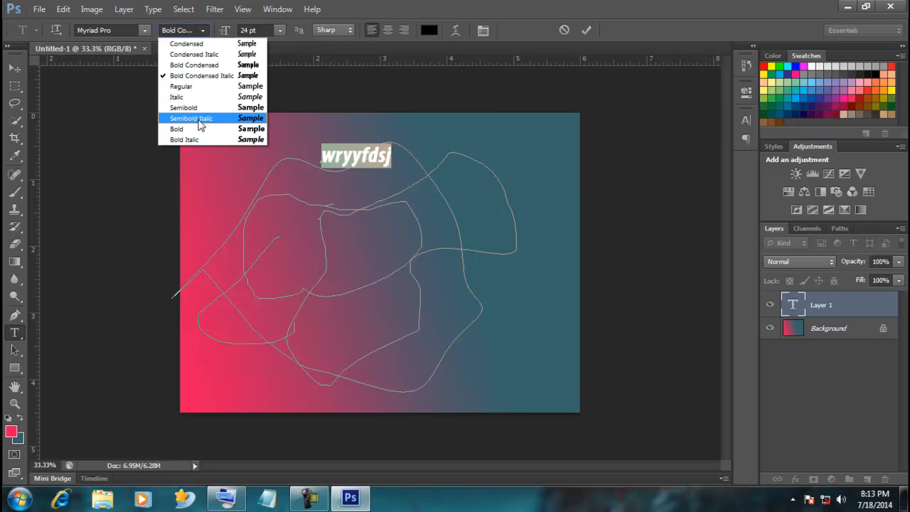
left_click(201, 123)
Try the OCR A Extended font on the text, then set it to Prestige Elite Std
left_click(143, 32)
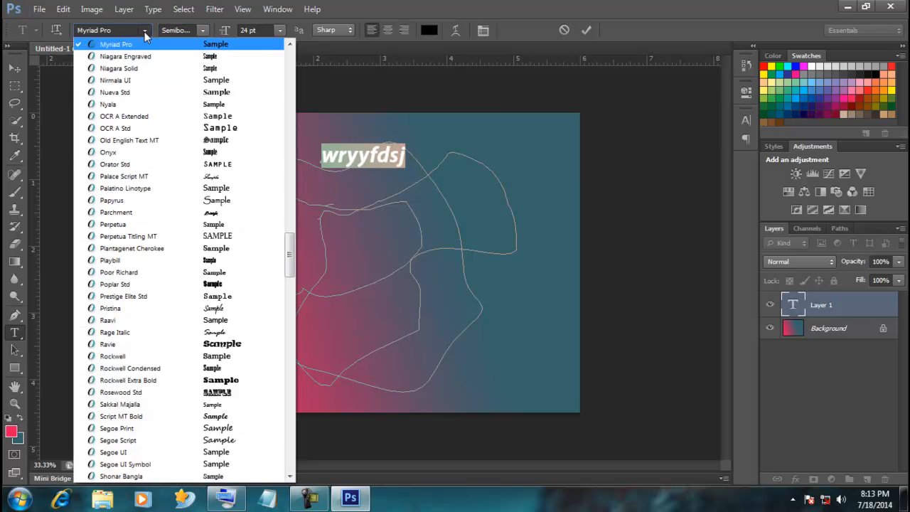
left_click(141, 116)
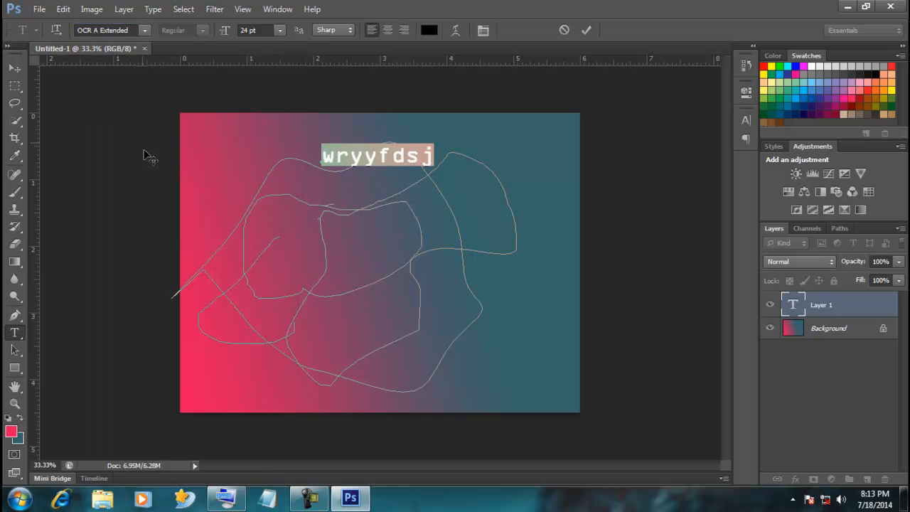
left_click(148, 30)
left_click(151, 222)
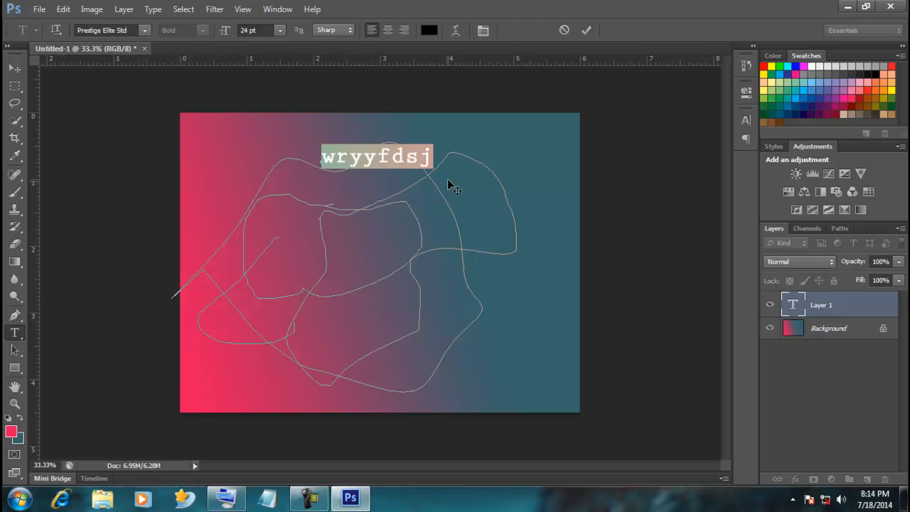
Try teal and green on the whole text, recolour it bright pink, and commit it by selecting the Background layer
left_click(434, 157)
left_click_drag(434, 156, 327, 159)
left_click(430, 30)
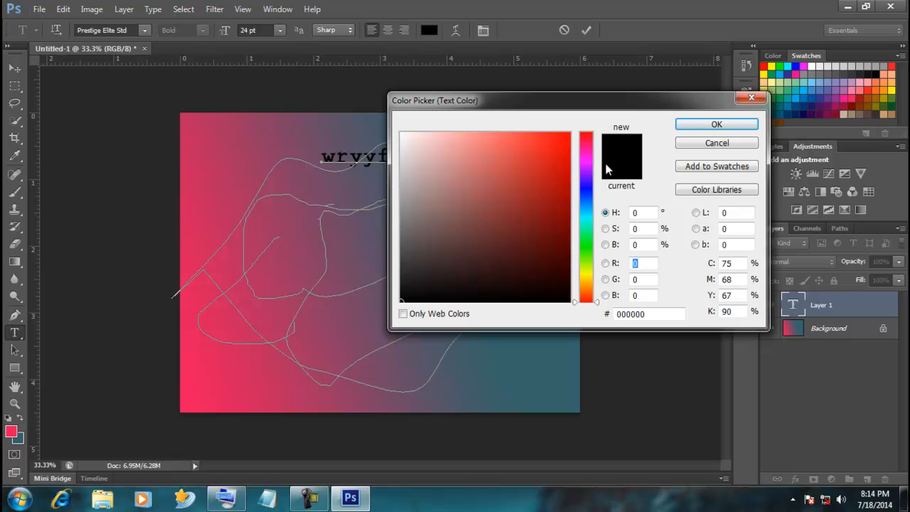
left_click(587, 217)
left_click(521, 209)
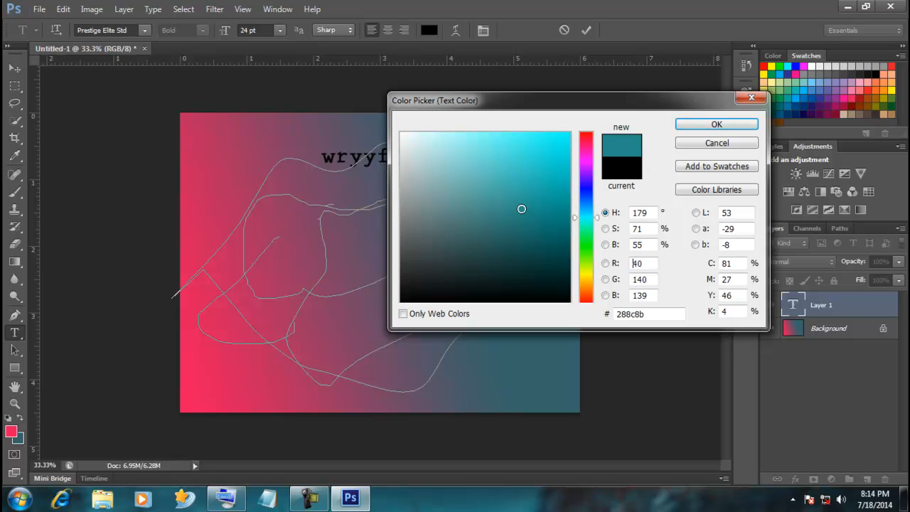
left_click(544, 265)
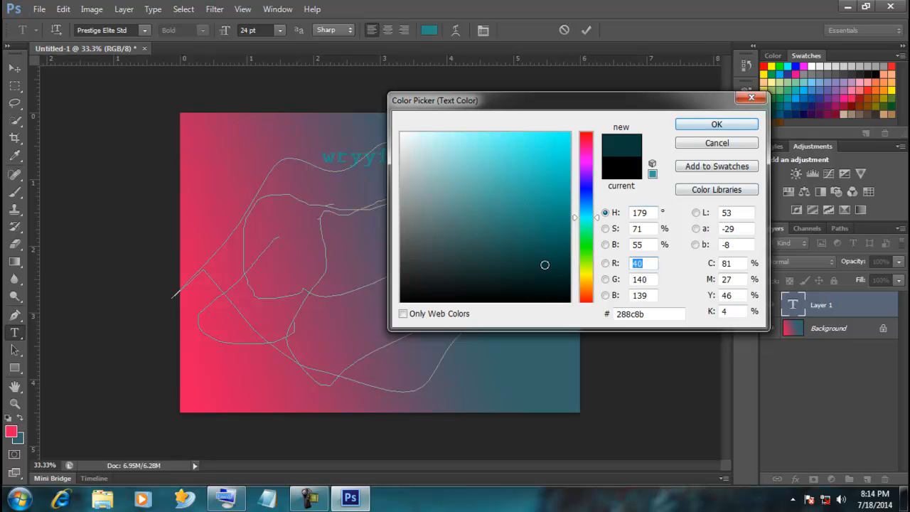
left_click(582, 261)
left_click(548, 228)
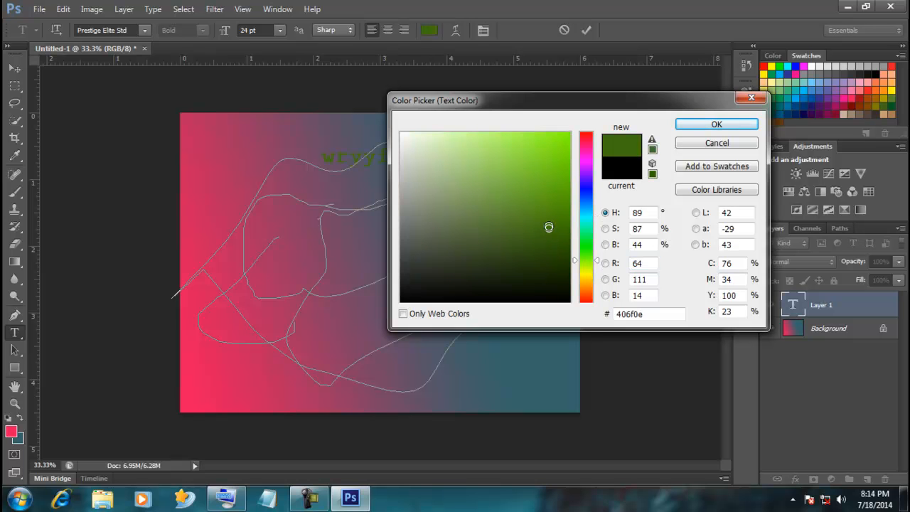
left_click(587, 147)
left_click(555, 150)
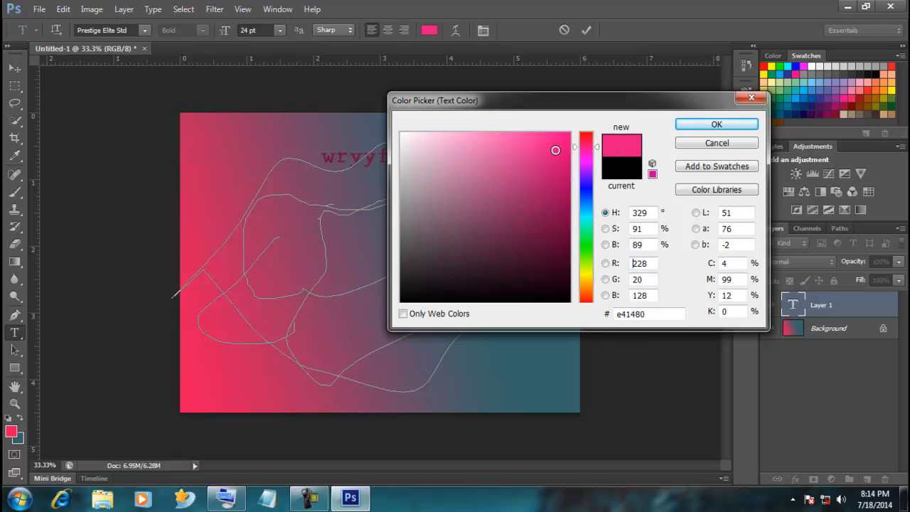
left_click(714, 124)
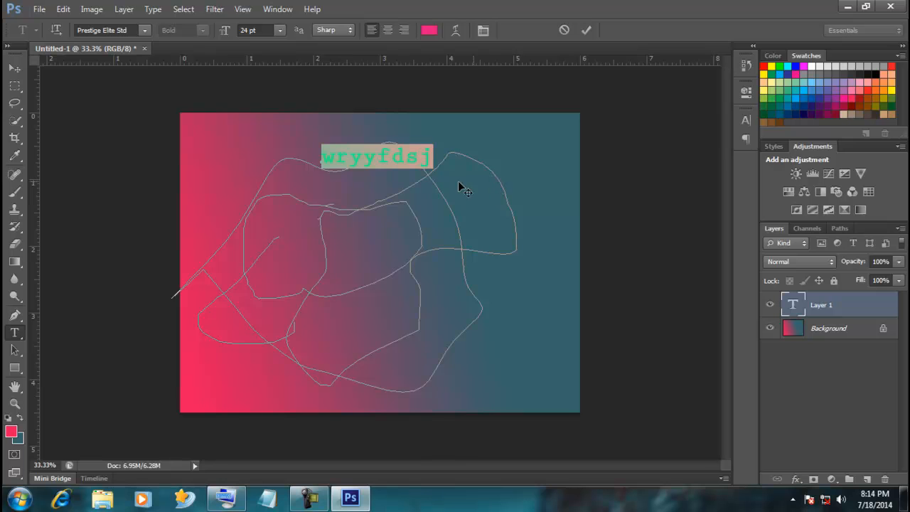
left_click(430, 154)
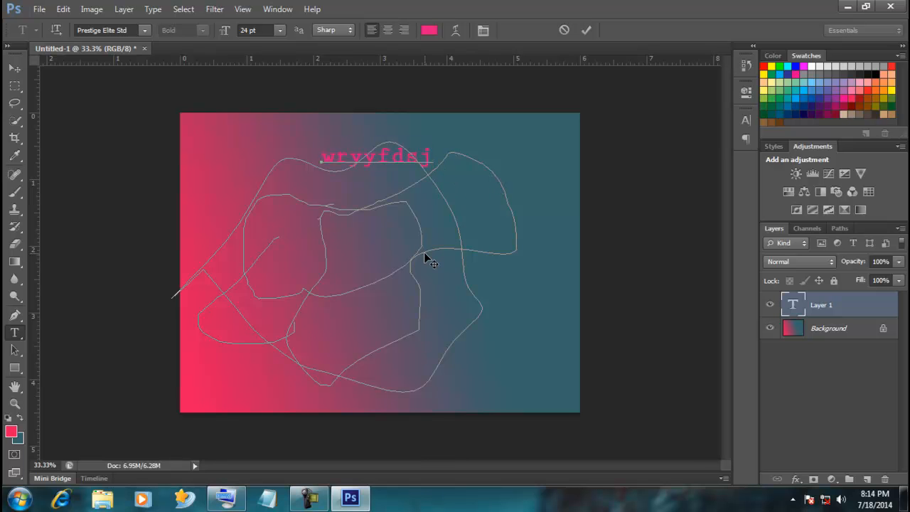
left_click(832, 331)
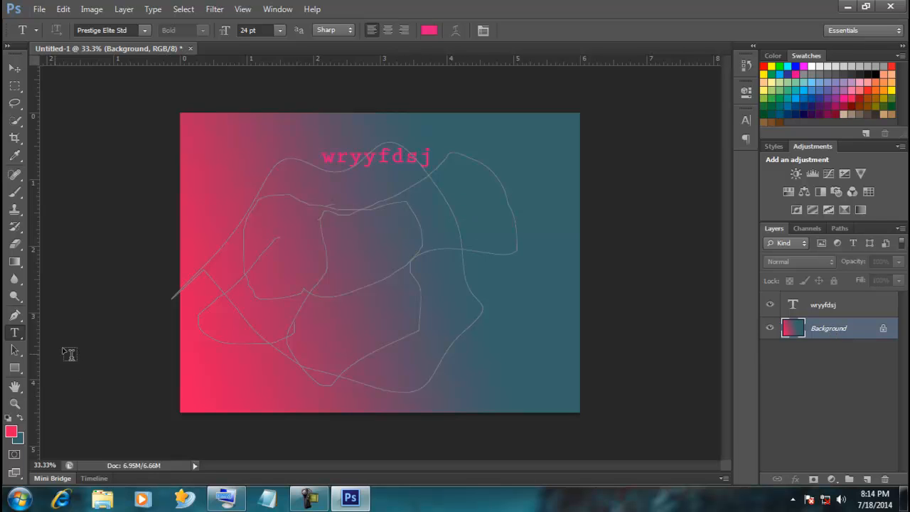
Move the large pen path to the right and shift the freehand loops at the canvas's left side upward with the Path Selection tool
left_click(15, 352)
right_click(15, 357)
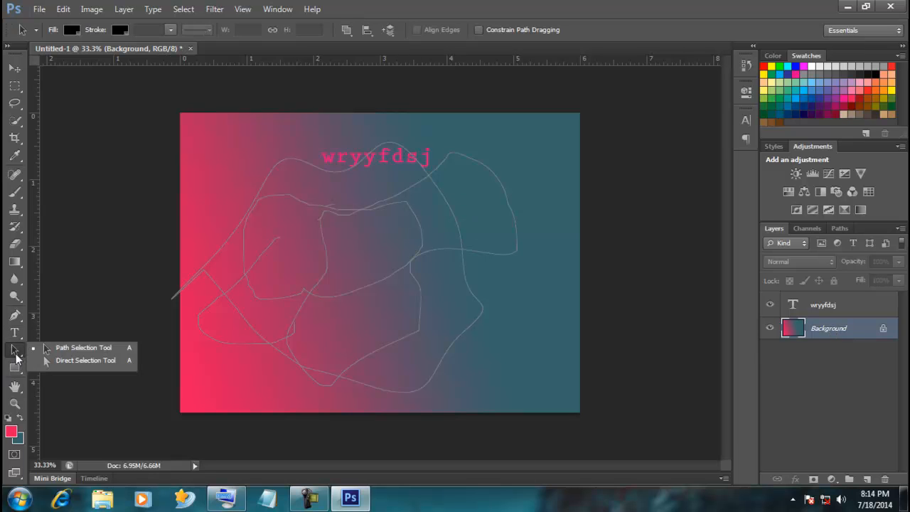
left_click_drag(229, 237, 297, 191)
left_click_drag(261, 256, 264, 230)
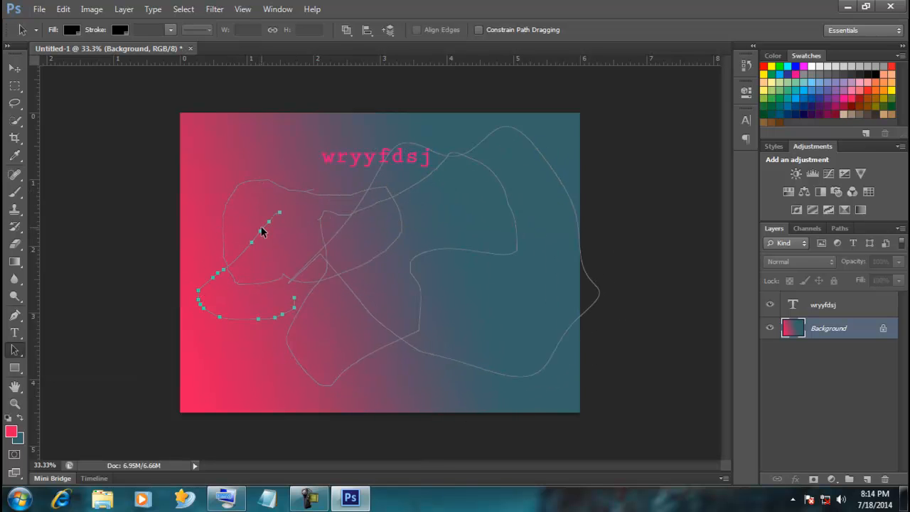
Try to switch to the Rectangle tool and view the other shape tools grouped with it
left_click(16, 367)
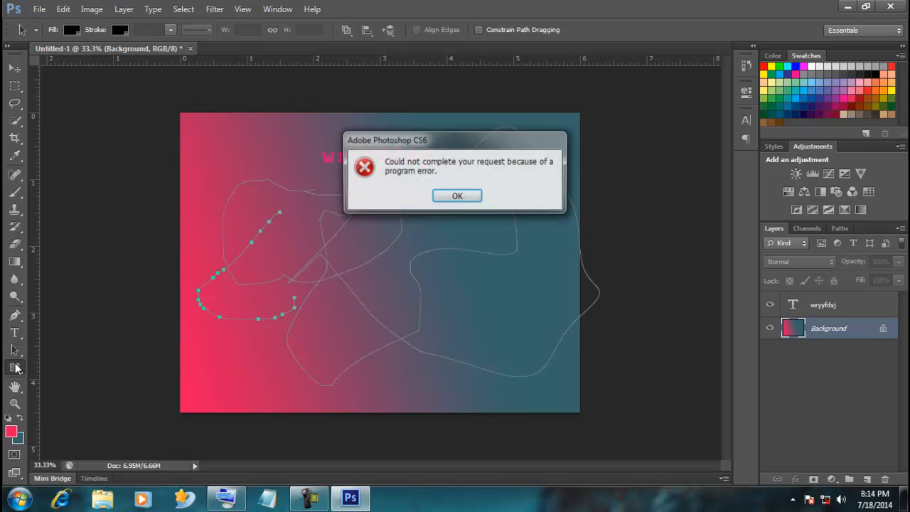
left_click(458, 197)
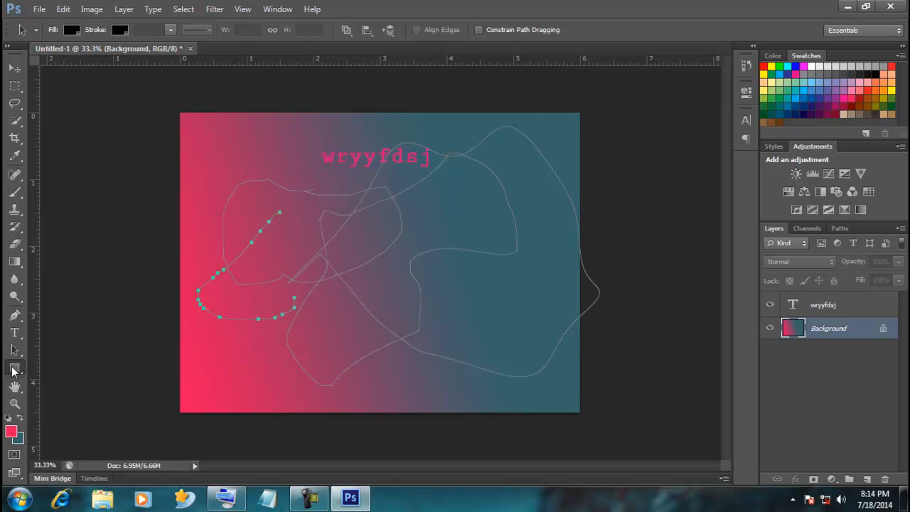
left_click(14, 369)
left_click(462, 196)
left_click(15, 368)
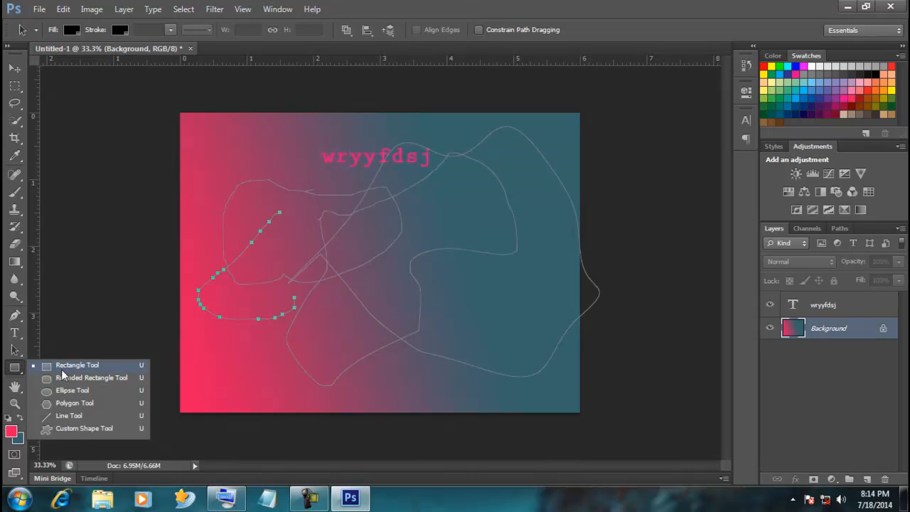
left_click(23, 370)
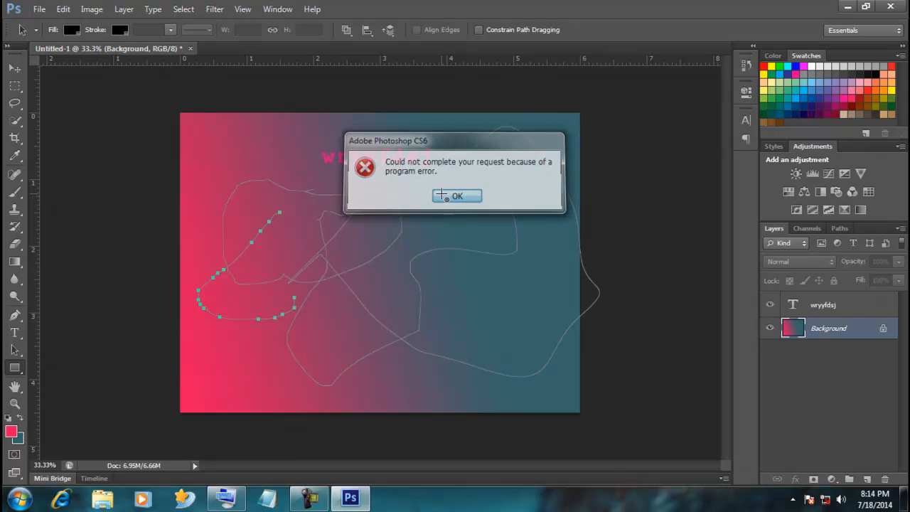
left_click(456, 197)
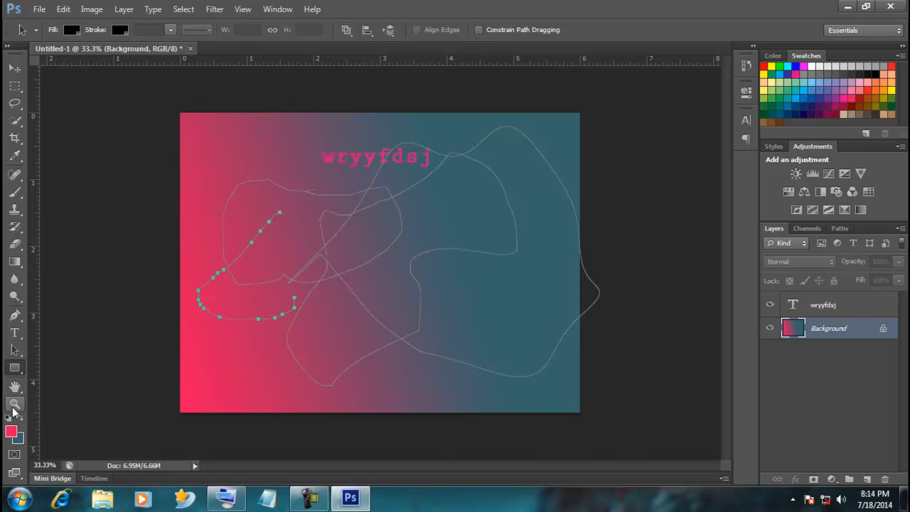
Zoom the canvas out to 16.67% and back in to 66.67%, and pan to the text with the Hand tool
left_click(15, 404)
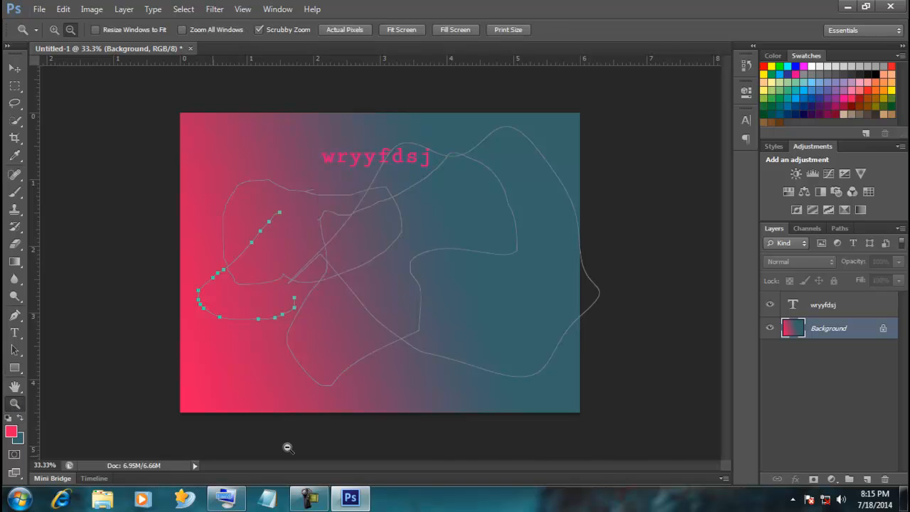
left_click(360, 325, "alt")
left_click(360, 326, "alt")
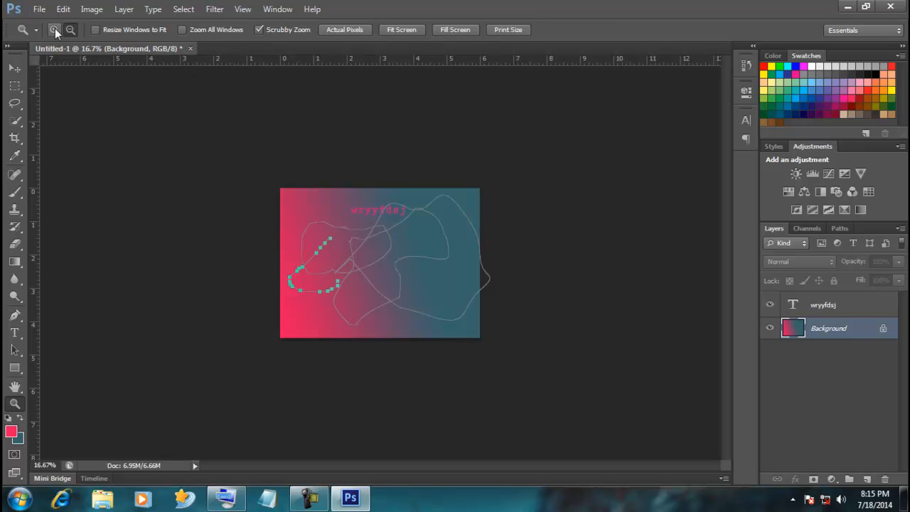
left_click_drag(361, 301, 397, 288)
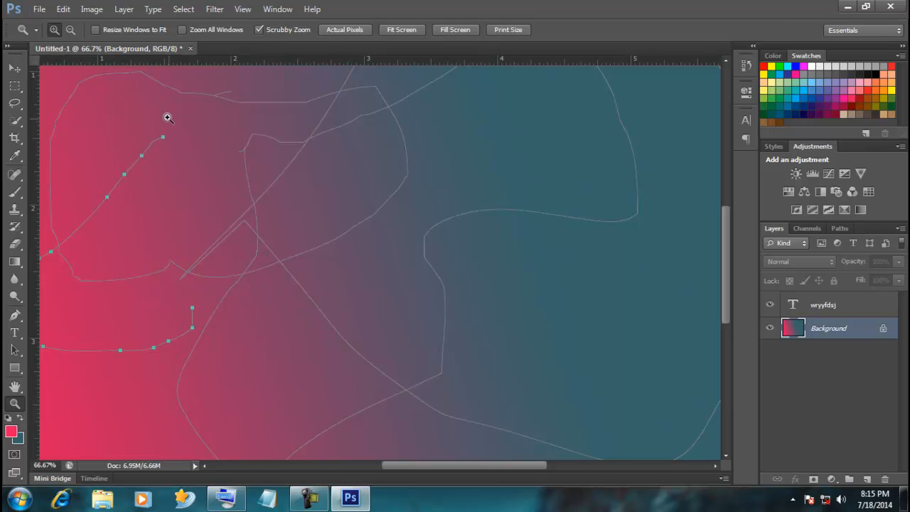
left_click(15, 386)
left_click_drag(237, 263, 320, 386)
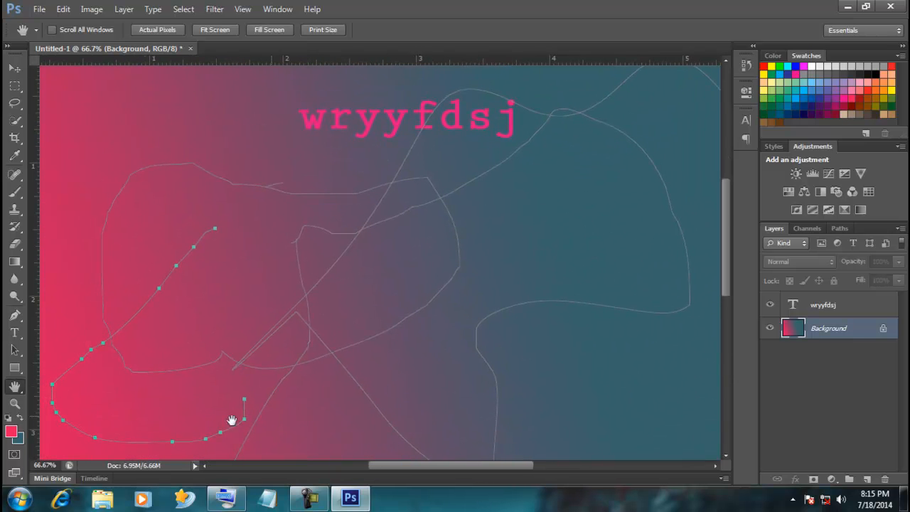
Zoom out with the Zoom tool until the whole canvas is shown at 25%
left_click(15, 403)
left_click(70, 30)
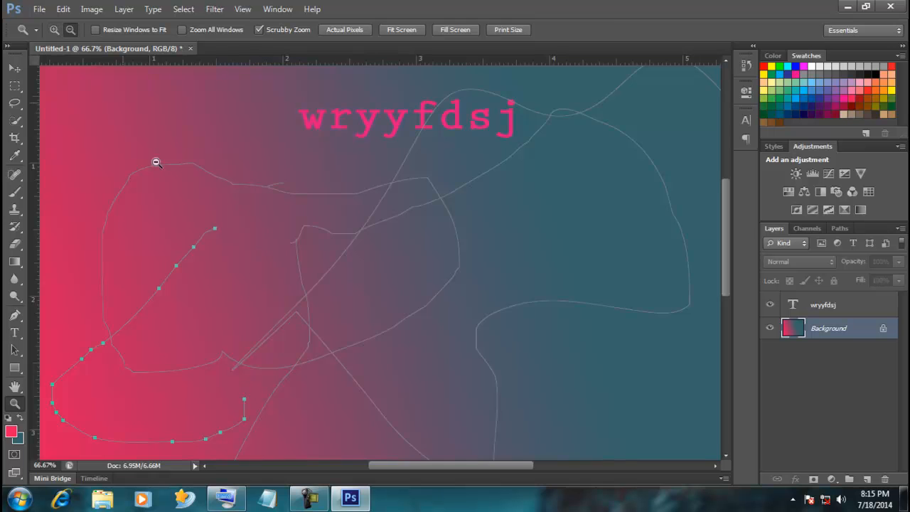
left_click(261, 242)
left_click(261, 242)
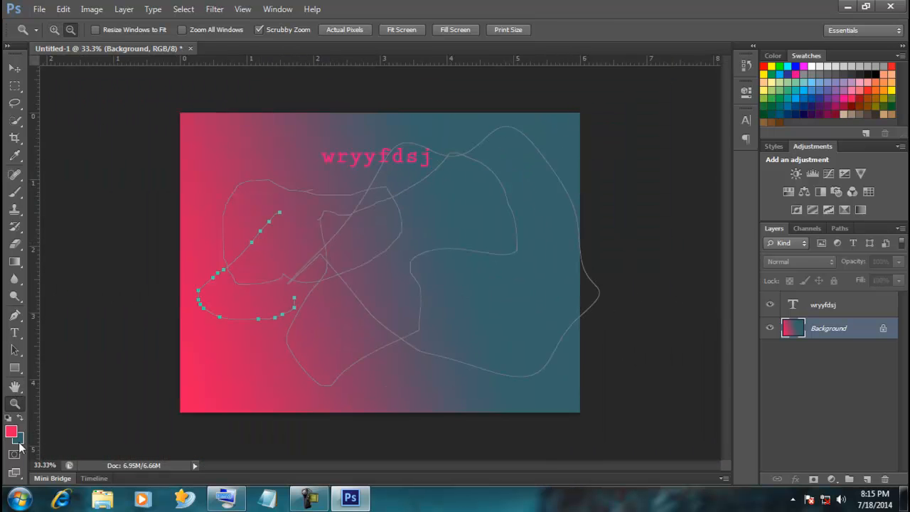
left_click(90, 327)
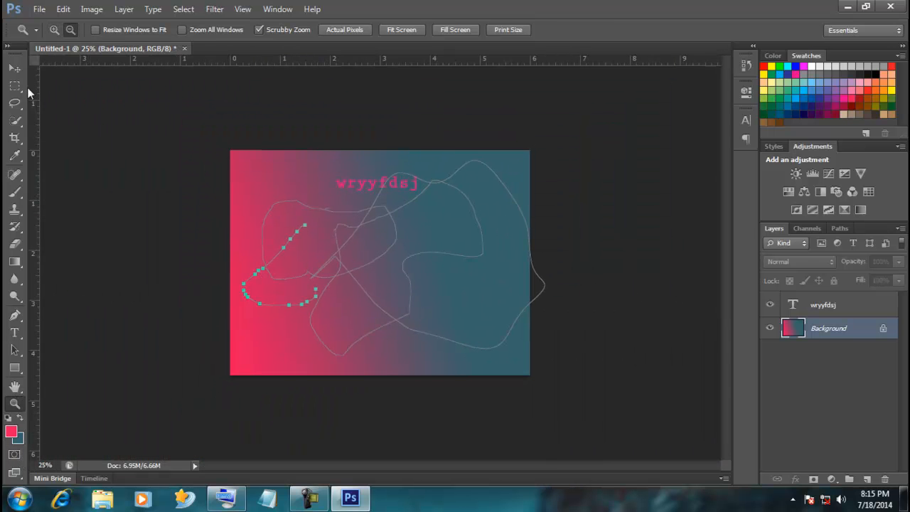
With the Move tool active and the On-Screen Keyboard shown over the workspace, temporarily zoom in to 66.67%
left_click(14, 68)
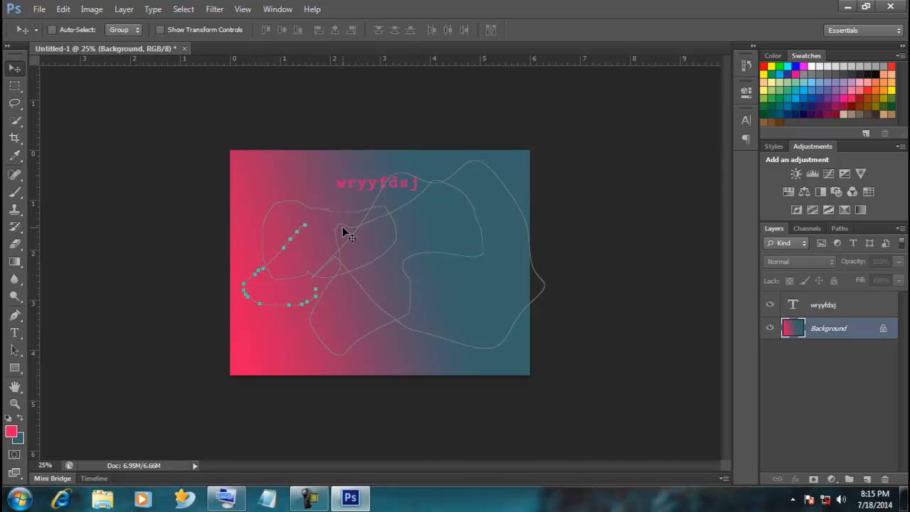
left_click(226, 497)
left_click_drag(415, 281, 585, 361)
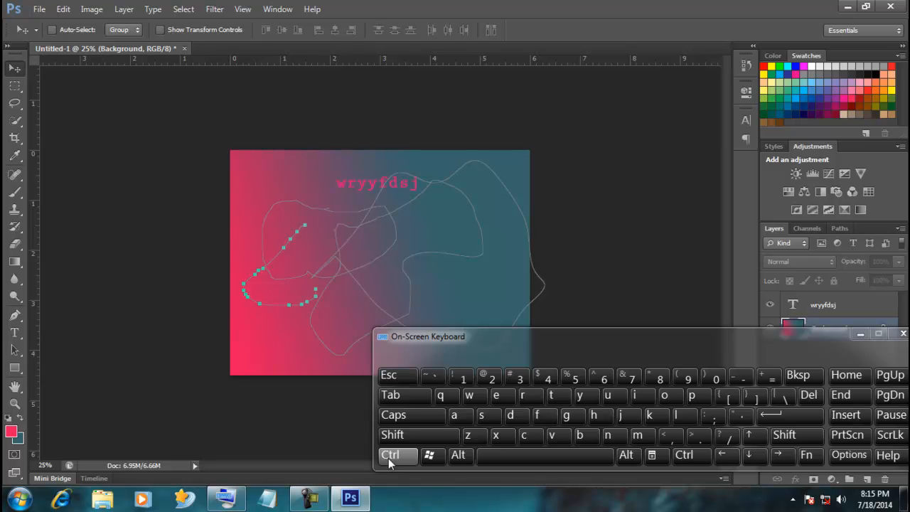
left_click(389, 461)
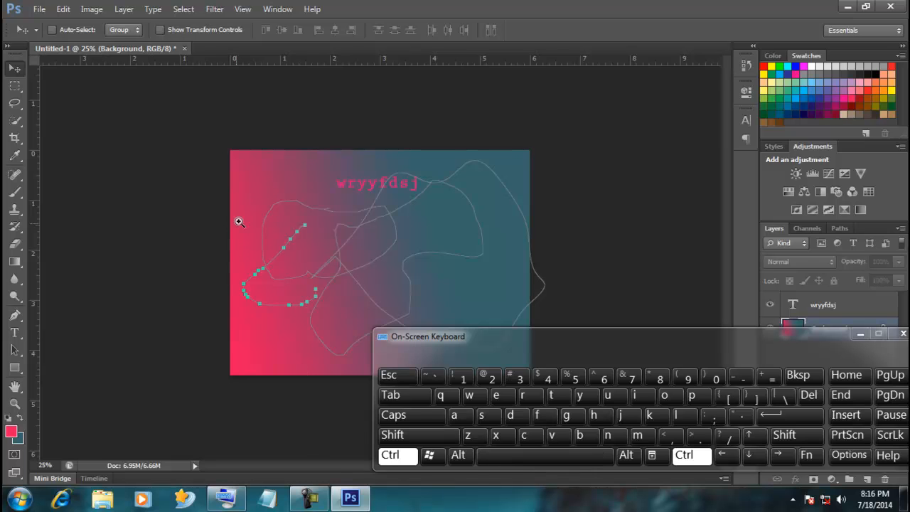
left_click(290, 228)
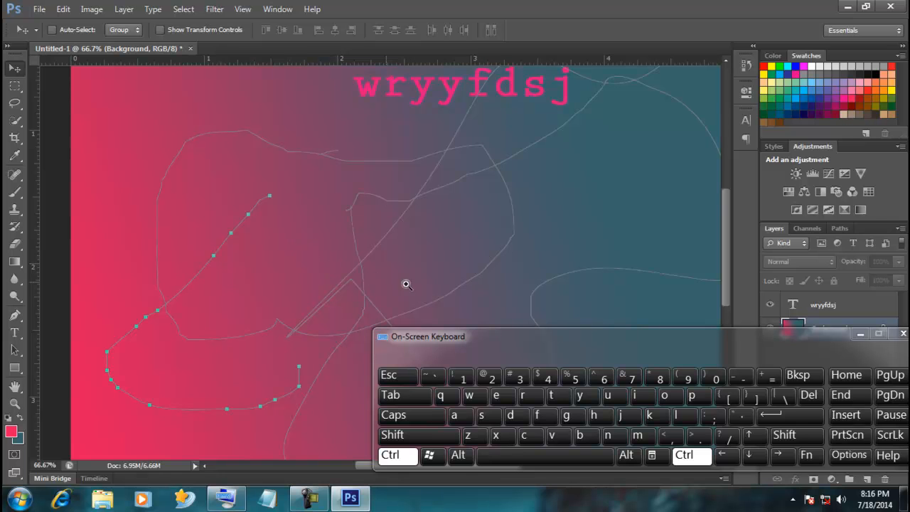
Temporarily zoom the canvas out to 12.5% while keeping the Move tool active
left_click(458, 455)
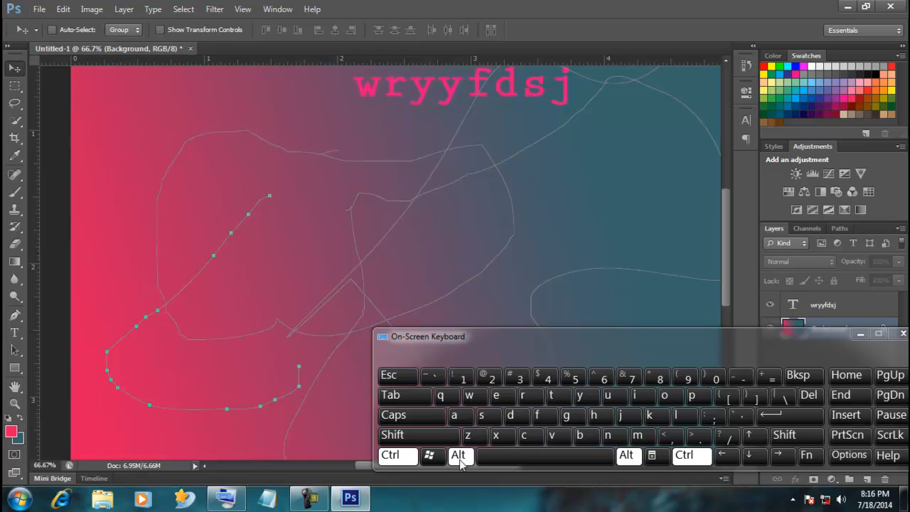
left_click(340, 275)
left_click(340, 275)
left_click(339, 276)
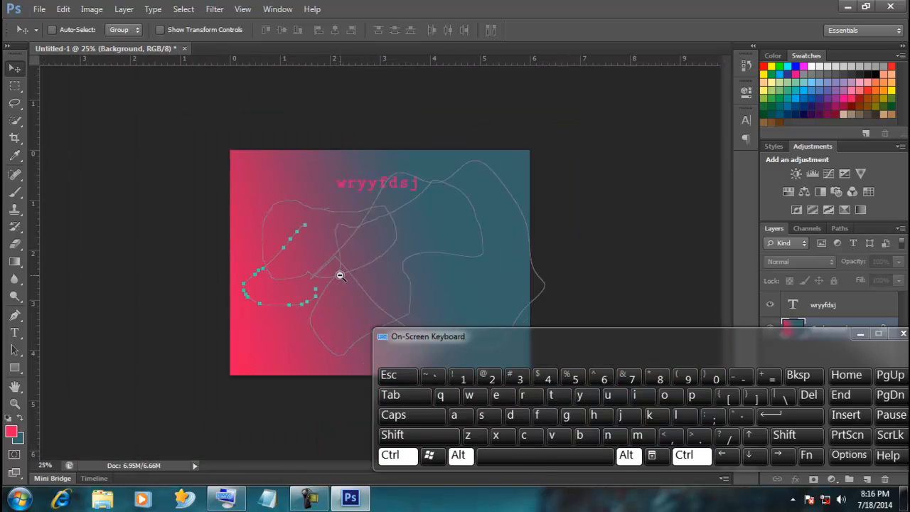
left_click(340, 275)
left_click(340, 275)
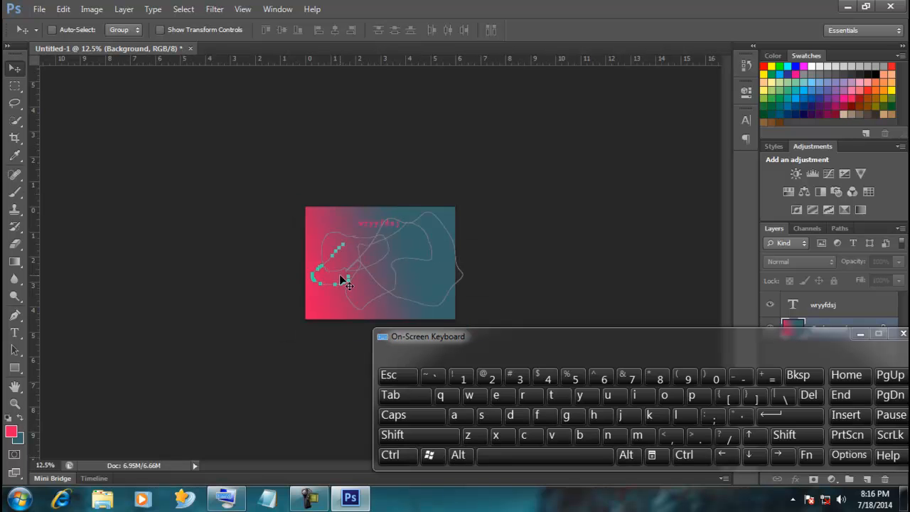
Temporarily zoom back in to 66.67% and pan the canvas without leaving the Move tool, and minimize the On-Screen Keyboard
key("ctrl")
left_click(340, 275, "ctrl")
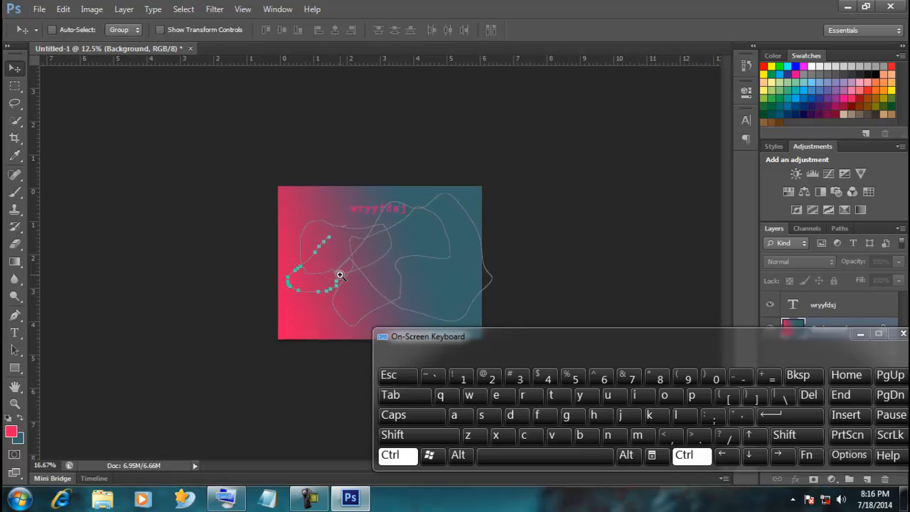
left_click(340, 276, "ctrl")
left_click(339, 276, "ctrl")
left_click(340, 276, "ctrl")
left_click(339, 276, "ctrl")
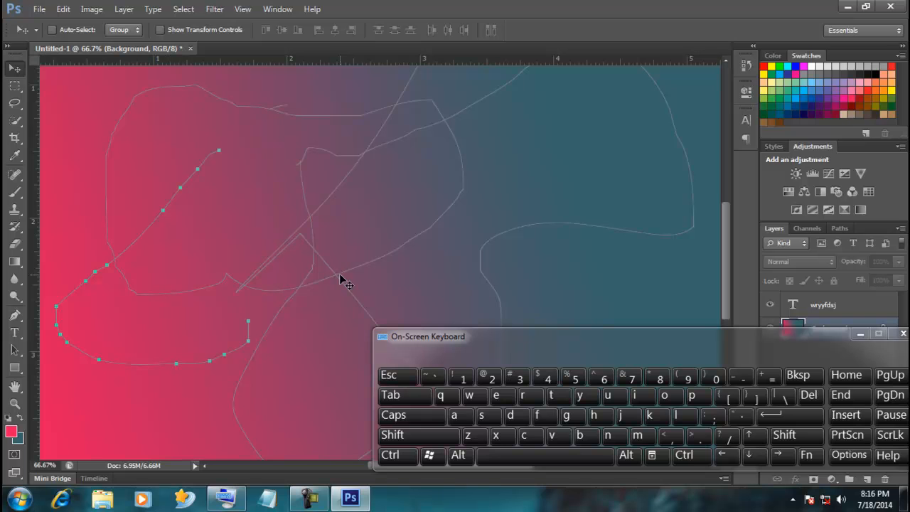
key("space")
left_click_drag(232, 197, 283, 261)
left_click(858, 335)
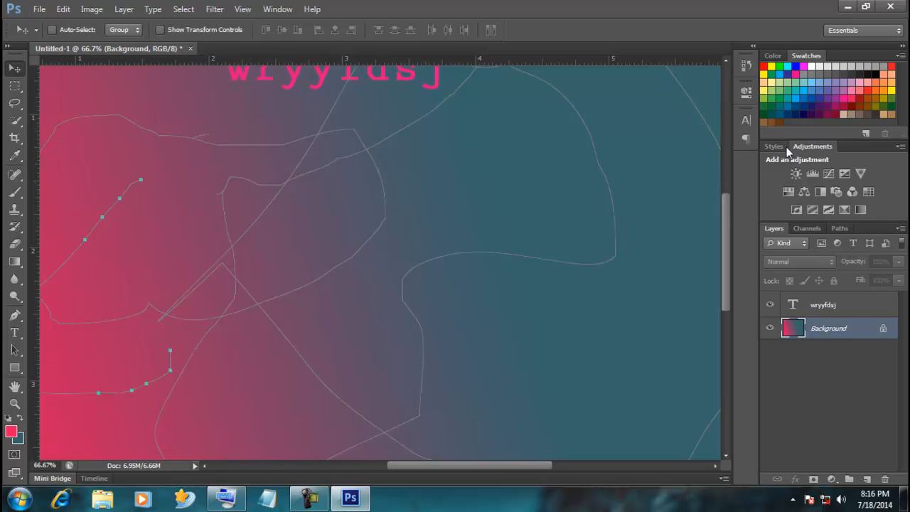
Compare the Color and Swatches panels, leaving Color displayed
left_click(775, 56)
left_click(806, 55)
left_click(773, 55)
left_click(795, 56)
left_click(775, 56)
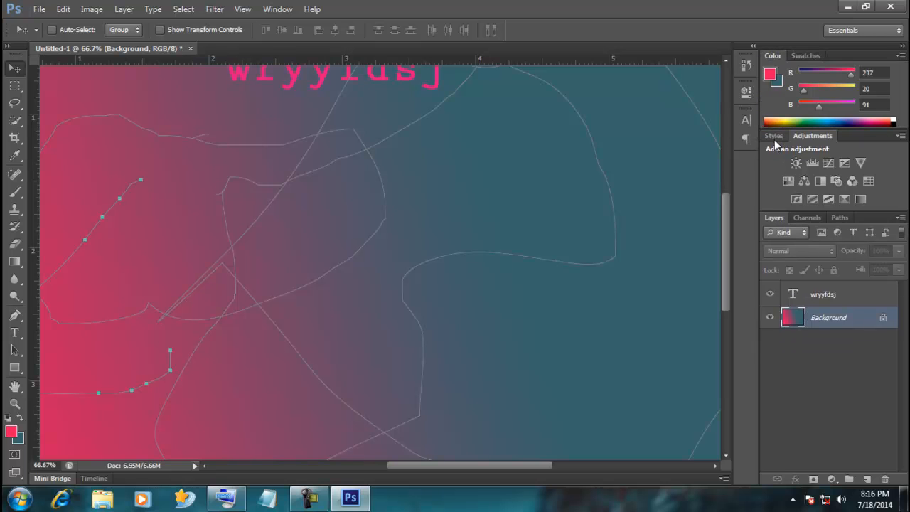
Reorder the panel group so that Adjustments comes before Styles
left_click_drag(813, 137, 783, 138)
left_click(815, 137)
left_click(787, 137)
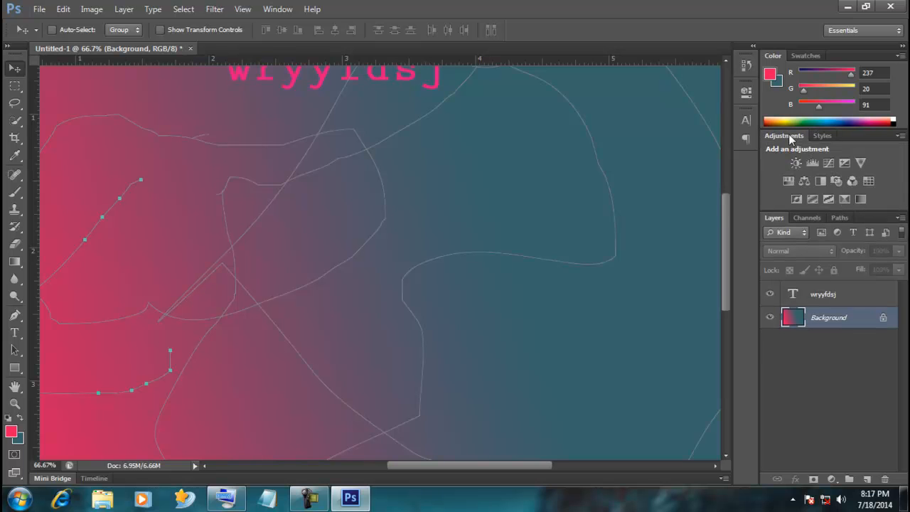
Display the Paths and Info panels, and remove the Properties and Info group from the collapsed dock
left_click(277, 9)
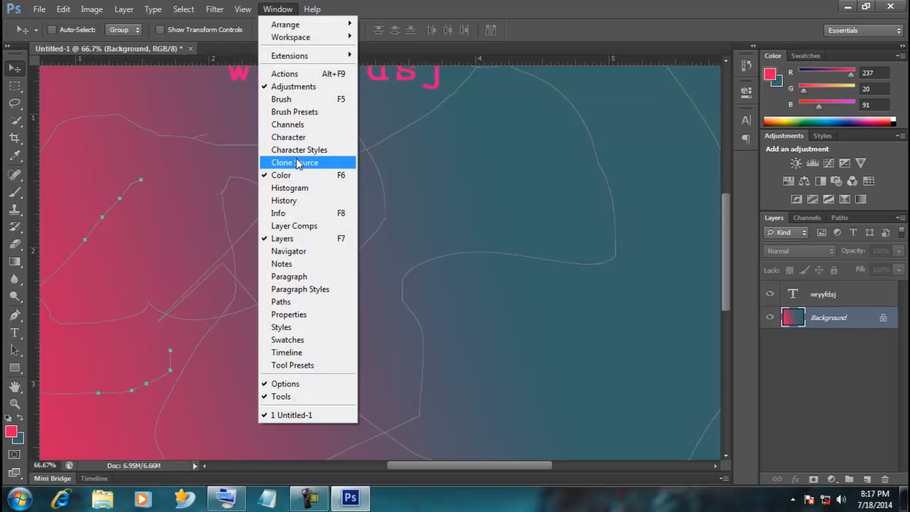
left_click(281, 302)
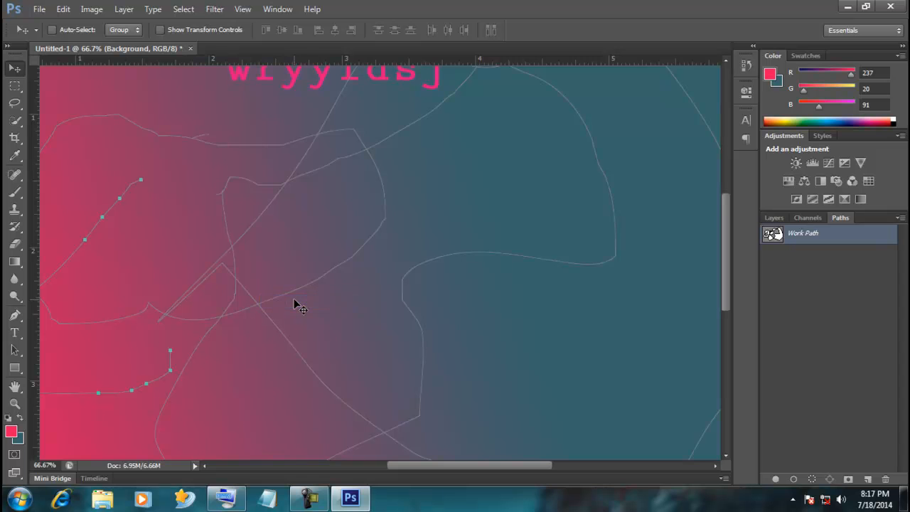
left_click(273, 11)
left_click(284, 212)
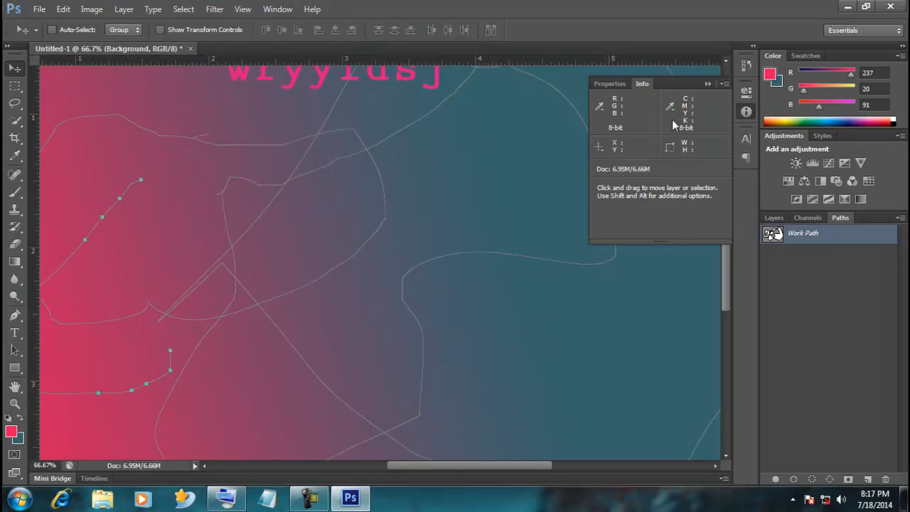
left_click_drag(617, 86, 750, 71)
View the History, Character and Paragraph panels in the collapsed dock, and collapse them again
left_click(746, 68)
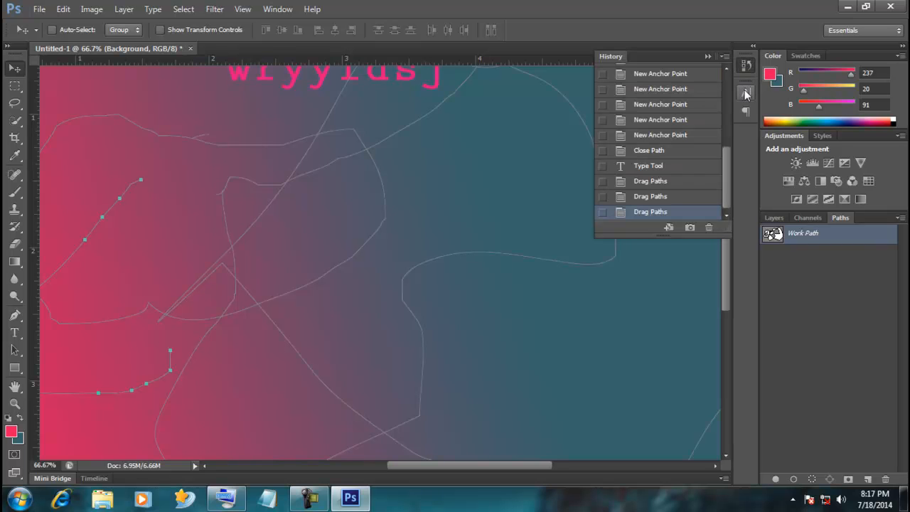
left_click(746, 92)
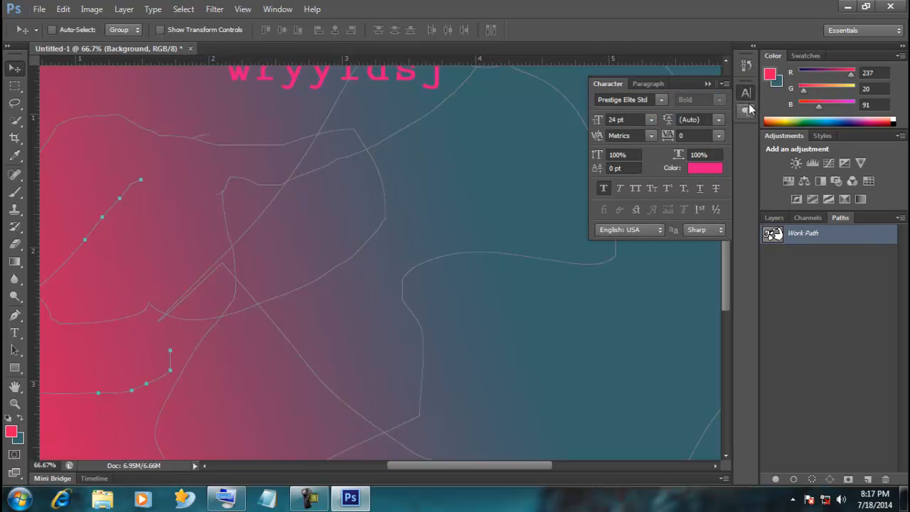
left_click(746, 110)
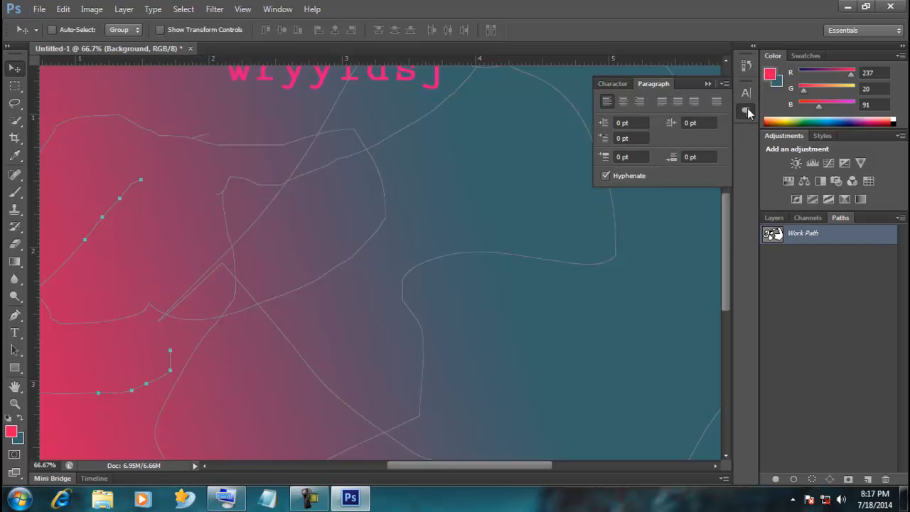
left_click(616, 85)
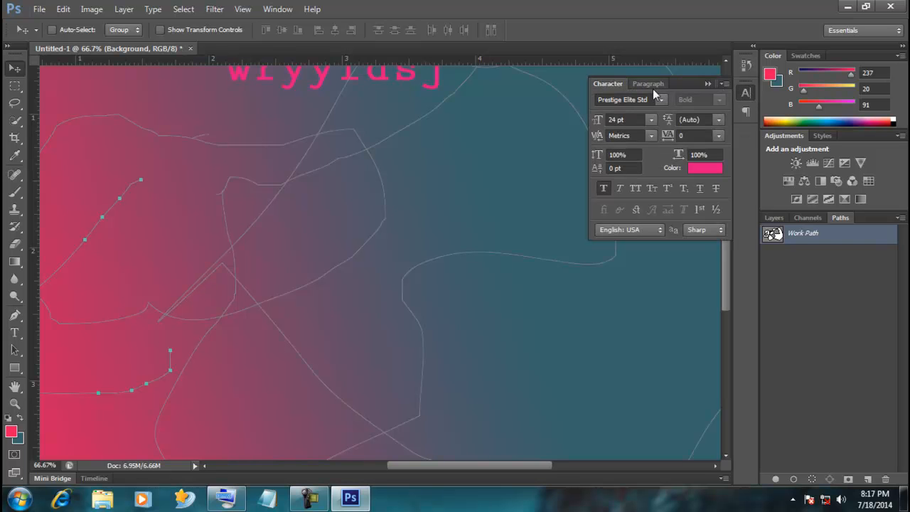
left_click(744, 65)
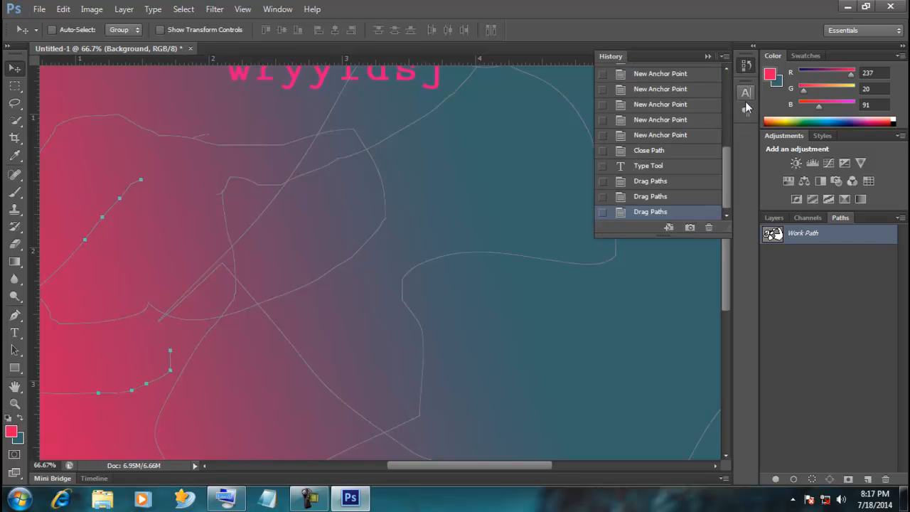
left_click(712, 60)
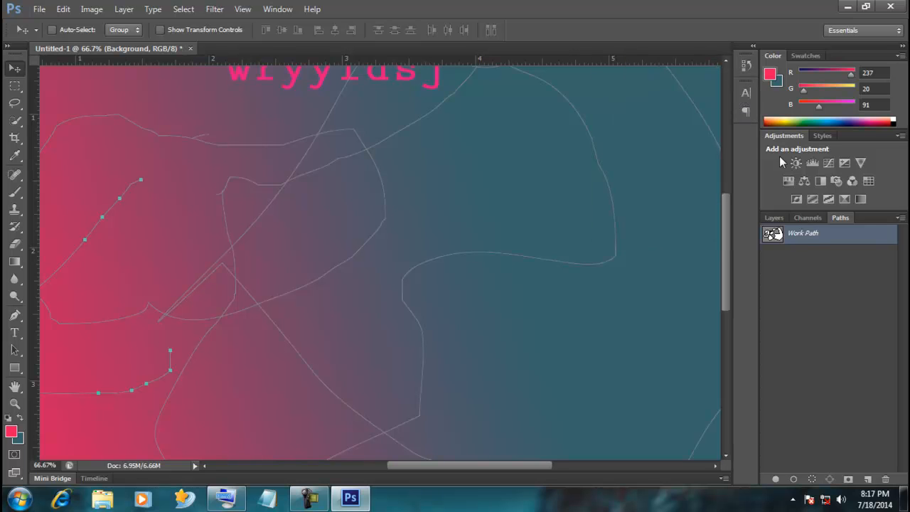
View the document's layers, channels and paths, ending on the layer list
left_click(774, 217)
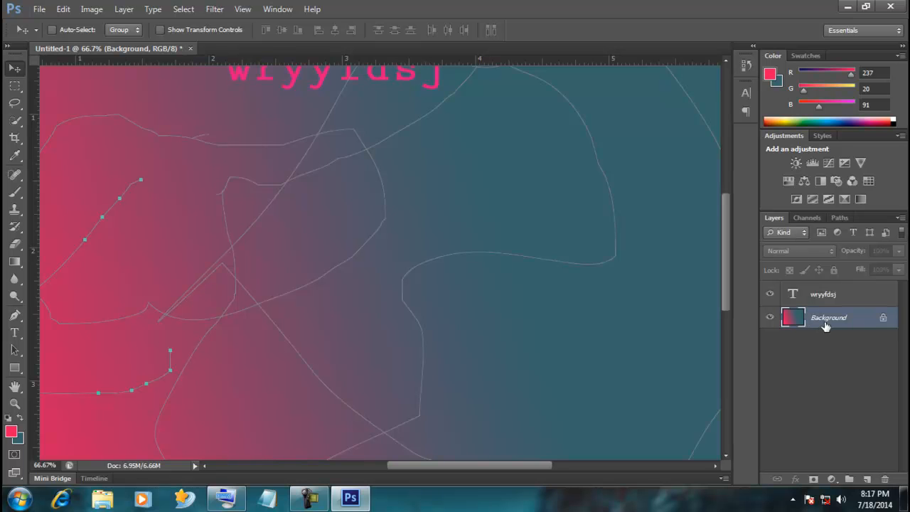
left_click(806, 218)
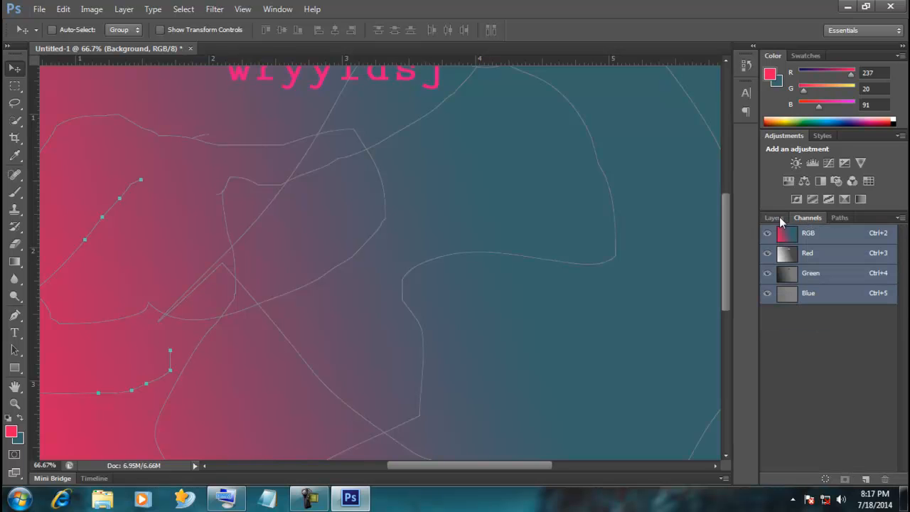
left_click(774, 218)
left_click(839, 217)
left_click(774, 217)
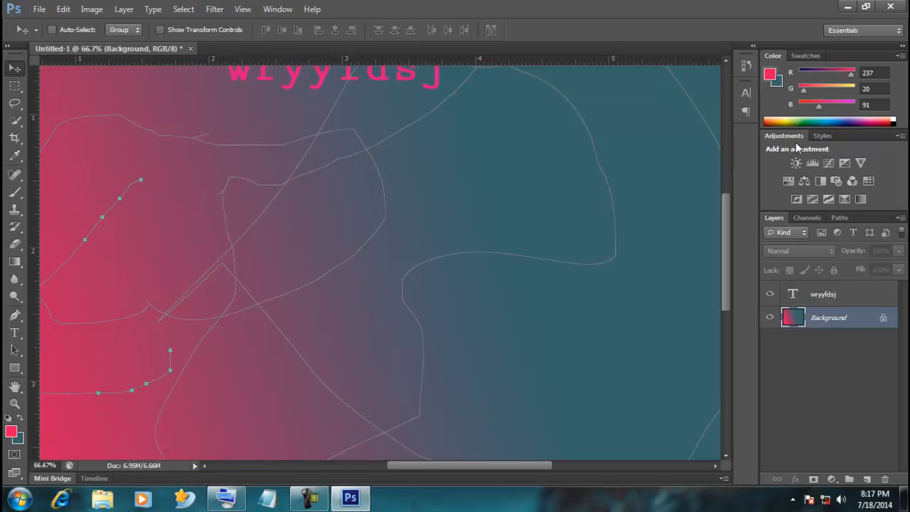
Review the document's recorded history states from the first one to the latest
left_click(746, 66)
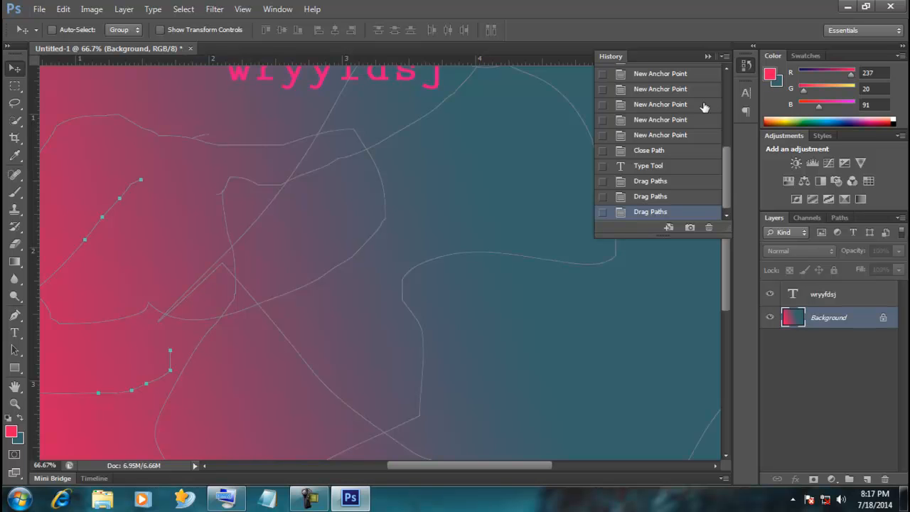
left_click_drag(727, 165, 725, 81)
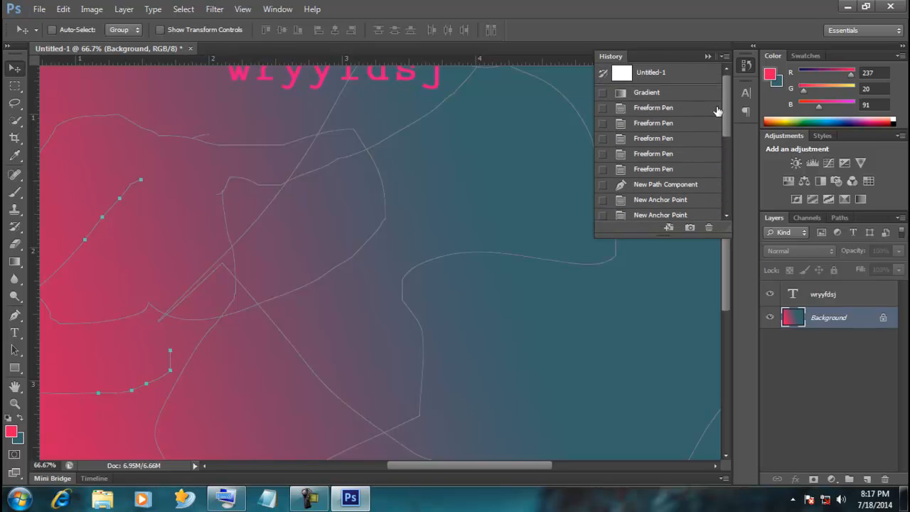
left_click_drag(726, 126, 733, 165)
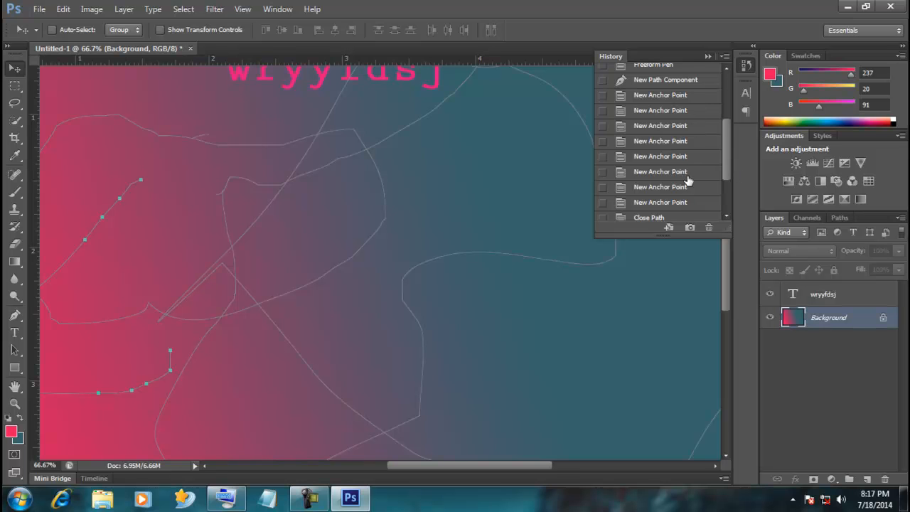
left_click_drag(727, 169, 732, 212)
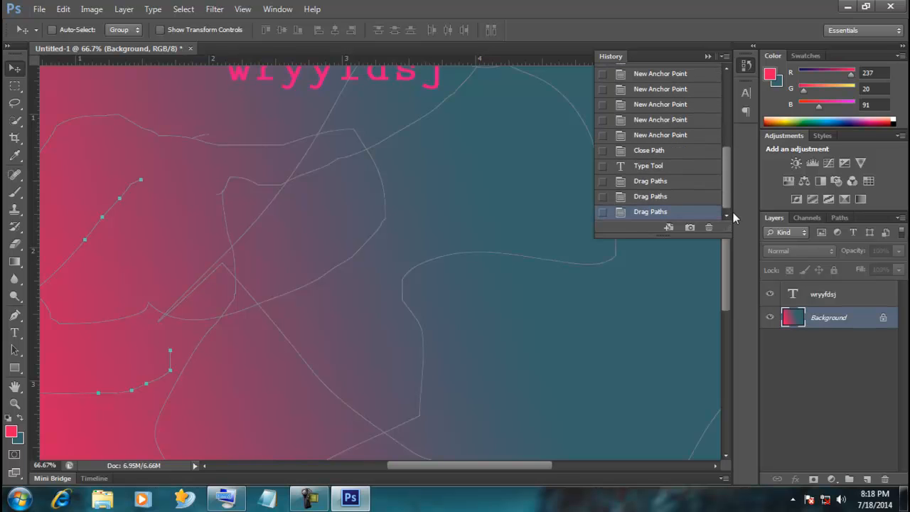
Step the document back through its recorded history states, from the latest path drags to the original Untitled-1 snapshot
left_click(664, 199)
left_click(665, 183)
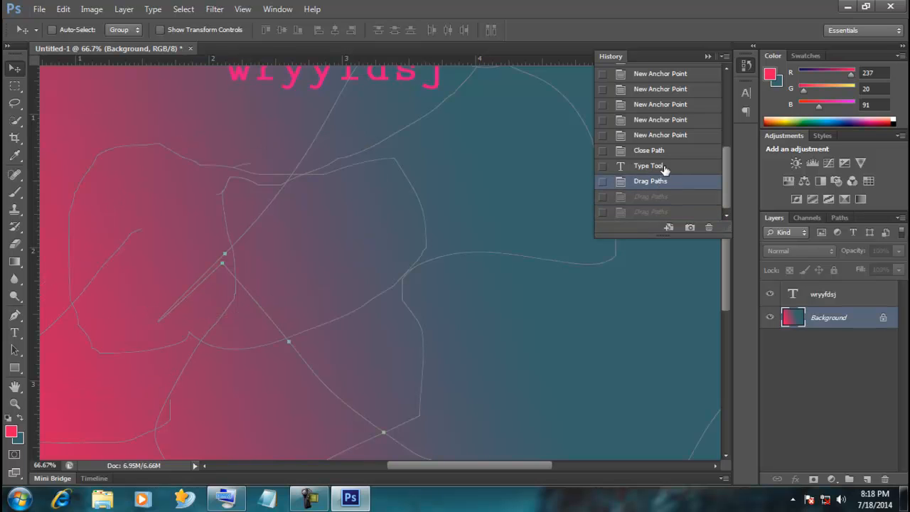
left_click(665, 166)
left_click(663, 151)
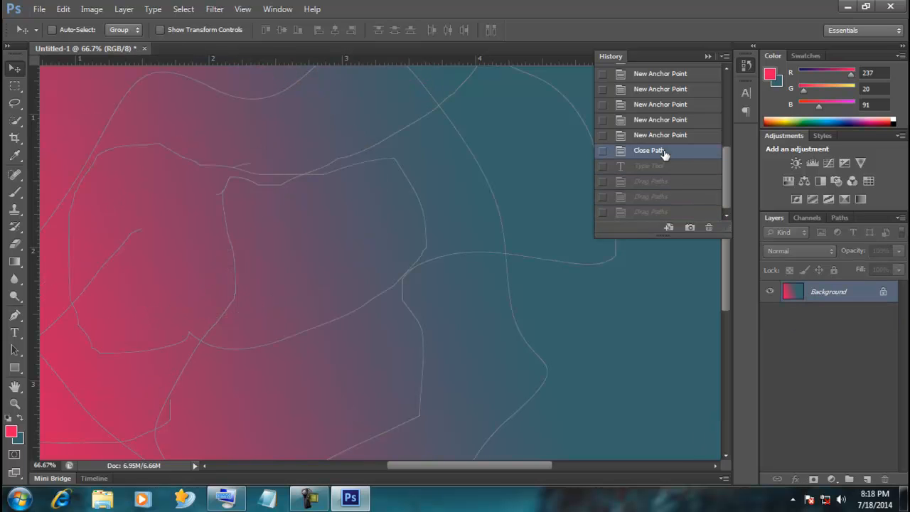
left_click_drag(724, 172, 723, 150)
left_click(668, 186)
left_click(668, 171)
left_click(663, 156)
left_click(662, 140)
left_click(661, 110)
left_click(661, 96)
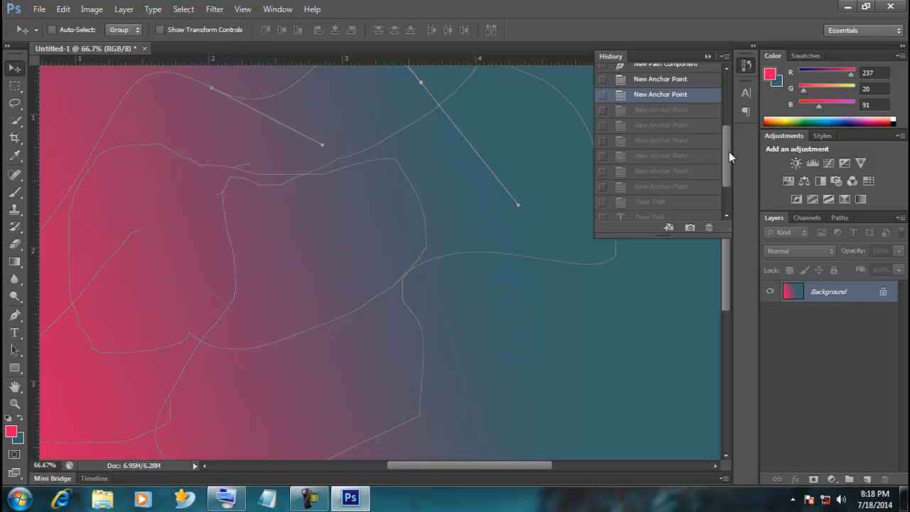
left_click_drag(726, 151, 718, 99)
left_click(662, 77)
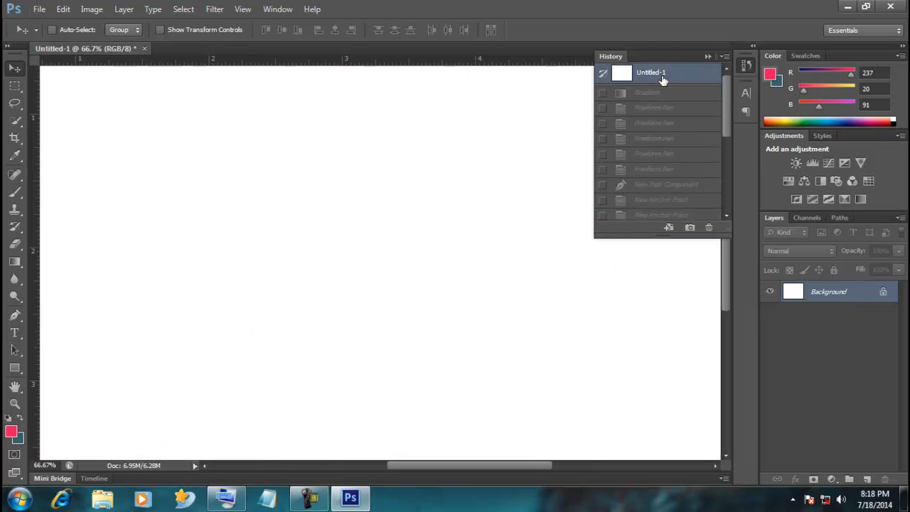
Restore the document forward through its history, from the Gradient state through the pen paths to the second Drag Paths state
left_click(661, 93)
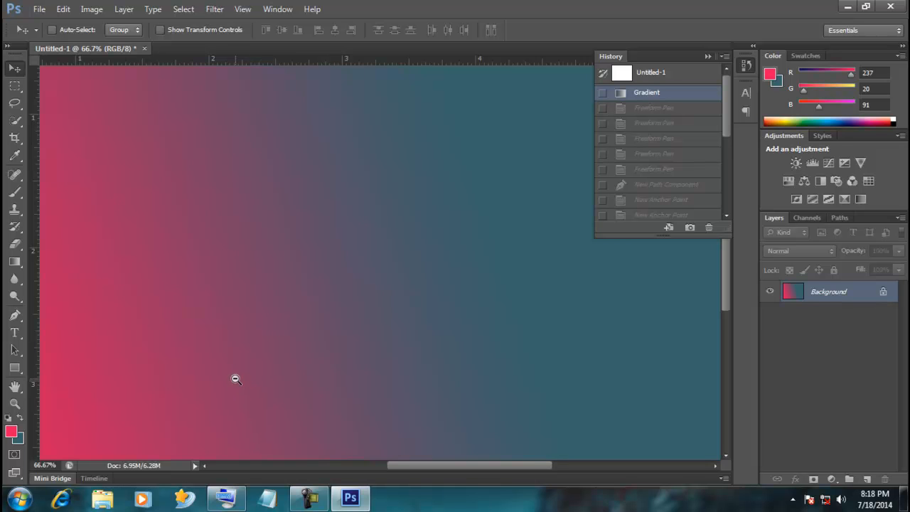
left_click(251, 334, "alt")
left_click(251, 334, "alt")
left_click(251, 334, "alt")
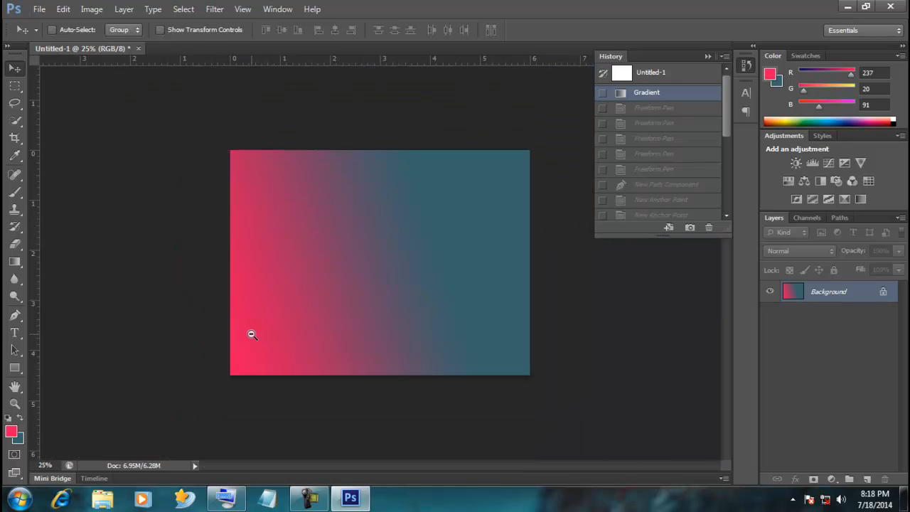
left_click(642, 112)
left_click(645, 122)
left_click(647, 137)
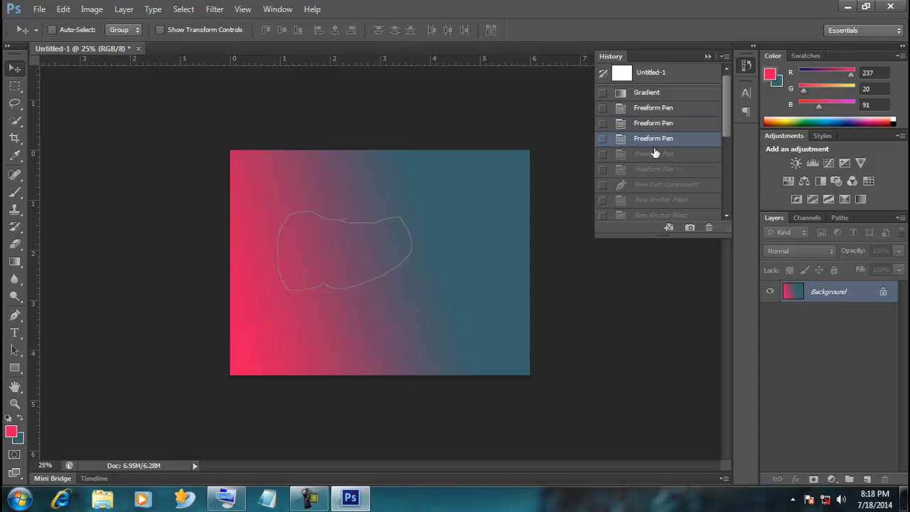
left_click(652, 153)
left_click(654, 169)
left_click(661, 185)
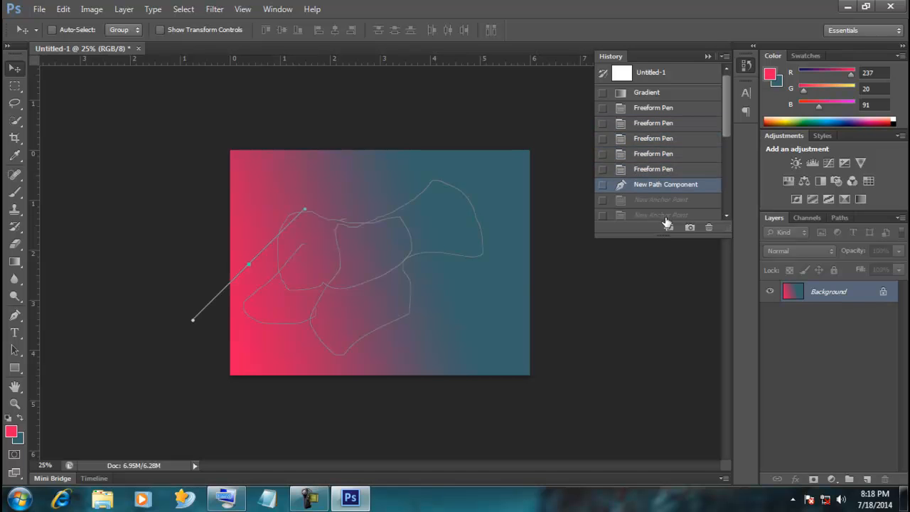
left_click(665, 215)
left_click_drag(721, 129, 727, 190)
left_click(681, 212)
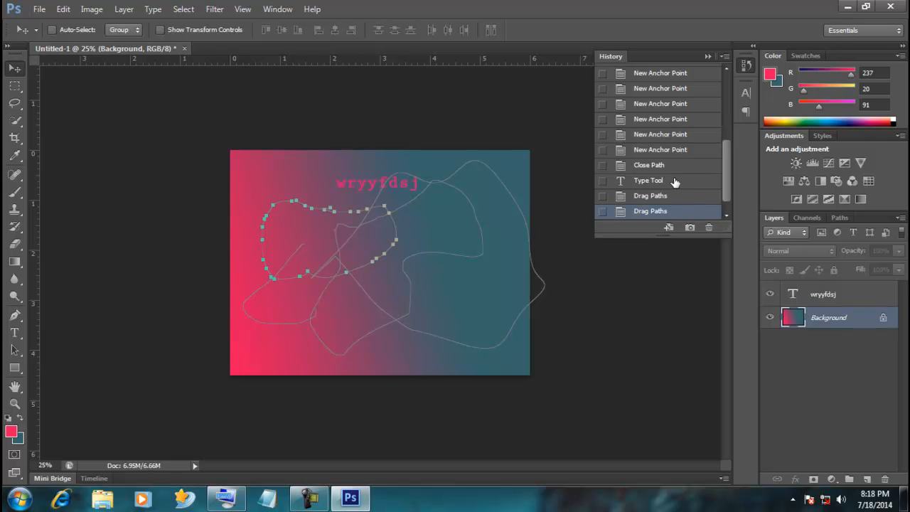
Compare the Type Tool and Close Path history states, return to the second Drag Paths state, and collapse the History panel
left_click(675, 181)
left_click(672, 167)
left_click(672, 182)
left_click(672, 167)
left_click(679, 212)
left_click(706, 57)
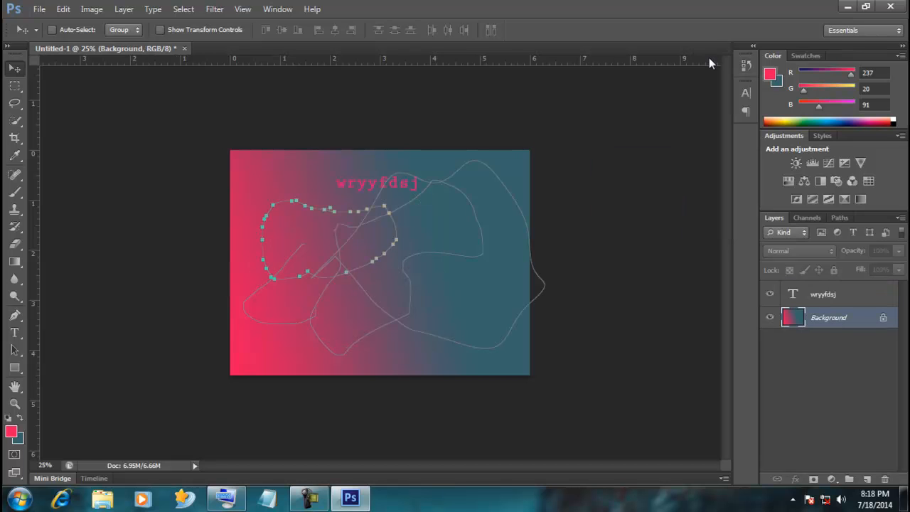
left_click(745, 65)
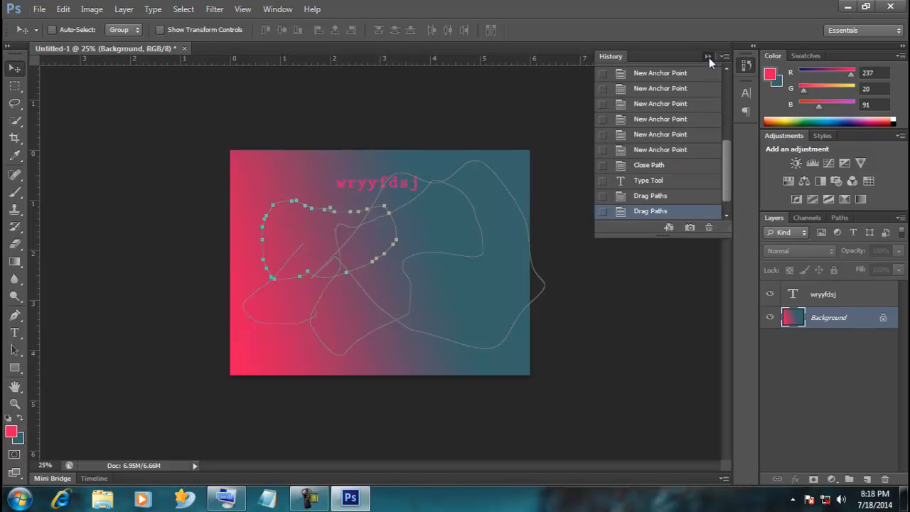
left_click(707, 57)
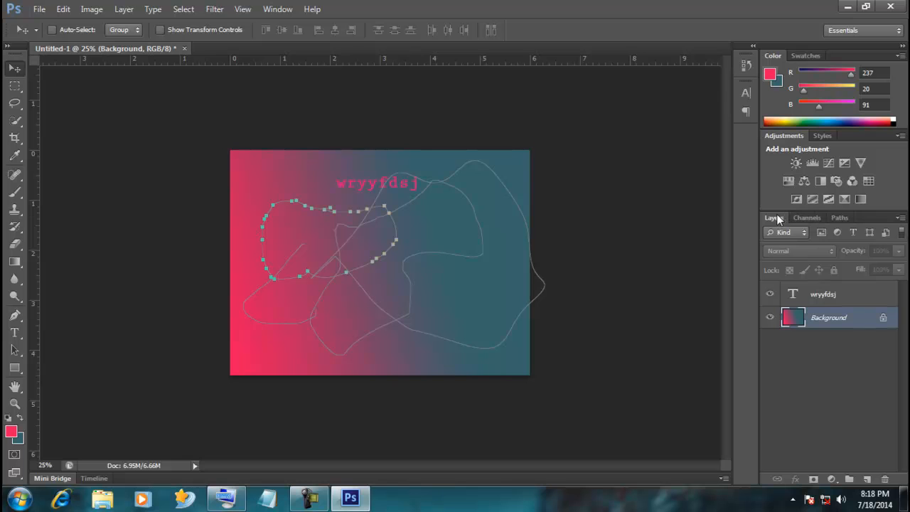
Select the wryyfdsj text layer and the Background layer alternately to examine which layer holds which content
left_click(820, 302)
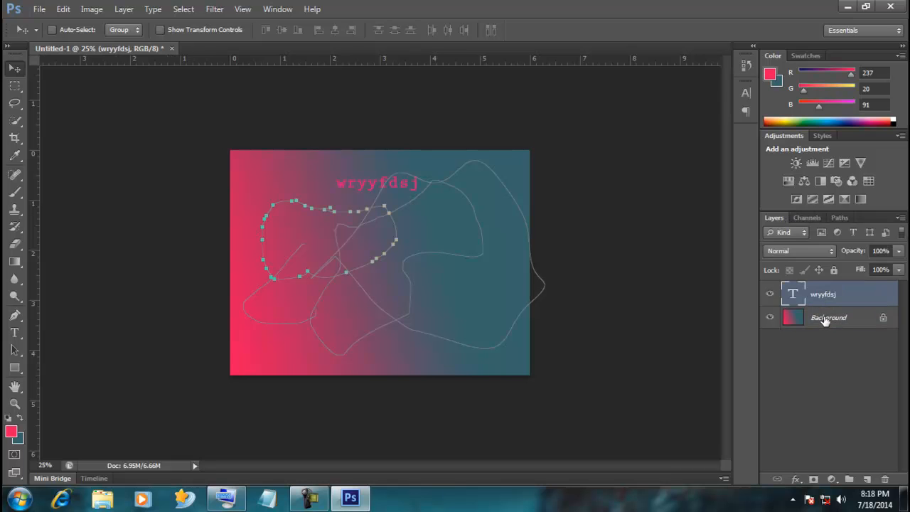
left_click(824, 320)
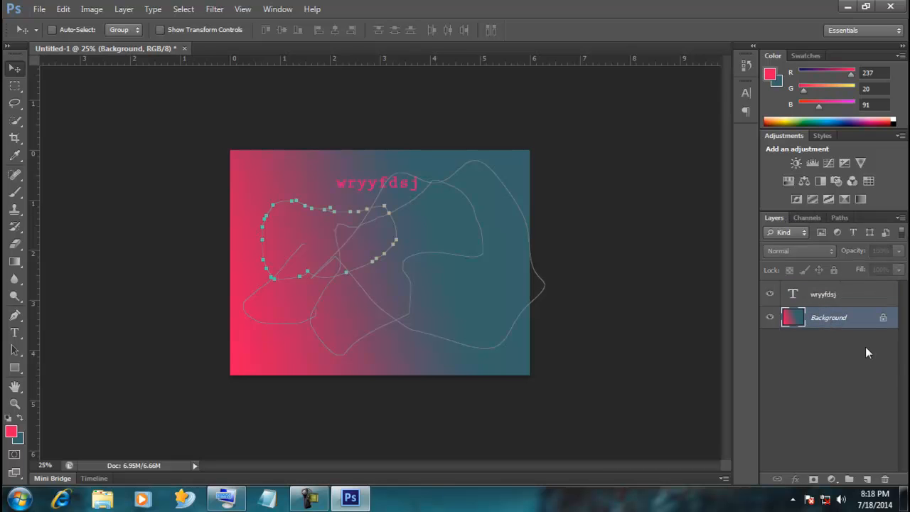
left_click(846, 300)
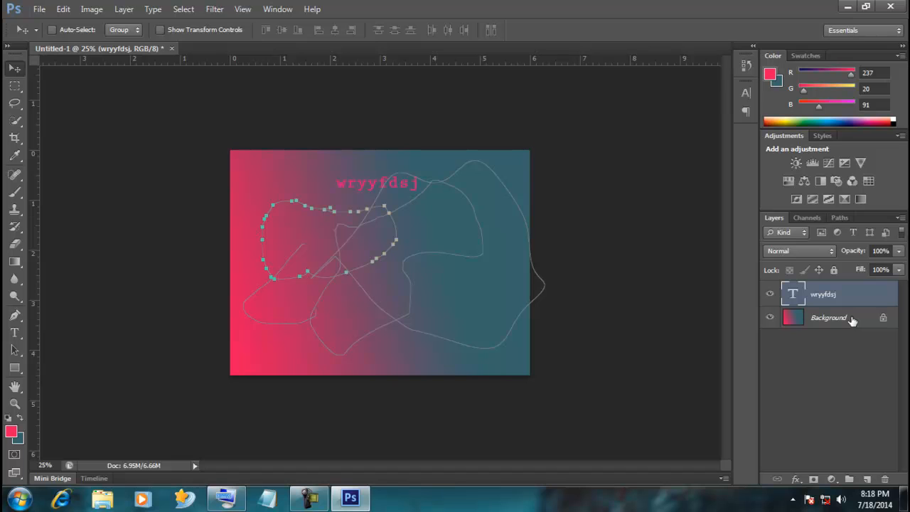
left_click(852, 320)
left_click(848, 296)
left_click(850, 321)
left_click(850, 306)
left_click(849, 319)
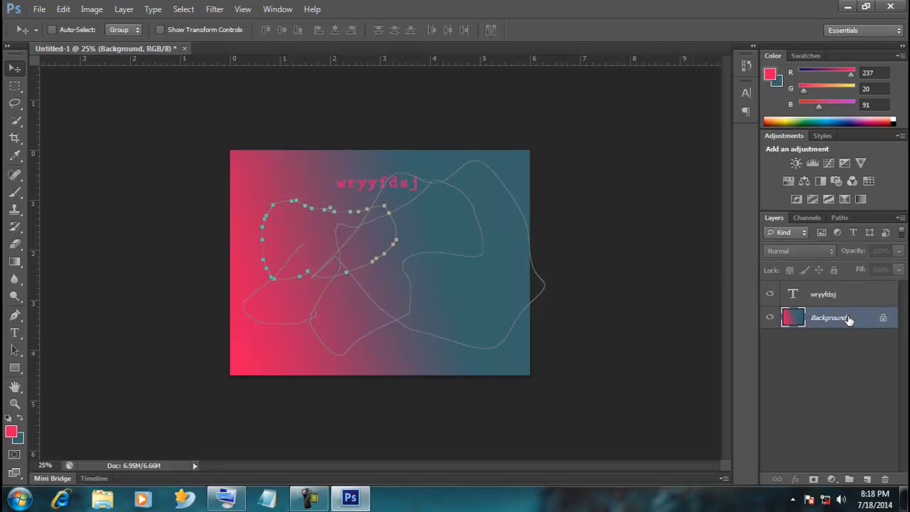
left_click(837, 297)
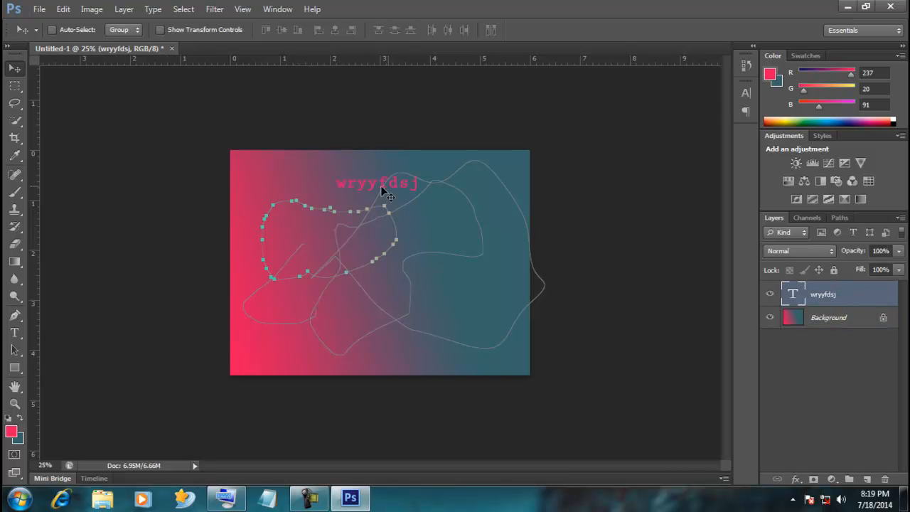
left_click(844, 295)
left_click(840, 325)
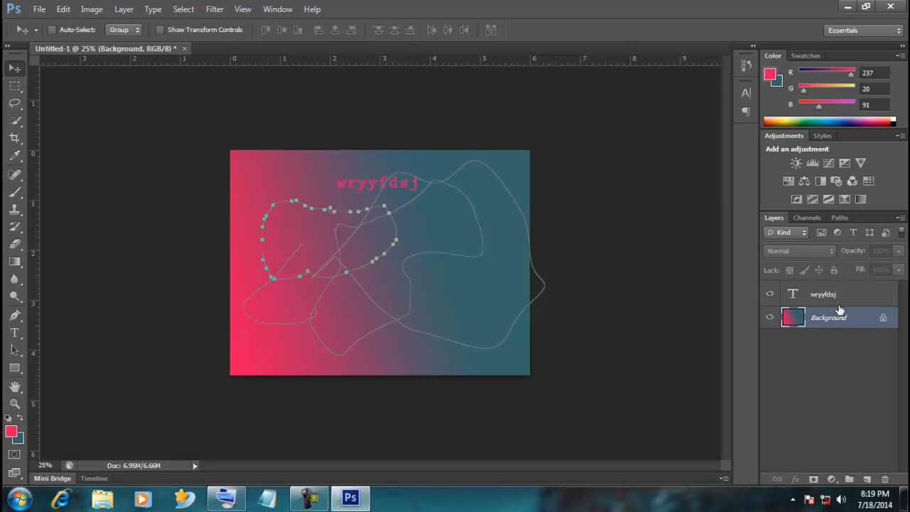
Try to move the wryyfdsj text layer below the locked Background layer
left_click(835, 295)
double_click(825, 294)
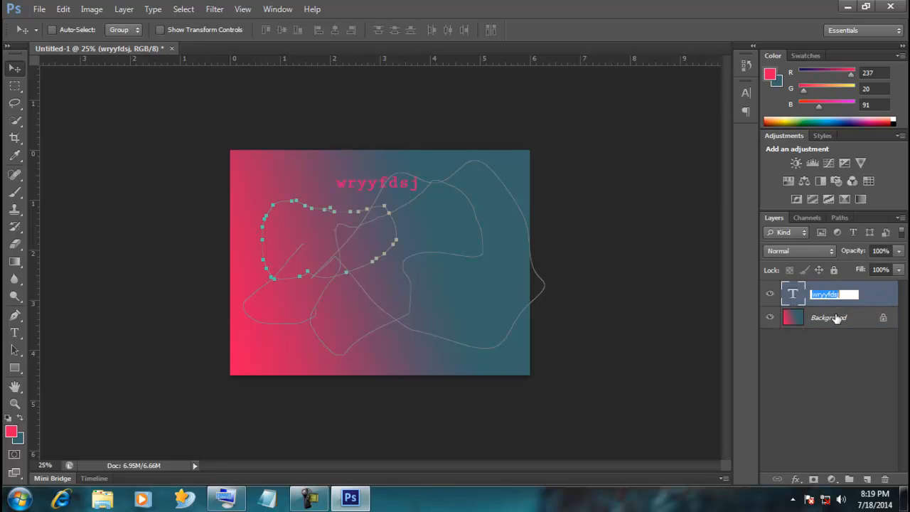
left_click_drag(866, 300, 865, 339)
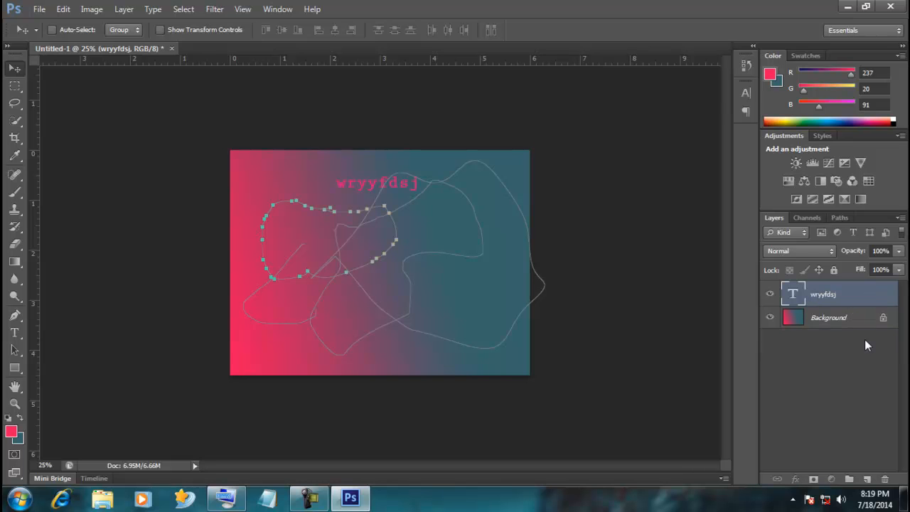
left_click_drag(861, 299, 858, 327)
Convert the locked Background into a regular layer named Layer 0, with Normal mode and 100% opacity
left_click(853, 324)
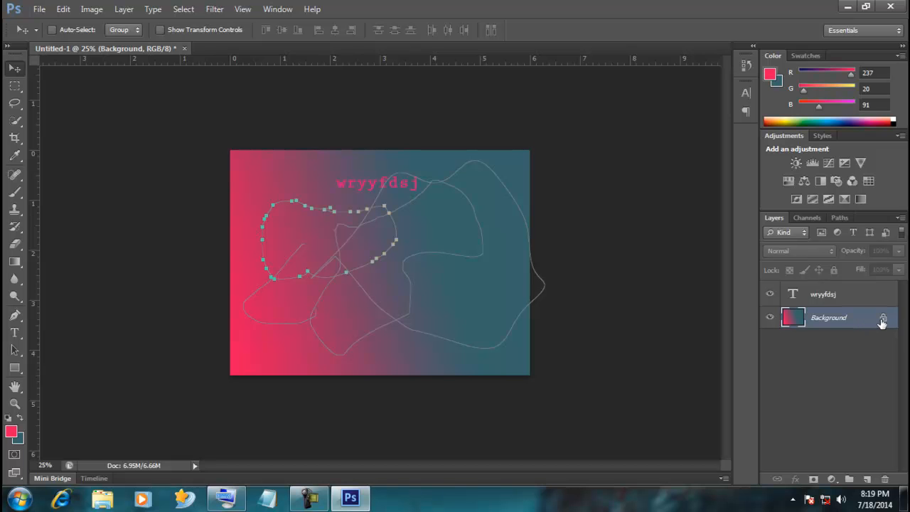
double_click(881, 319)
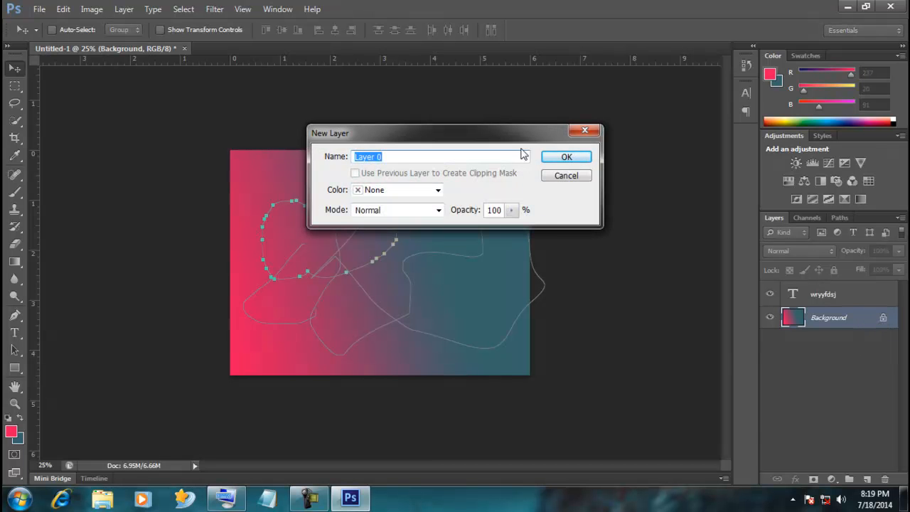
left_click(579, 158)
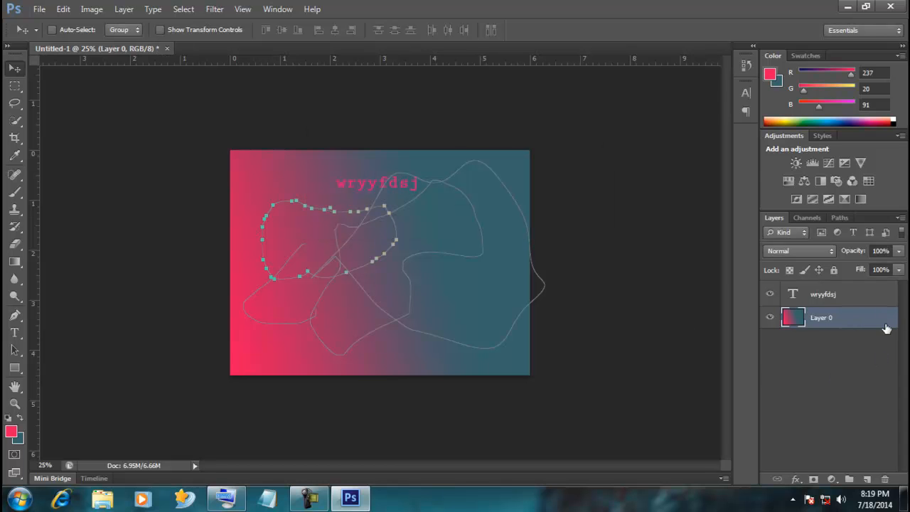
Move the wryyfdsj text layer below Layer 0, and move it back above it
left_click(857, 296)
left_click_drag(851, 294, 859, 338)
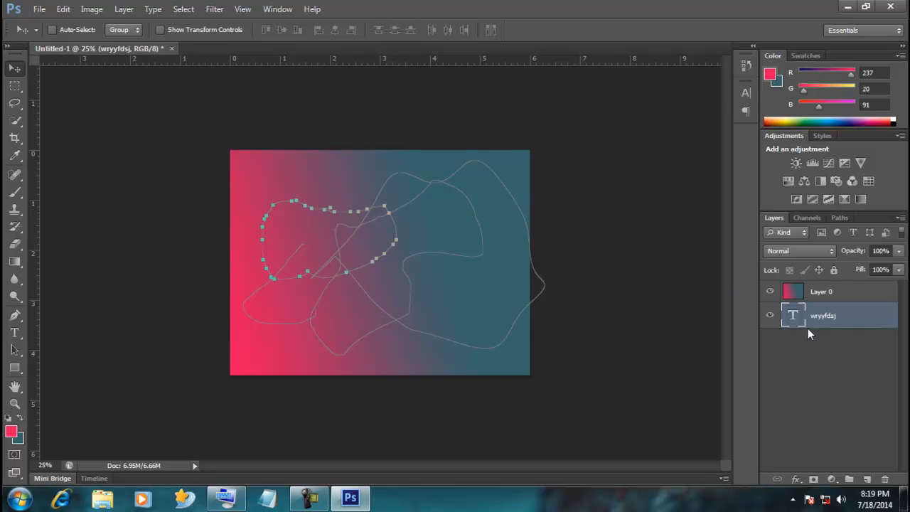
left_click_drag(837, 332, 836, 295)
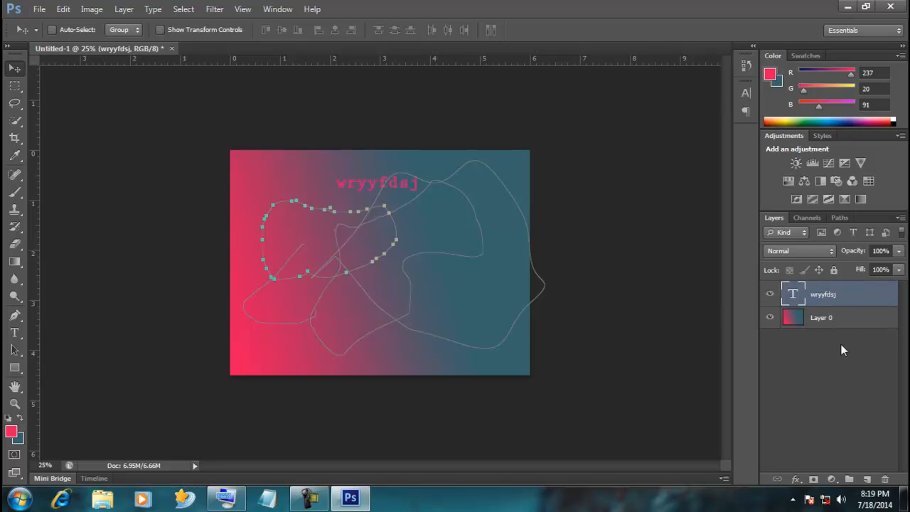
Add a new empty layer directly above Layer 0
left_click(838, 322)
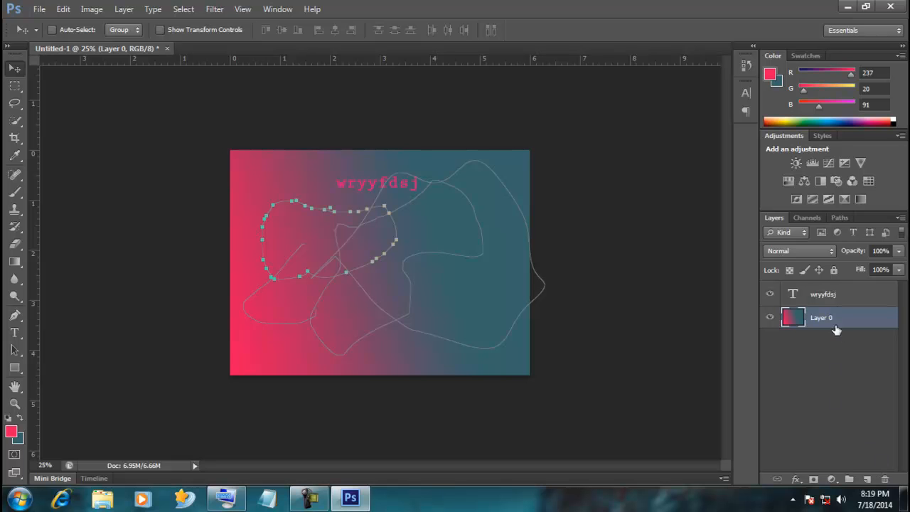
left_click(867, 480)
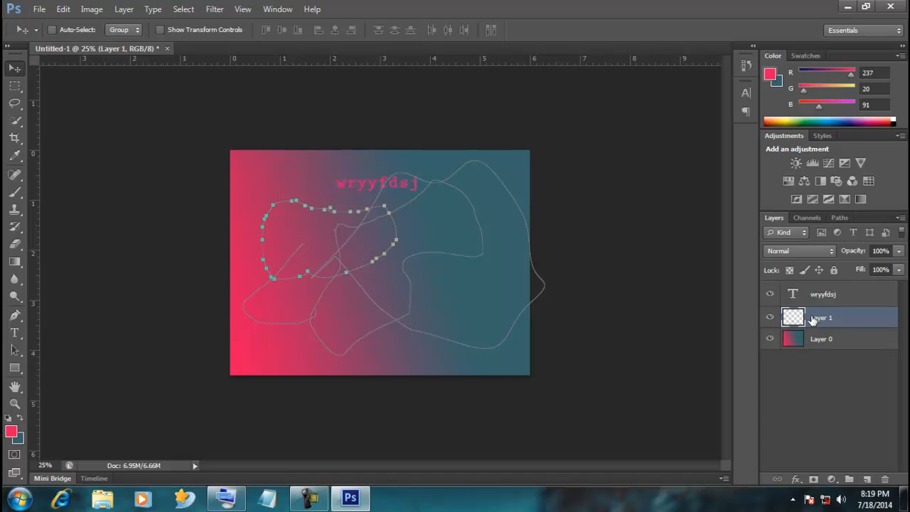
Hide Layer 0, Layer 1 and the wryyfdsj text layer one at a time, making each visible again
left_click(770, 339)
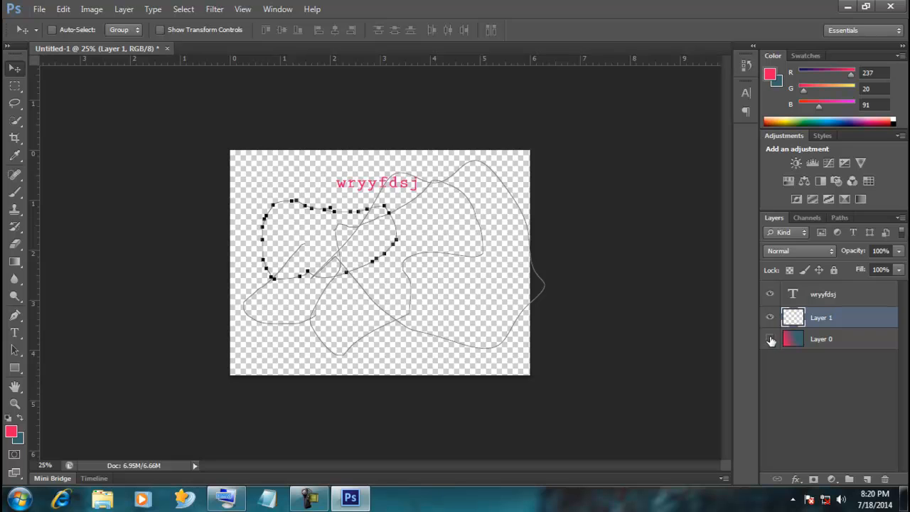
left_click(770, 339)
left_click(770, 298)
left_click(770, 317)
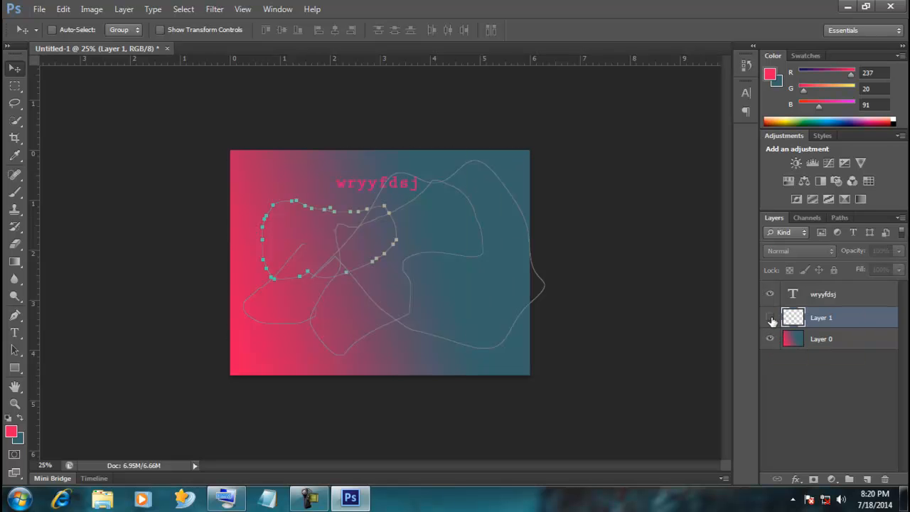
left_click(771, 298)
left_click(770, 317)
left_click(770, 293)
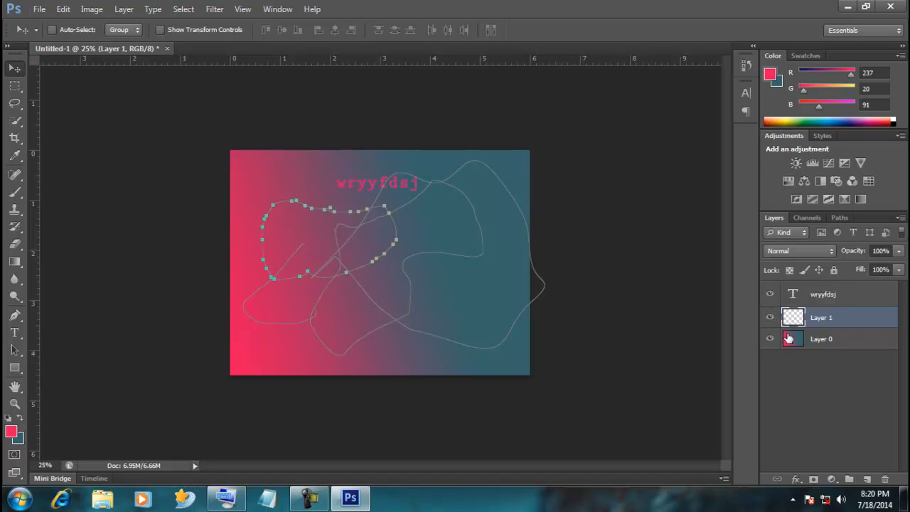
Set the opacity of the wryyfdsj text layer to 70%
left_click(825, 302)
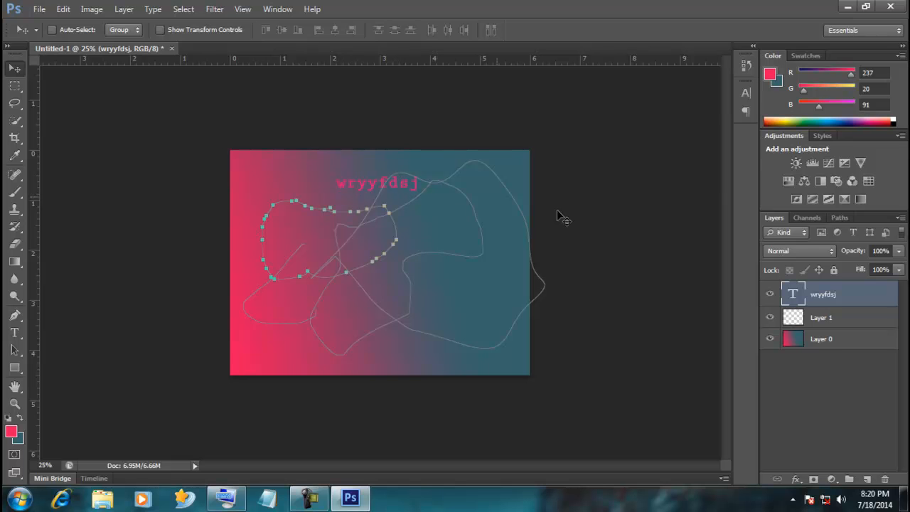
left_click(899, 251)
left_click(854, 282)
left_click(898, 251)
left_click_drag(897, 269, 886, 271)
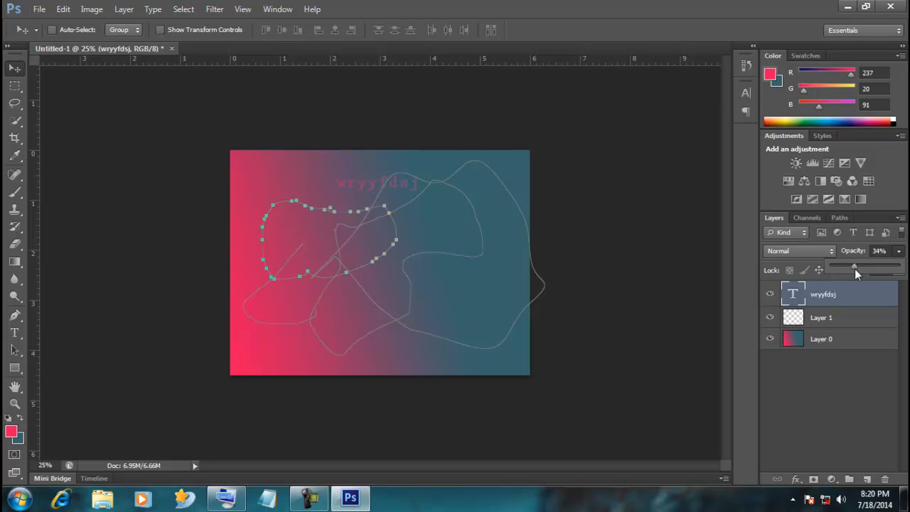
mouse_move(890, 275)
left_mouse_down()
mouse_move(899, 275)
mouse_move(881, 272)
left_mouse_up()
key("Return")
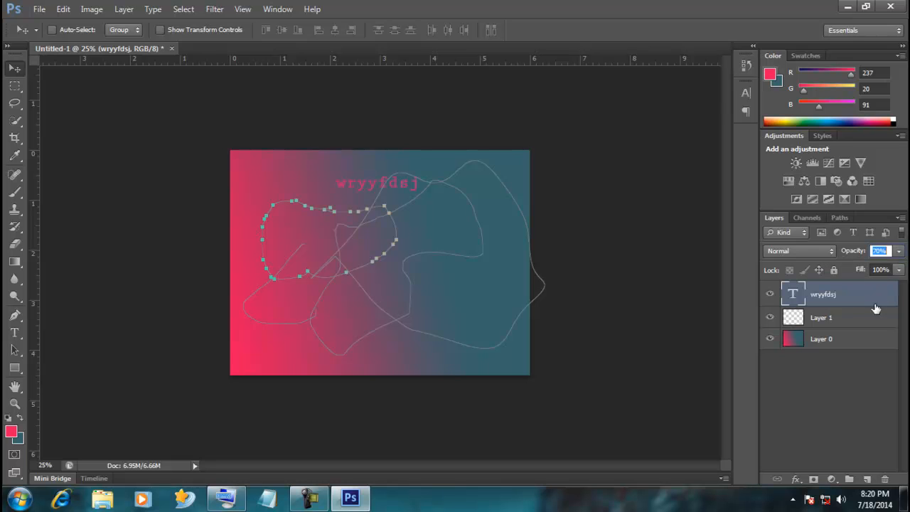
View the fill setting of Layer 0, and select the empty Layer 1
left_click(865, 346)
mouse_move(899, 269)
left_mouse_down()
mouse_move(894, 283)
mouse_move(867, 287)
mouse_move(906, 281)
left_mouse_up()
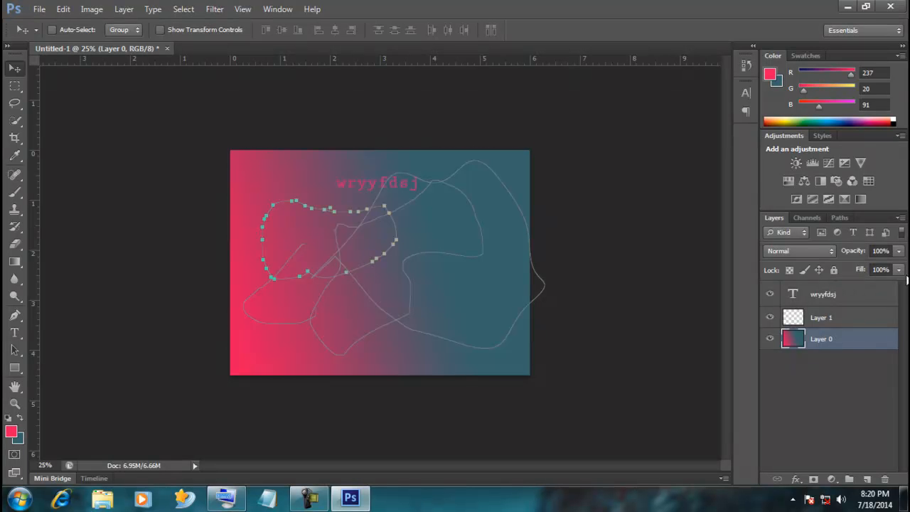
left_click(830, 321)
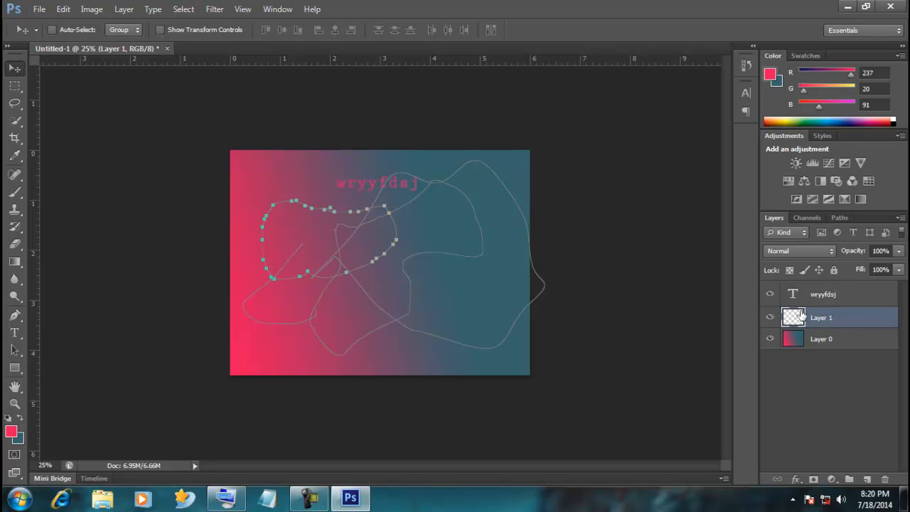
Draw a linear gradient on Layer 1, swap the foreground and background colours, and redraw the gradient from the canvas's right edge toward its centre
left_click(14, 262)
left_click_drag(152, 268, 335, 266)
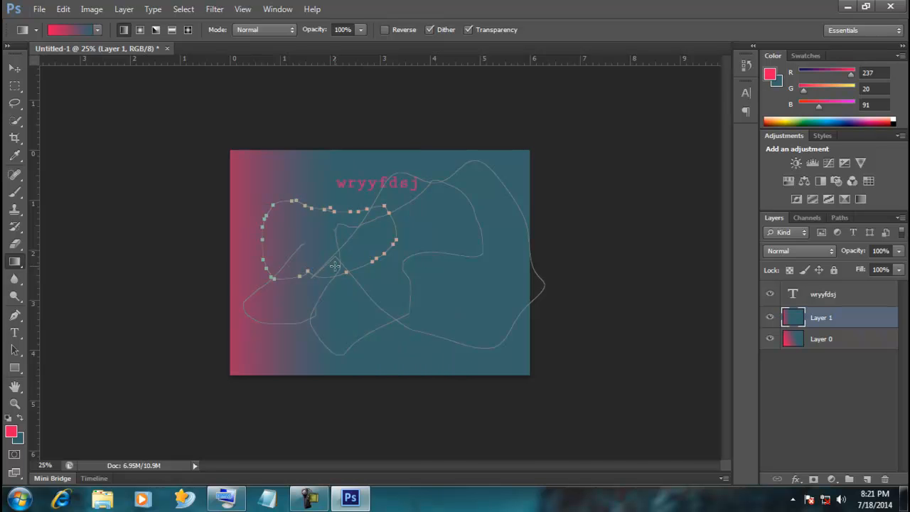
left_click(20, 419)
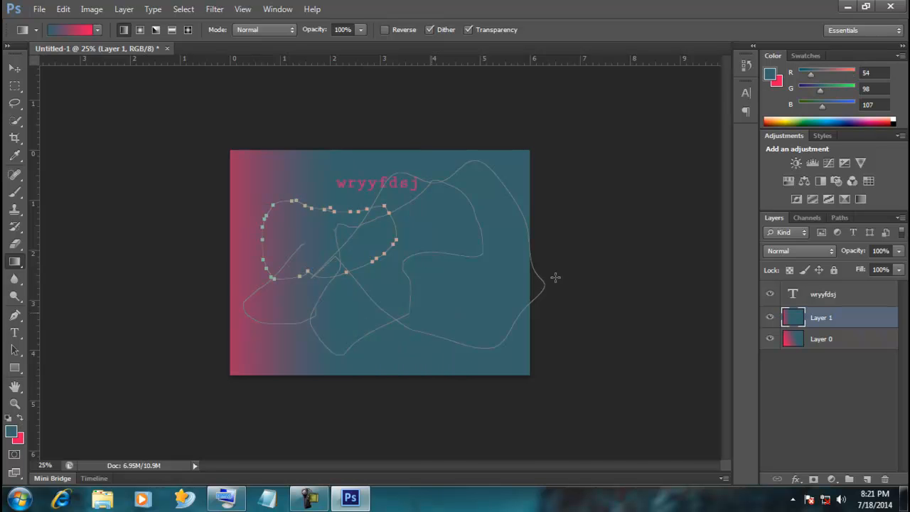
left_click_drag(535, 264, 358, 267)
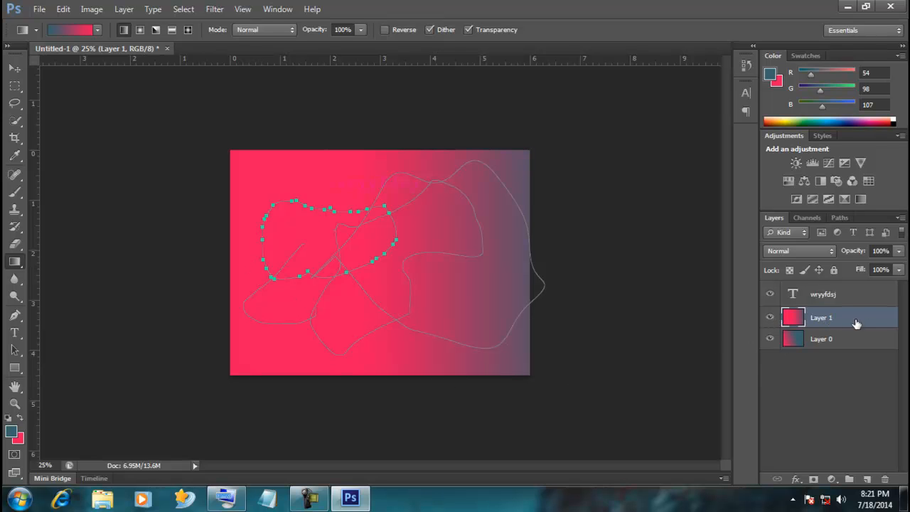
Swap the stacking order of Layer 1 and Layer 0 several times, ending with Layer 1 beneath Layer 0
left_click_drag(829, 315, 830, 355)
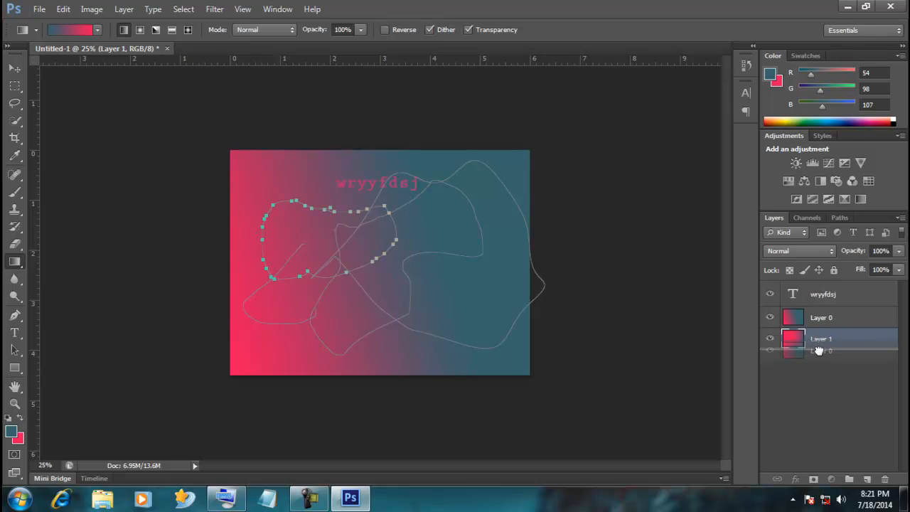
left_click(821, 319)
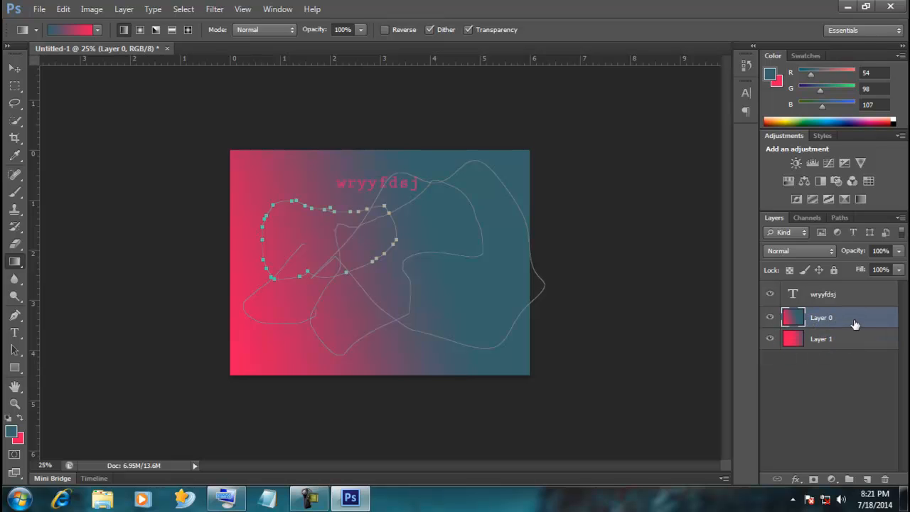
left_click_drag(854, 324, 852, 363)
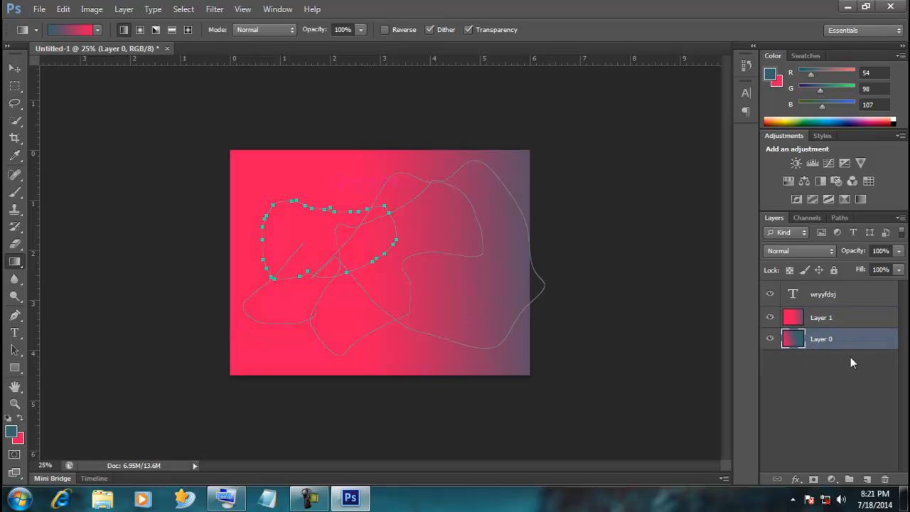
left_click_drag(843, 320, 843, 352)
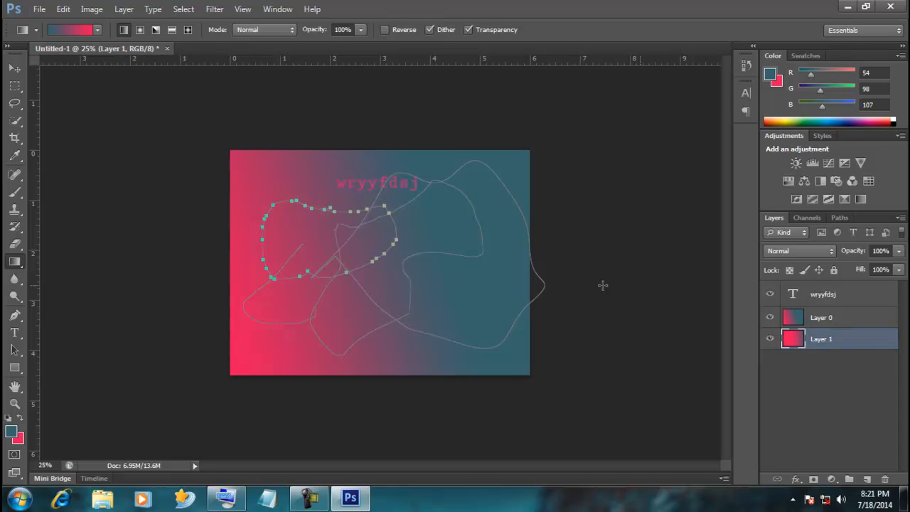
Erase the upper-right corner area of Layer 0 with the Eraser tool at size 75
left_click(845, 324)
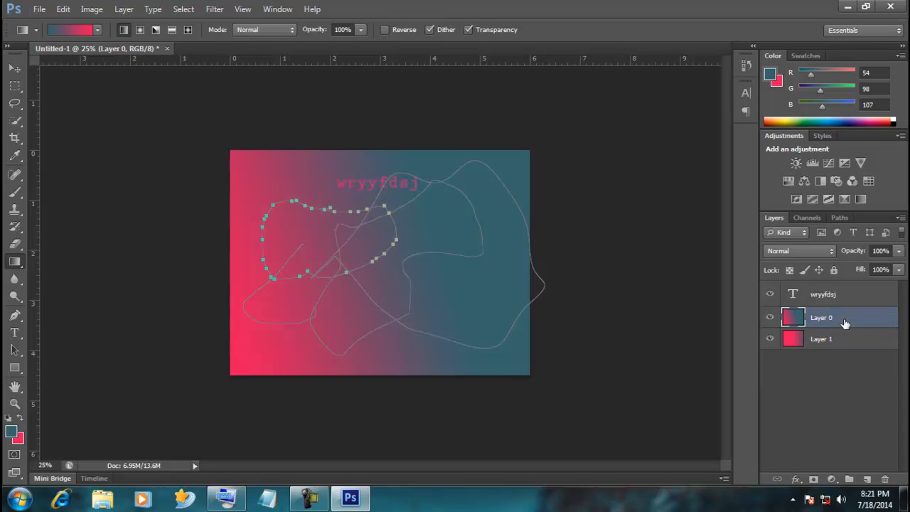
left_click(15, 243)
mouse_move(518, 183)
left_mouse_down()
mouse_move(520, 152)
mouse_move(509, 153)
mouse_move(510, 185)
mouse_move(519, 179)
mouse_move(513, 199)
mouse_move(531, 167)
mouse_move(517, 208)
mouse_move(500, 147)
mouse_move(474, 163)
mouse_move(540, 257)
mouse_move(516, 206)
mouse_move(526, 193)
mouse_move(509, 172)
mouse_move(496, 192)
mouse_move(480, 180)
mouse_move(493, 191)
mouse_move(516, 150)
mouse_move(530, 151)
mouse_move(463, 128)
mouse_move(444, 135)
mouse_move(508, 255)
mouse_move(524, 265)
mouse_move(512, 237)
mouse_move(529, 292)
left_mouse_up()
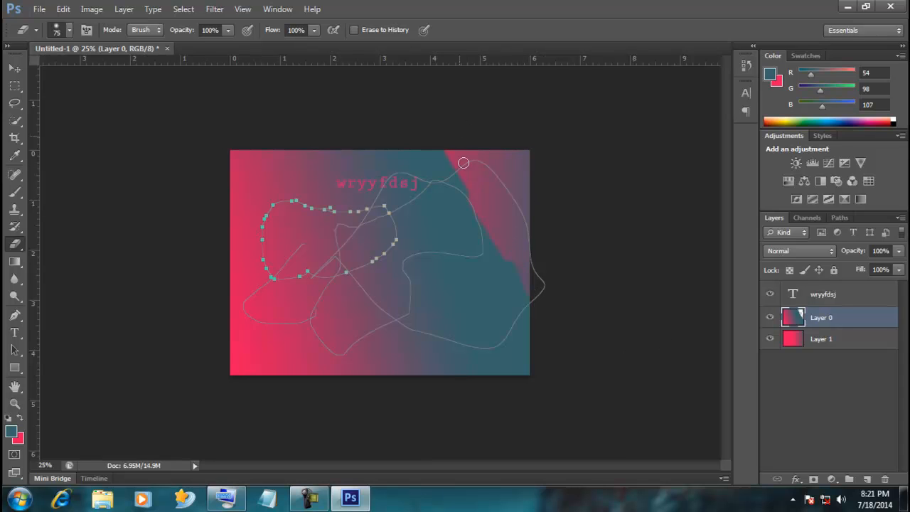
Select each of the three layers in turn, and make Layer 0 active with the Brush tool chosen
left_click(802, 296)
left_click(817, 317)
left_click(830, 342)
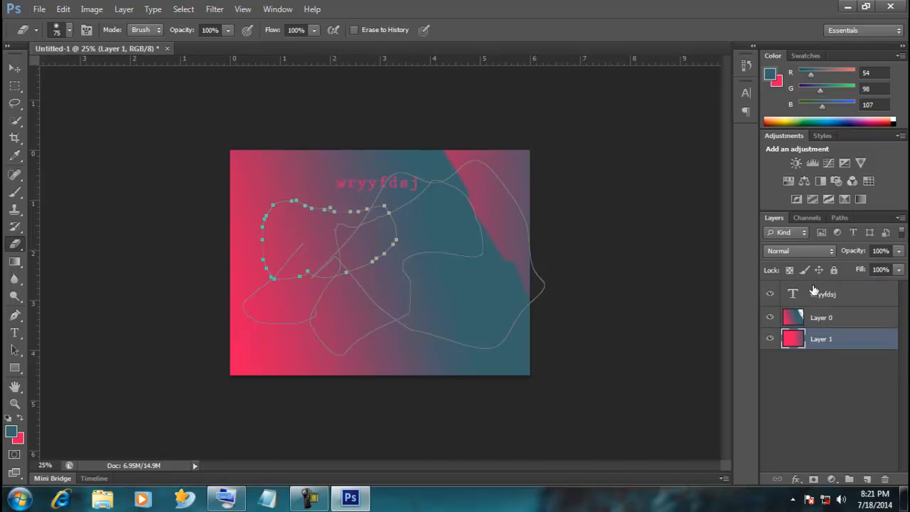
left_click(813, 291)
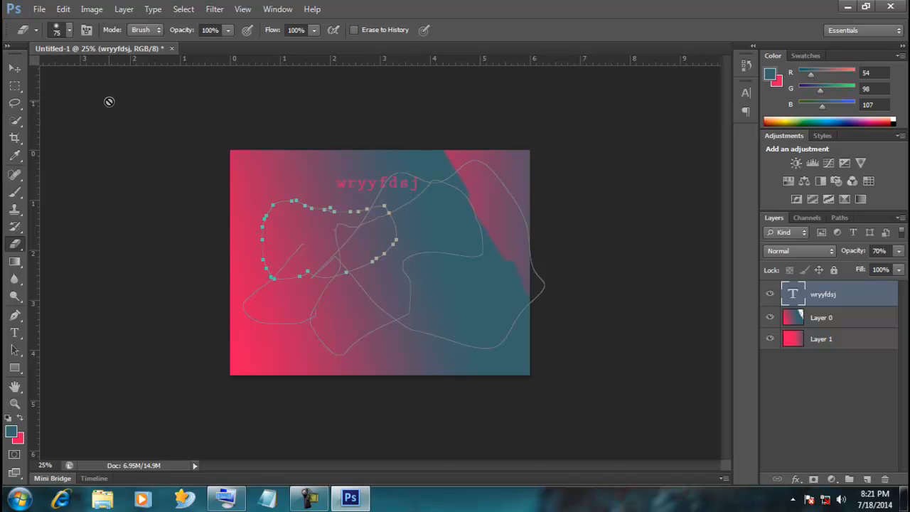
left_click(13, 192)
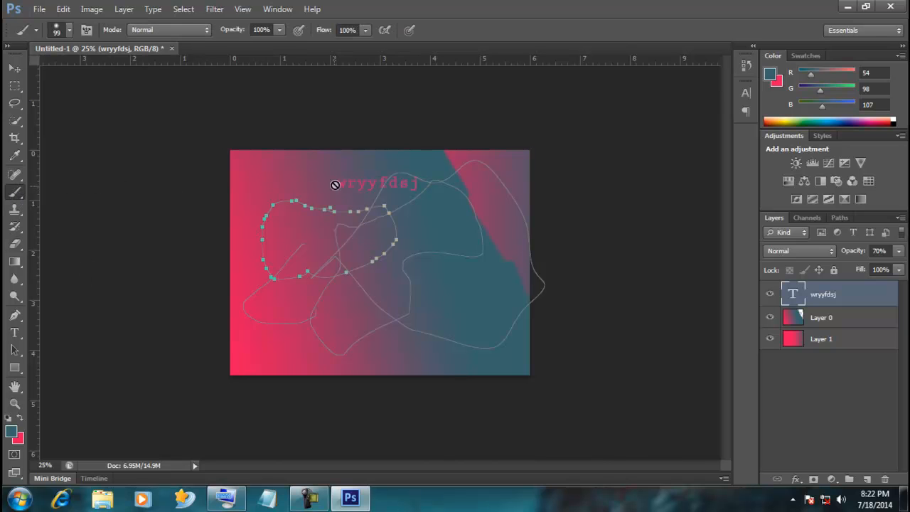
left_click(818, 319)
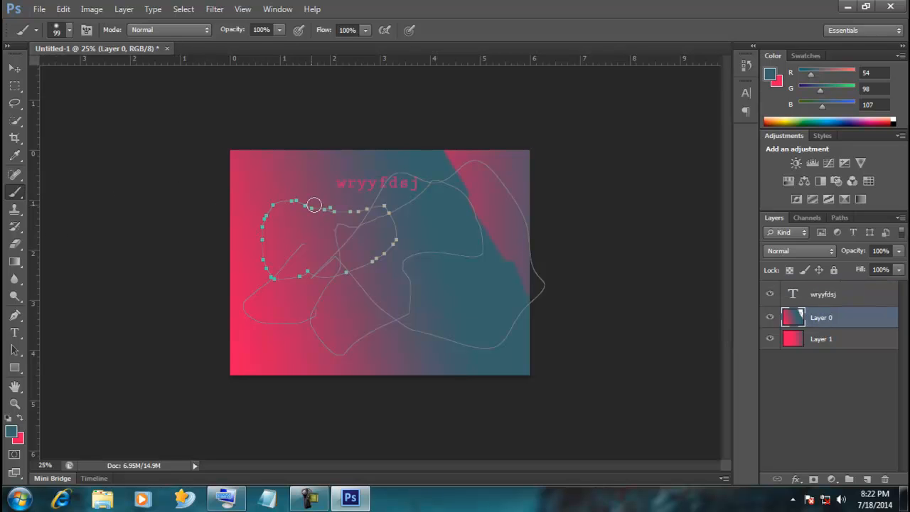
Bring up the On-Screen Keyboard, point out its brush-sizing keys, set the brush size to 125 with it, and close it
left_click(69, 30)
left_click(69, 34)
mouse_move(226, 498)
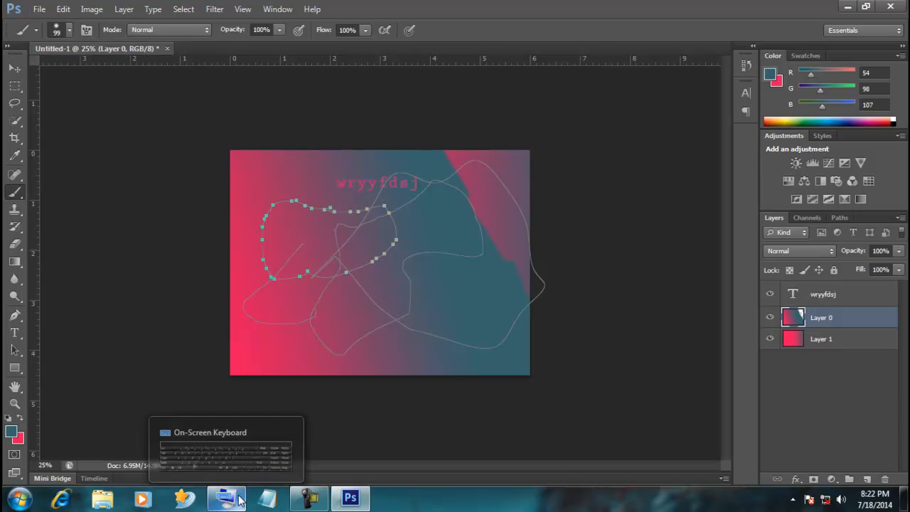
left_click(227, 442)
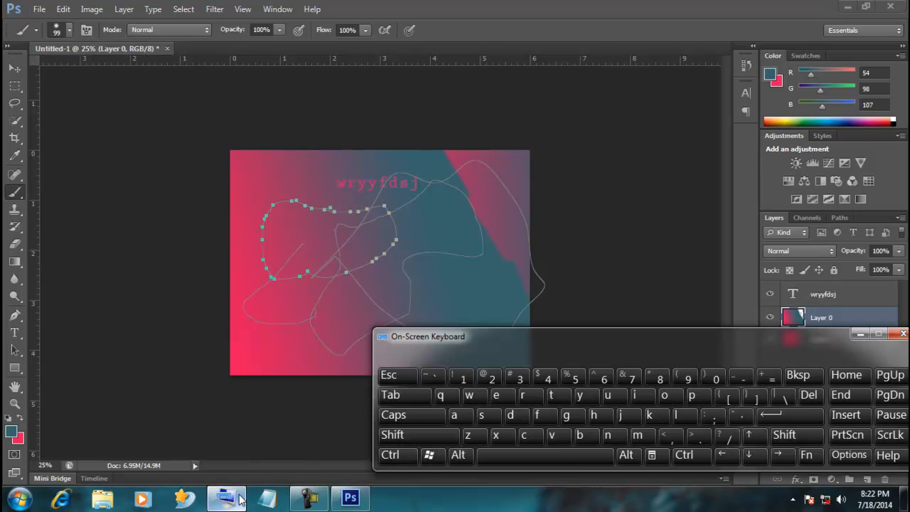
left_click(758, 400)
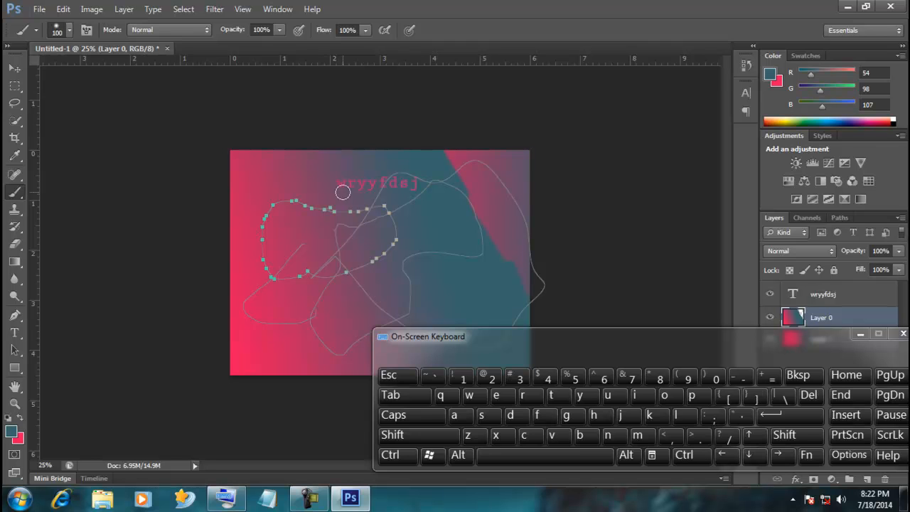
left_click(757, 400)
left_click(730, 399)
left_click(729, 399)
left_click(729, 399)
left_click(730, 398)
left_click(729, 399)
left_click(730, 399)
left_click(903, 334)
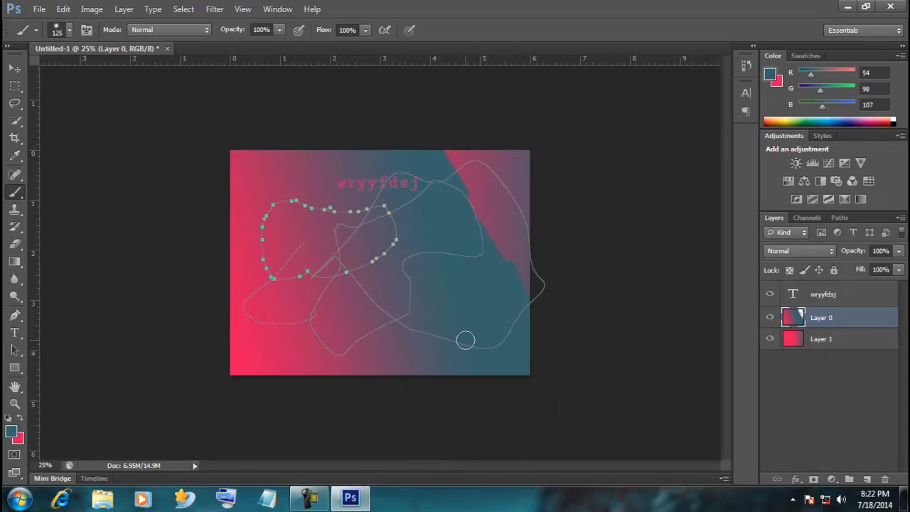
Enlarge and shrink the brush repeatedly in increments, ending at size 175
key("bracketright")
key("bracketright")
key("bracketright")
key("bracketright")
key("bracketright")
key("bracketright")
key("bracketright")
key("bracketright")
key("bracketright")
key("bracketright")
key("bracketright")
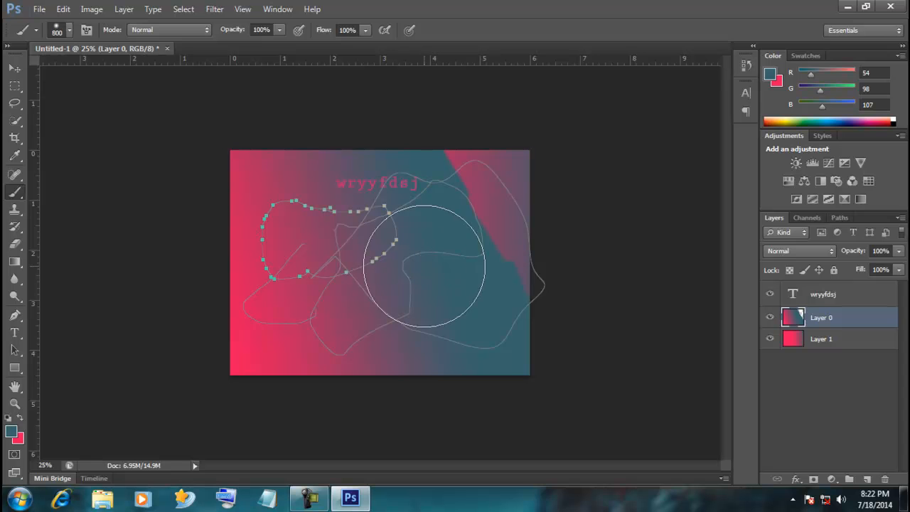
key("bracketright")
key("bracketright")
key("bracketright")
key("bracketleft")
key("bracketleft")
key("bracketleft")
key("bracketleft")
key("bracketleft")
key("bracketleft")
key("bracketleft")
key("bracketleft")
key("bracketleft")
key("bracketleft")
key("bracketleft")
key("bracketleft")
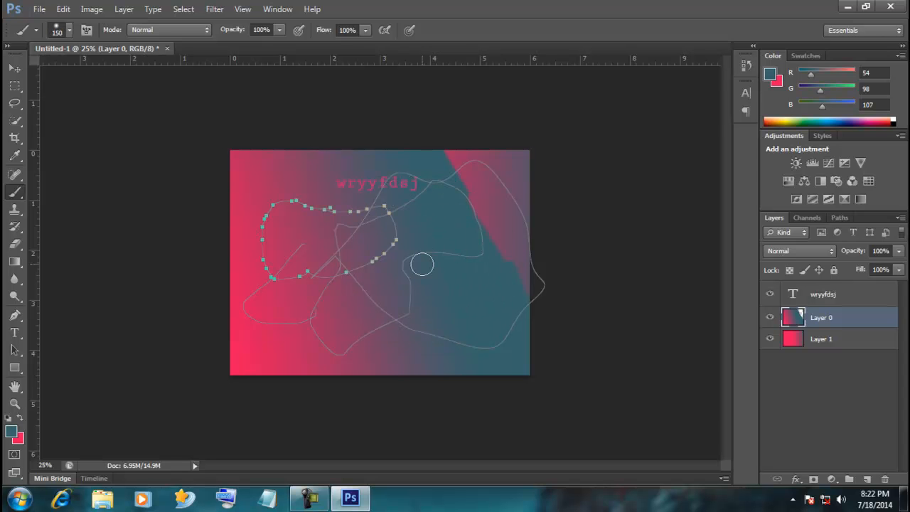
key("bracketright")
key("bracketright")
key("bracketright")
key("bracketright")
key("bracketright")
key("bracketright")
key("bracketright")
key("bracketright")
key("bracketright")
key("bracketright")
key("bracketleft")
key("bracketleft")
key("bracketleft")
key("bracketleft")
key("bracketleft")
key("bracketleft")
key("bracketleft")
key("bracketleft")
key("bracketleft")
key("bracketleft")
key("bracketleft")
Open the image cars_nissan_gt_r_1366x768_52229.jpg from the Wallpapers folder
left_click(39, 10)
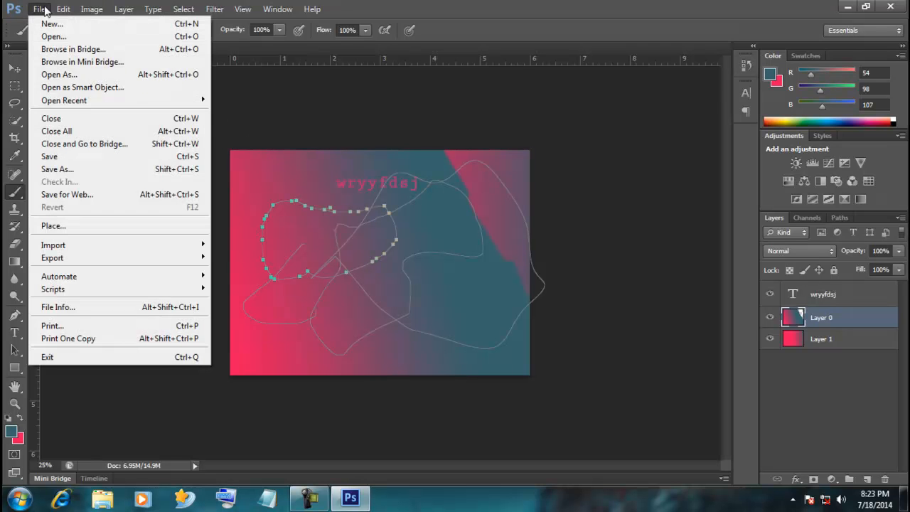
left_click(54, 36)
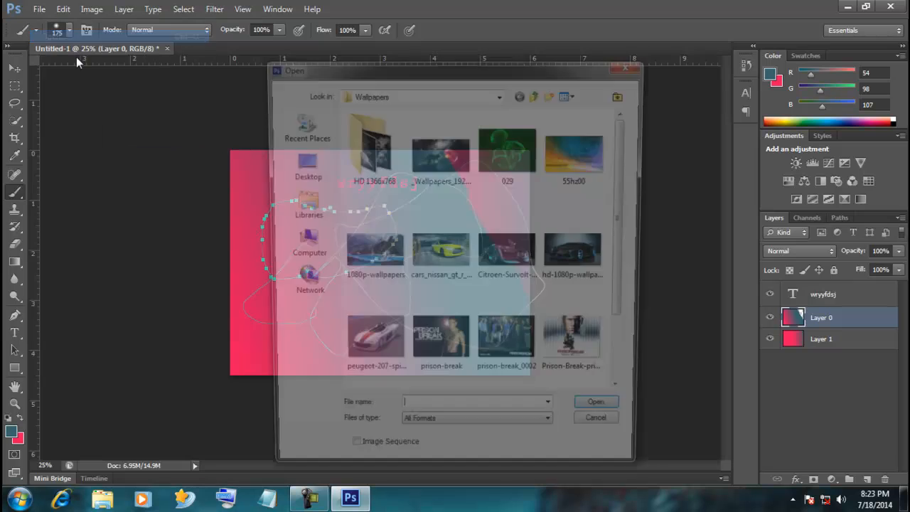
scroll(620, 181, "down", 2)
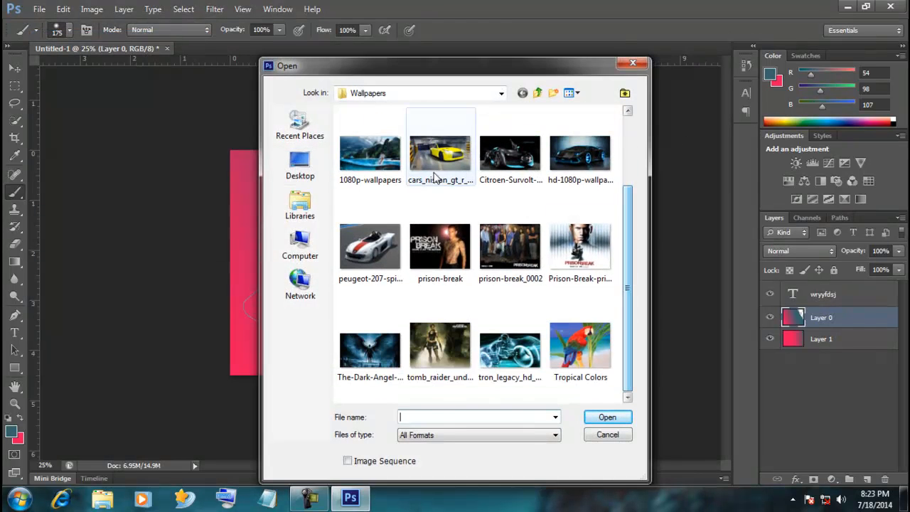
left_click(440, 155)
left_click(608, 417)
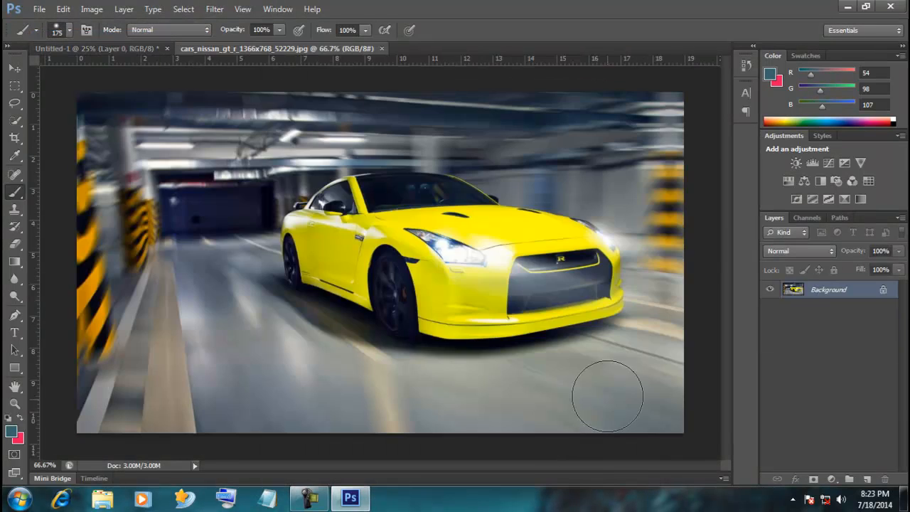
Switch to the Move tool and convert the car photo's locked Background into a regular layer named Layer 0
left_click(14, 68)
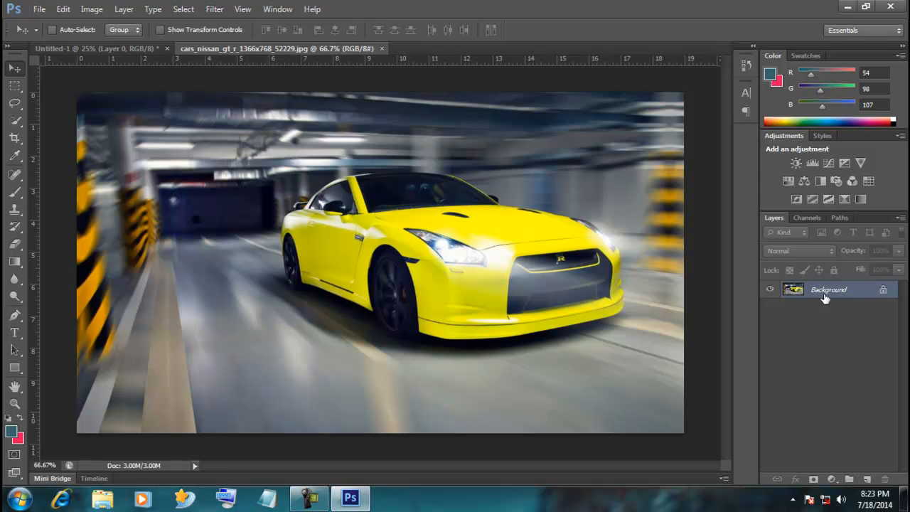
double_click(877, 296)
left_click(569, 157)
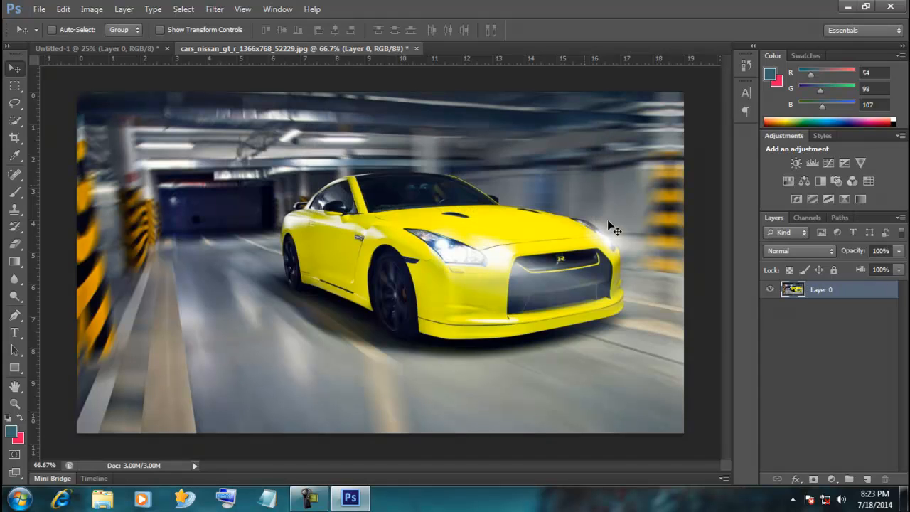
Add a Hue/Saturation adjustment layer above the car photo, and reposition and enlarge its properties so all the settings are visible
left_click(787, 182)
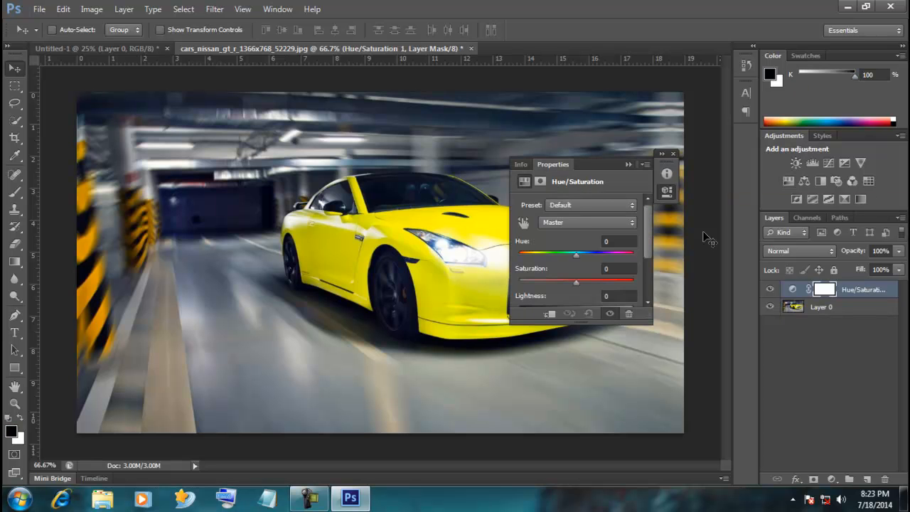
left_click_drag(603, 166, 681, 83)
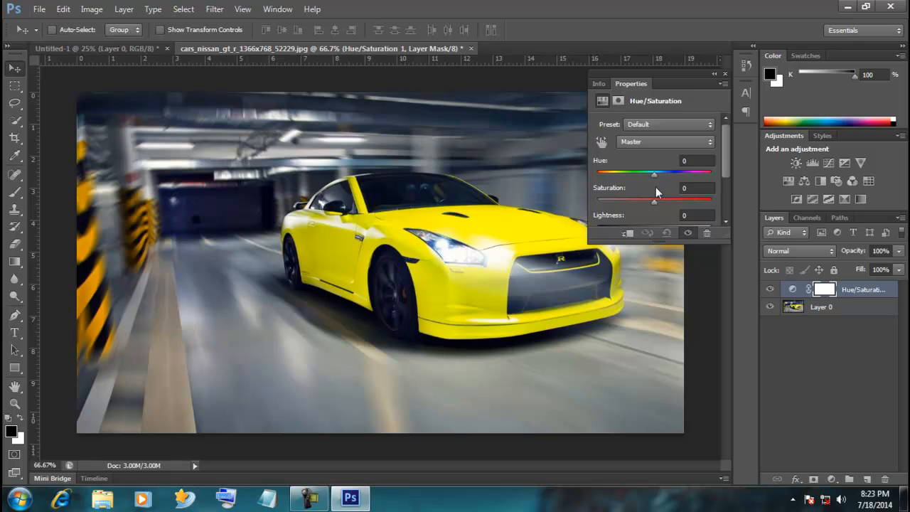
left_click_drag(661, 243, 664, 342)
Choose the Greens range in the Hue/Saturation adjustment and add the car hood's yellow to the sampled colours
left_click(664, 145)
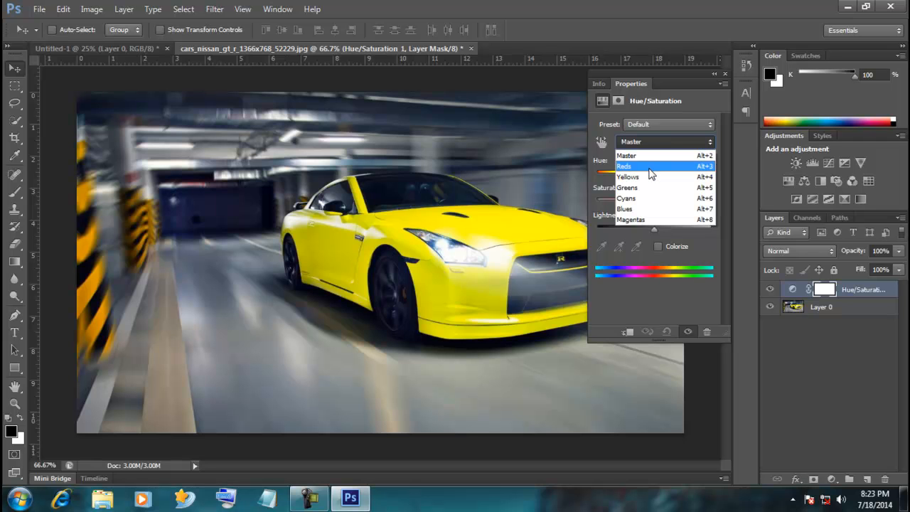
left_click(647, 187)
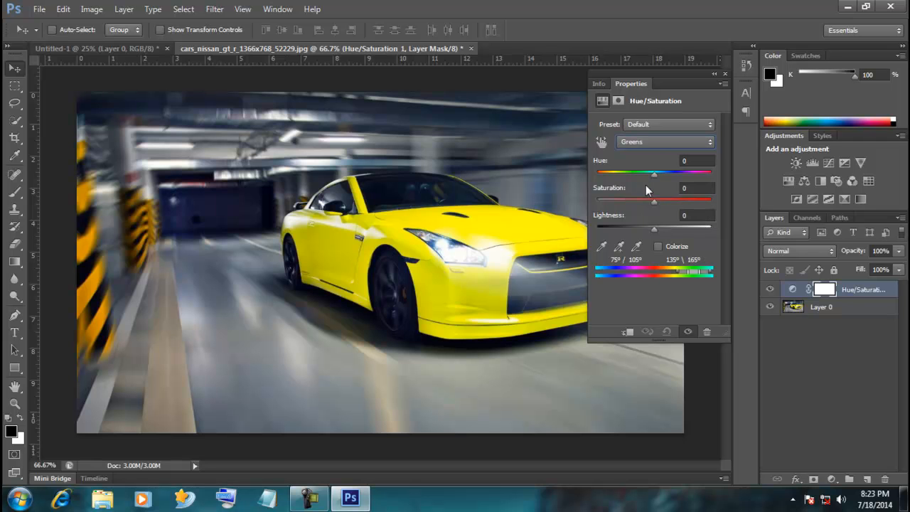
left_click(619, 247)
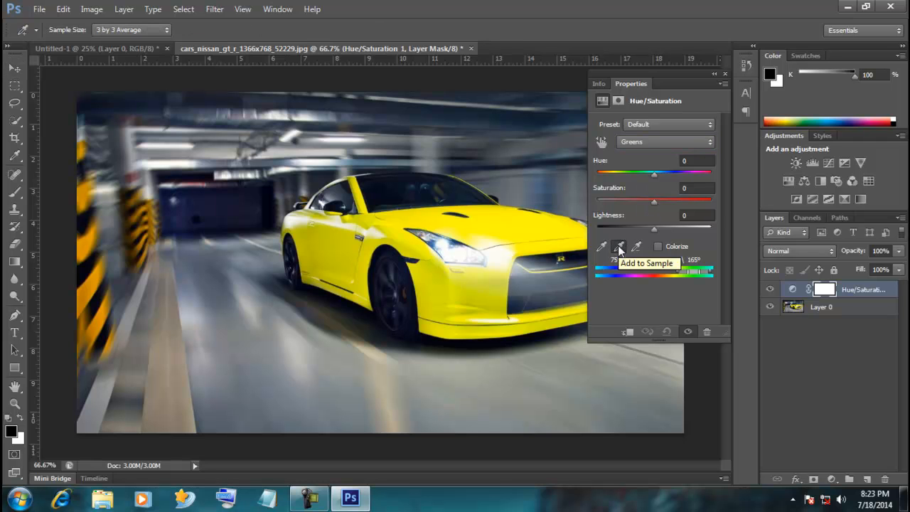
left_click(506, 217)
Set the Greens hue to +30, try saturation +62 and lightness -2, and settle on saturation -15 and lightness 0
left_click(656, 175)
left_click_drag(655, 176, 671, 189)
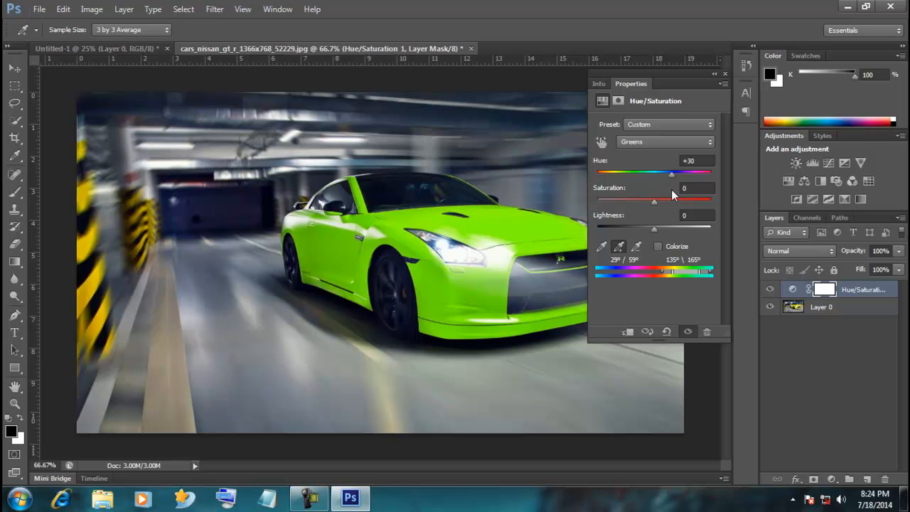
left_click_drag(677, 204, 690, 202)
mouse_move(651, 229)
left_mouse_down()
mouse_move(635, 230)
mouse_move(666, 234)
mouse_move(653, 229)
left_mouse_up()
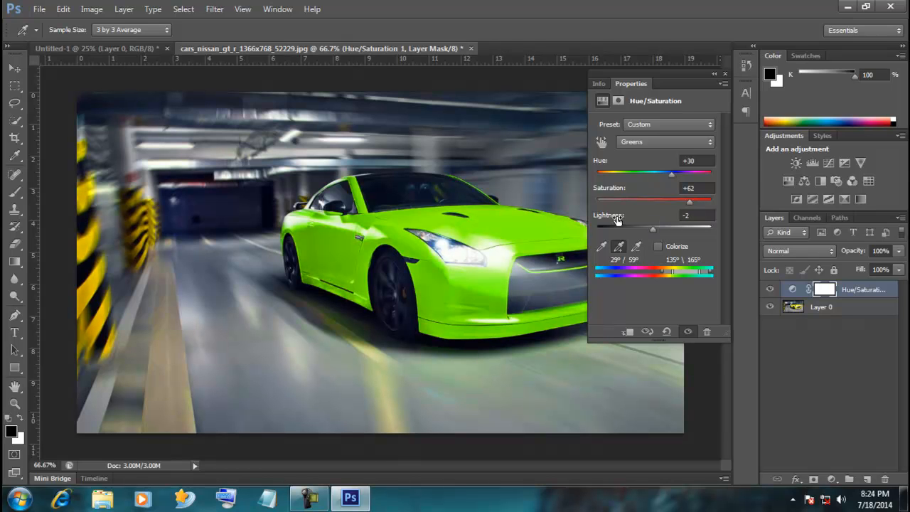
double_click(620, 219)
left_click(646, 202)
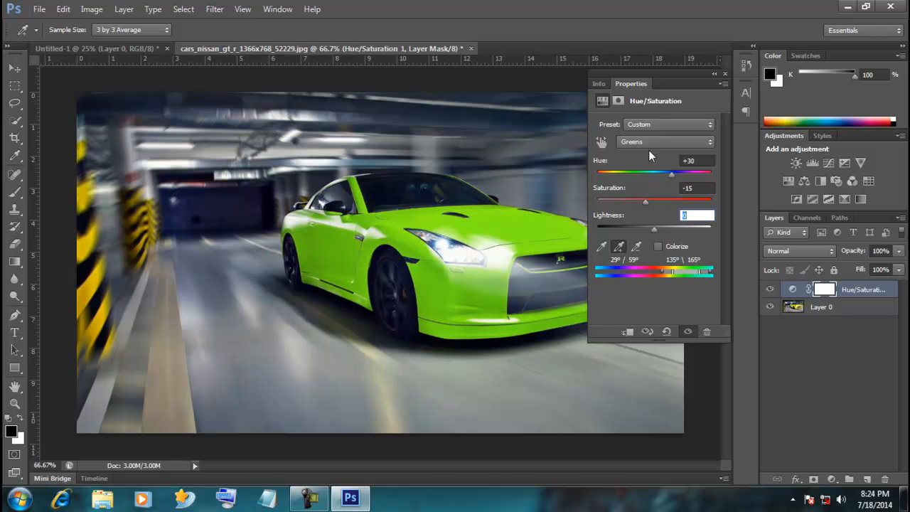
Collapse the adjustment properties and move the Hue/Saturation layer beneath the car photo's Layer 0, with the Move tool active
left_click(715, 76)
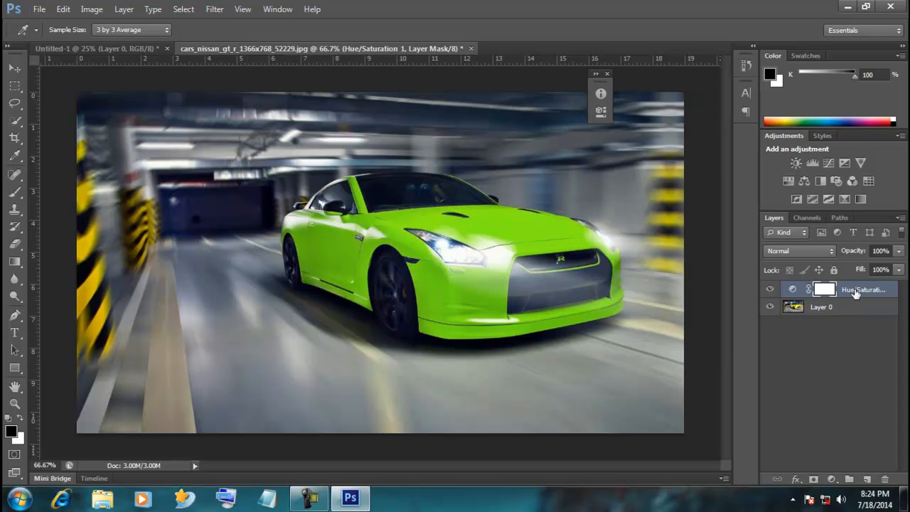
left_click_drag(852, 292, 854, 315)
key("v")
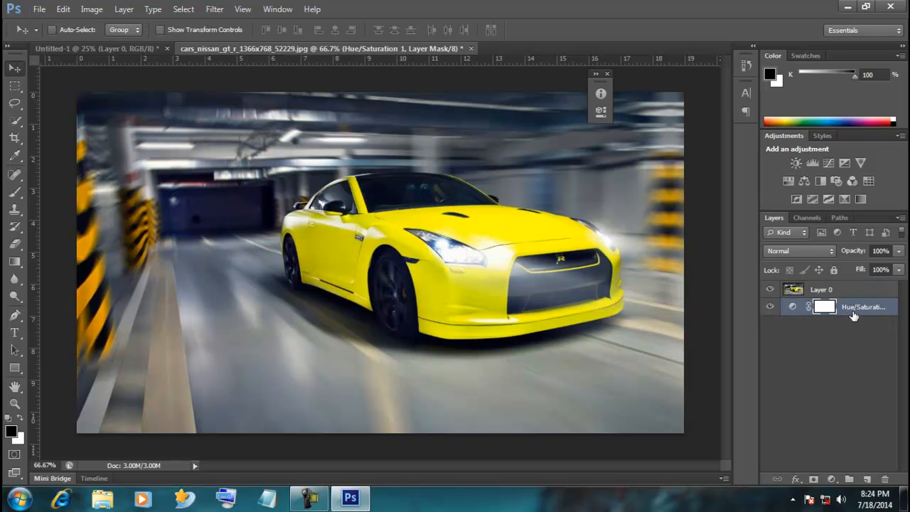
Move the Hue/Saturation adjustment layer above Layer 0, then hide the adjustment
left_click_drag(852, 315, 852, 288)
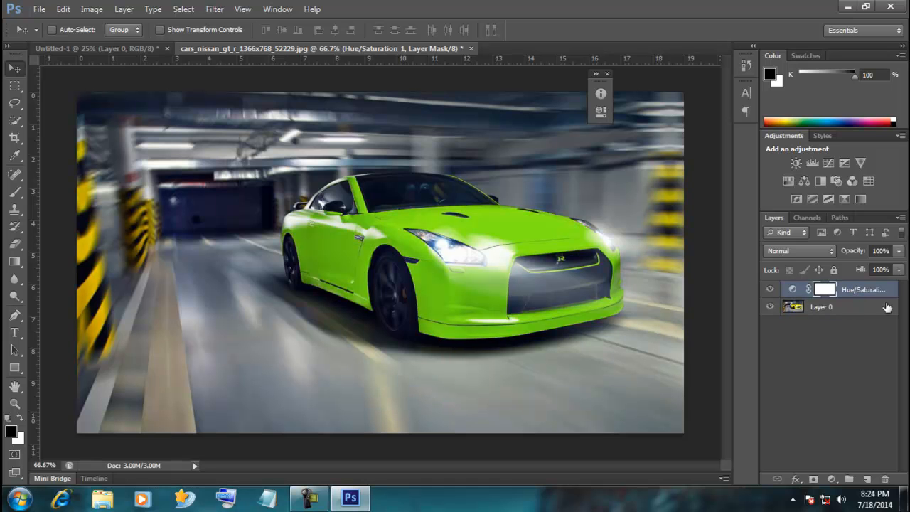
left_click(769, 289)
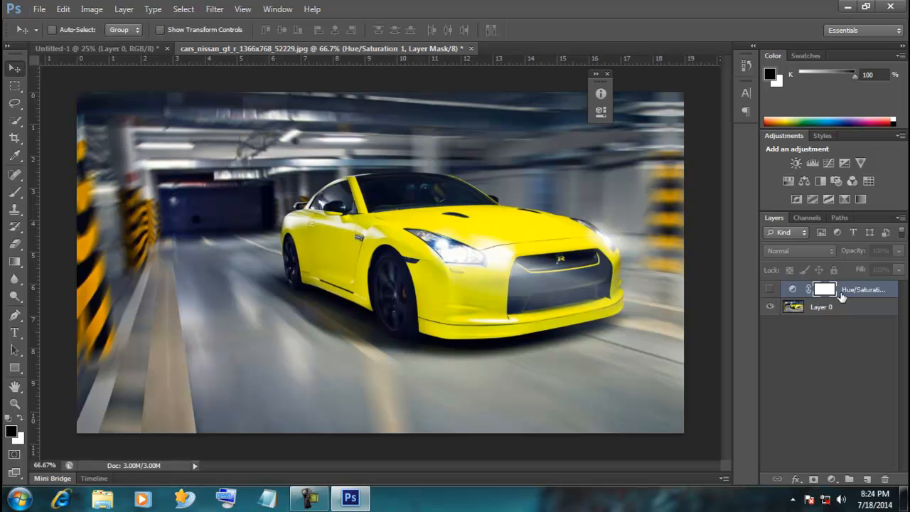
Delete the hidden Hue/Saturation layer and bring it back from the document history
left_click_drag(856, 295, 887, 479)
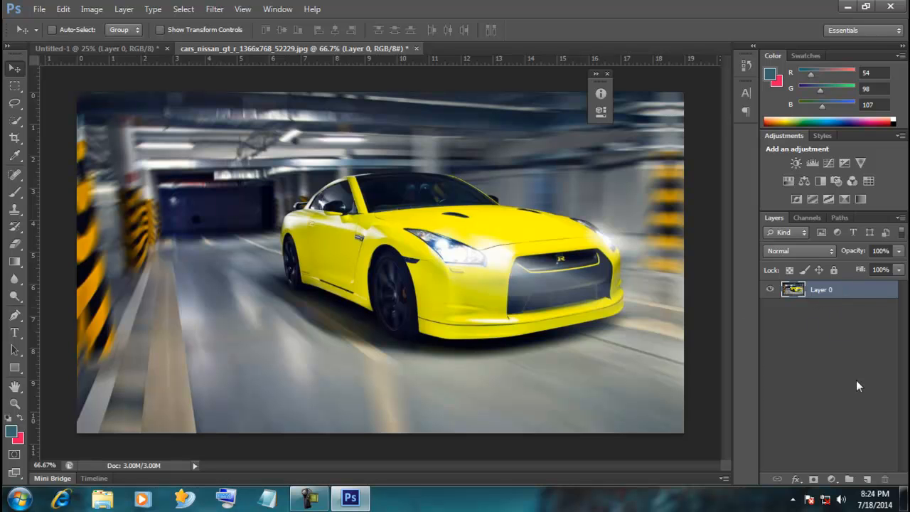
left_click(745, 65)
left_click(671, 167)
left_click(708, 56)
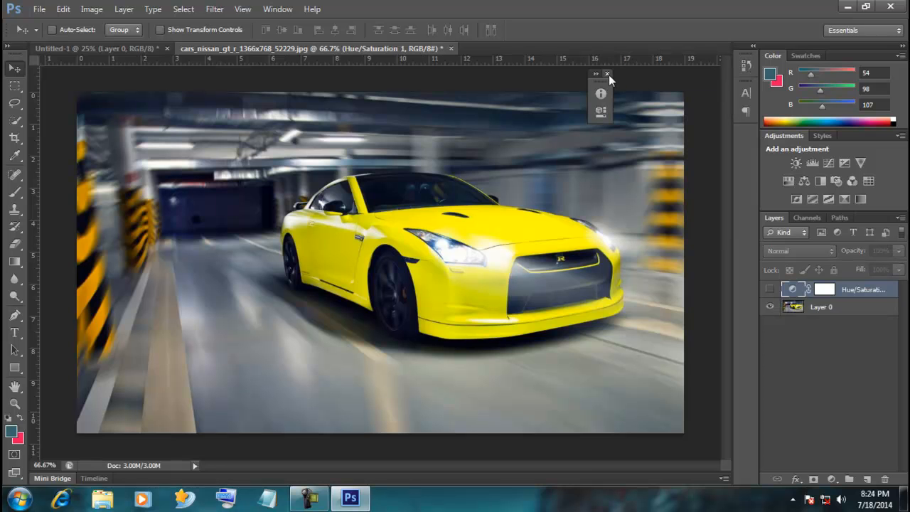
Toggle the Hue/Saturation layer's visibility repeatedly to compare the recoloured car with the original, leaving the adjustment visible
left_click(768, 289)
left_click(768, 289)
left_click(768, 289)
left_click(768, 289)
left_click(768, 289)
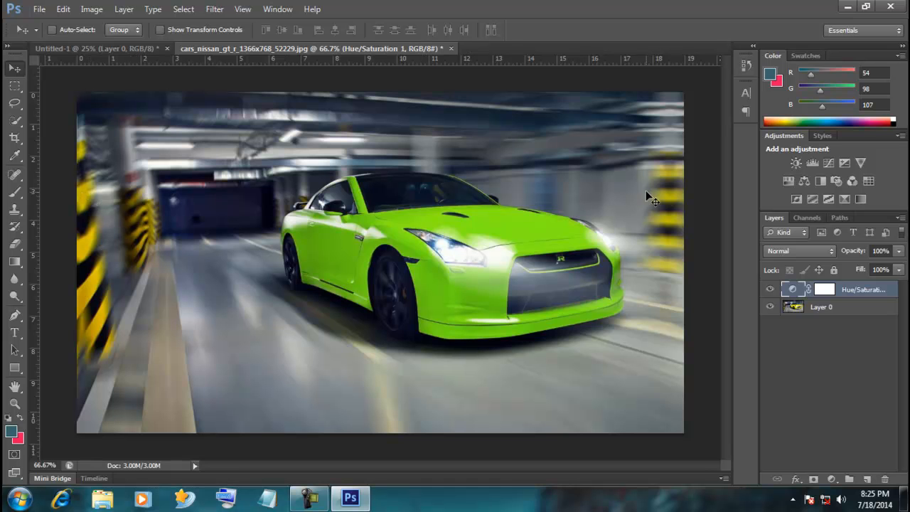
left_click(769, 289)
left_click(769, 289)
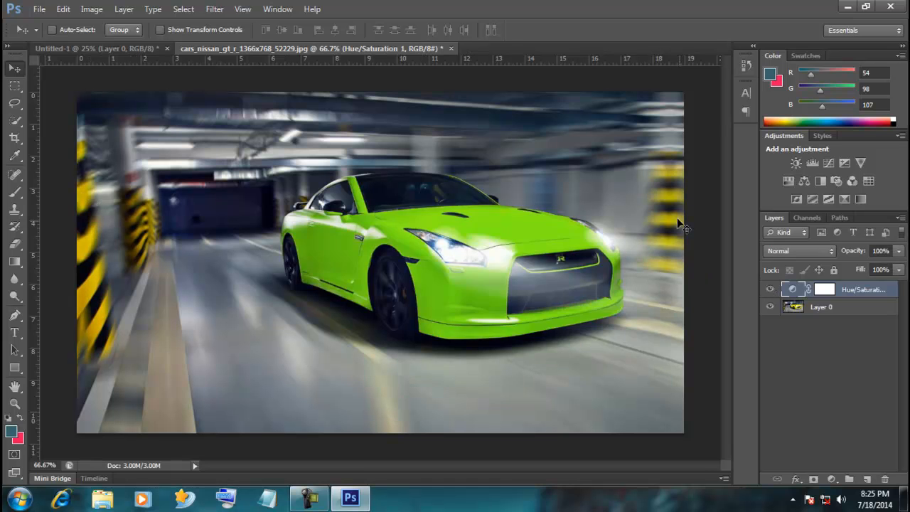
left_click(770, 290)
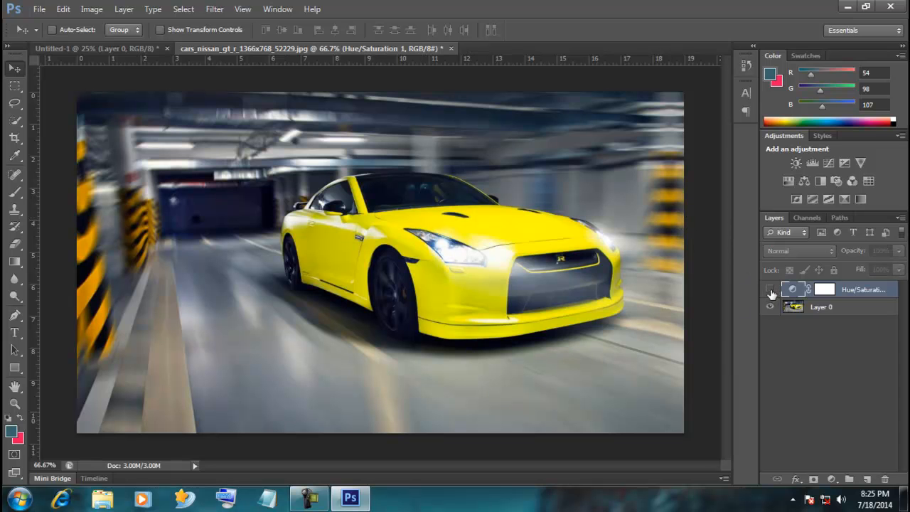
left_click(770, 289)
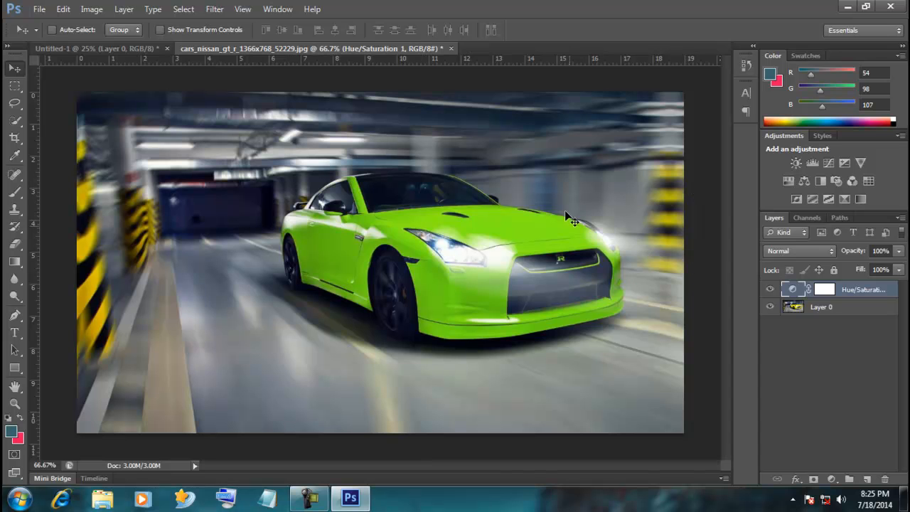
Delete the Hue/Saturation layer and draw a rectangular marquee selection around the whole car on Layer 0
left_click_drag(831, 291, 885, 479)
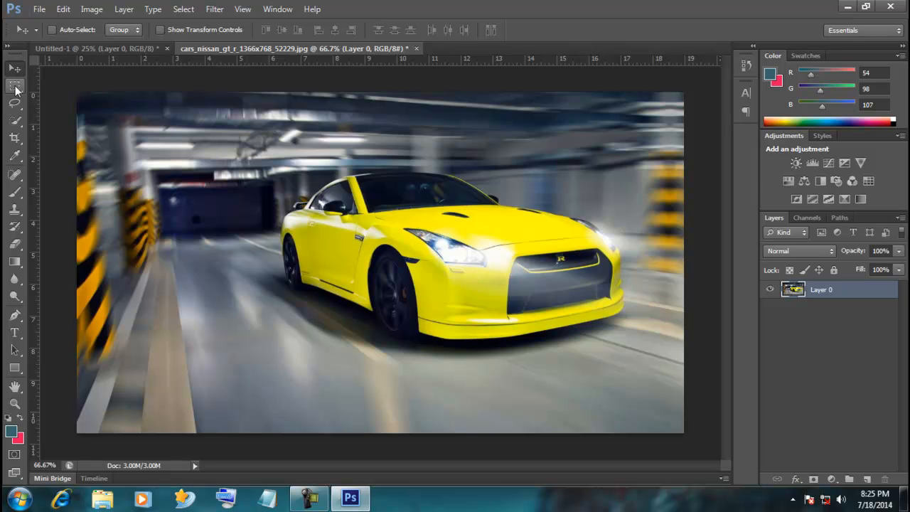
left_click(16, 88)
left_click_drag(245, 160, 639, 388)
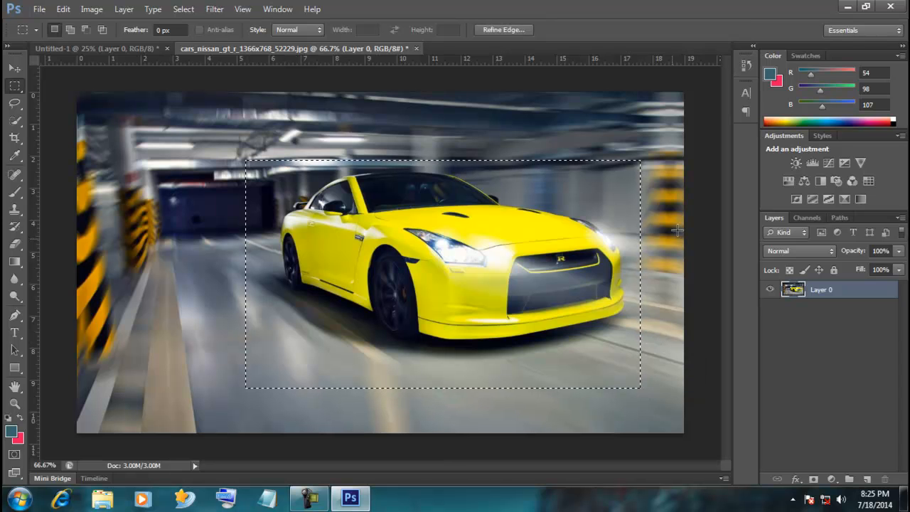
Add a Hue/Saturation adjustment layer masked to the selection around the car, and shift its properties aside to uncover the photo
left_click(789, 182)
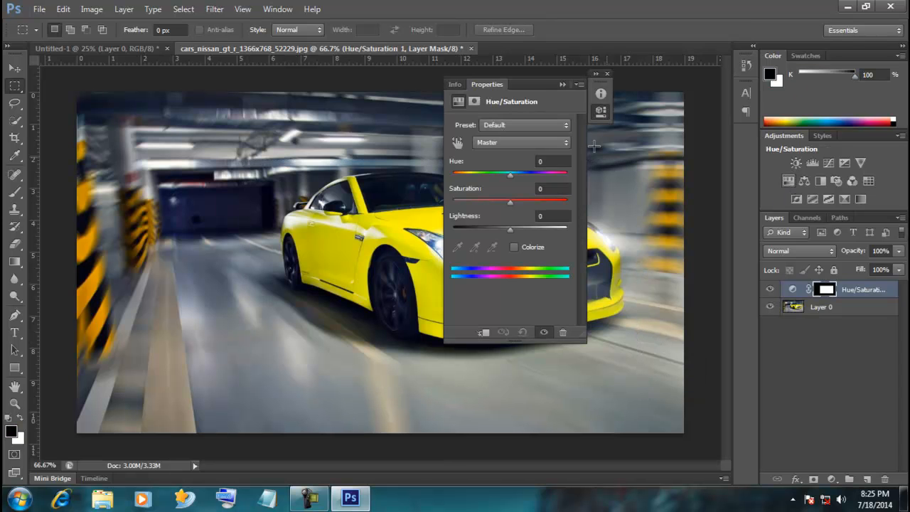
left_click_drag(547, 84, 678, 89)
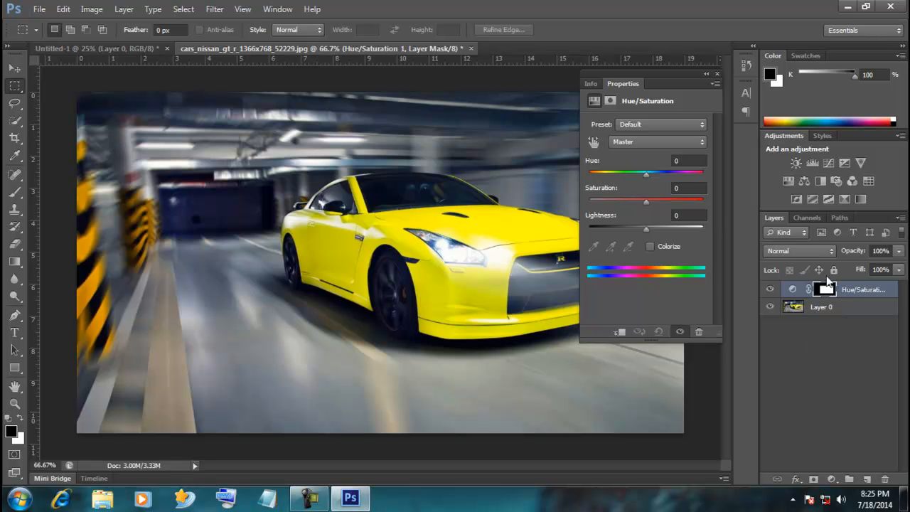
left_click_drag(662, 73, 695, 79)
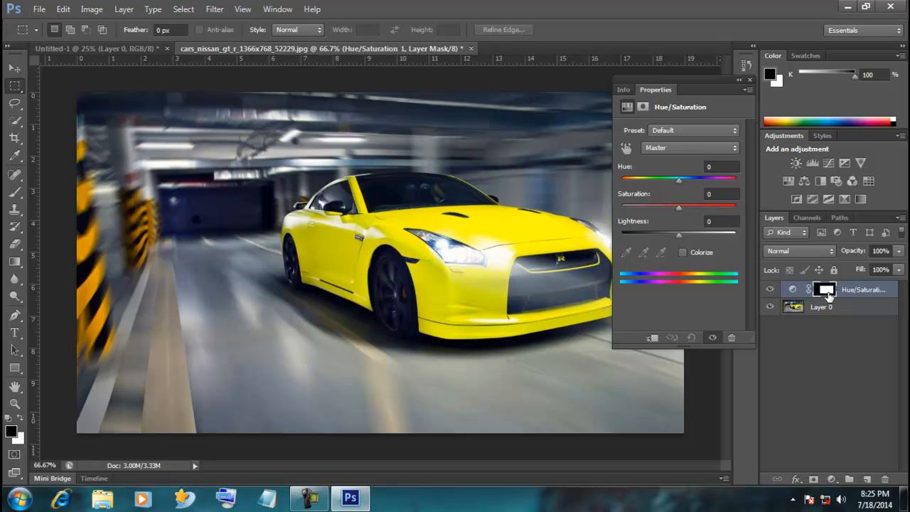
Choose the Reds range in the Hue/Saturation adjustment and add the yellow of the car's hood and side to the sampled colours
left_click(670, 147)
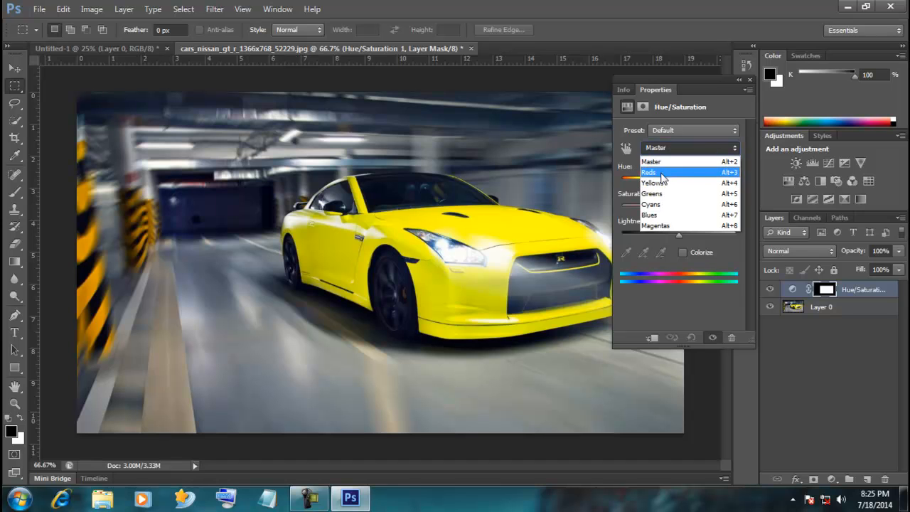
left_click(657, 172)
left_click(643, 253)
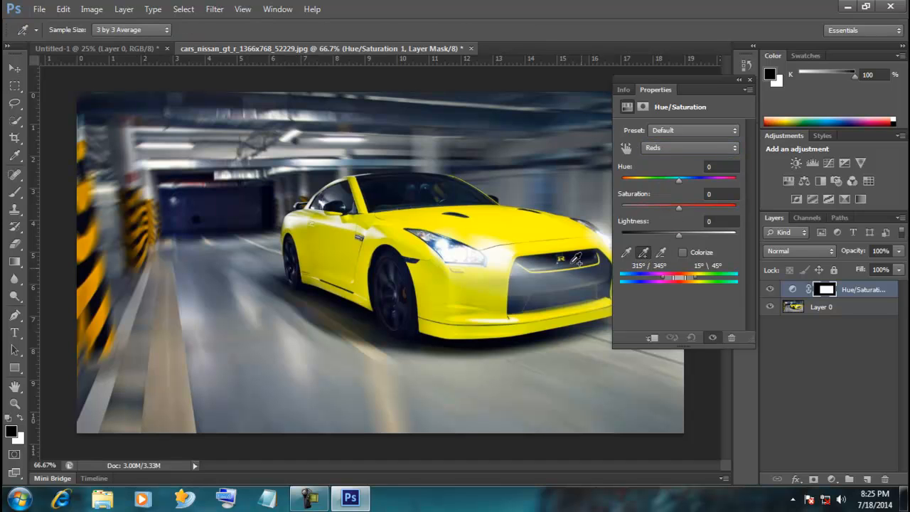
left_click(509, 221)
left_click(332, 245)
left_click(315, 242)
Set the Reds hue to +13, repositioning the adjustment properties to uncover more of the car and the striped pillar
mouse_move(682, 180)
left_mouse_down()
mouse_move(658, 184)
mouse_move(684, 184)
left_mouse_up()
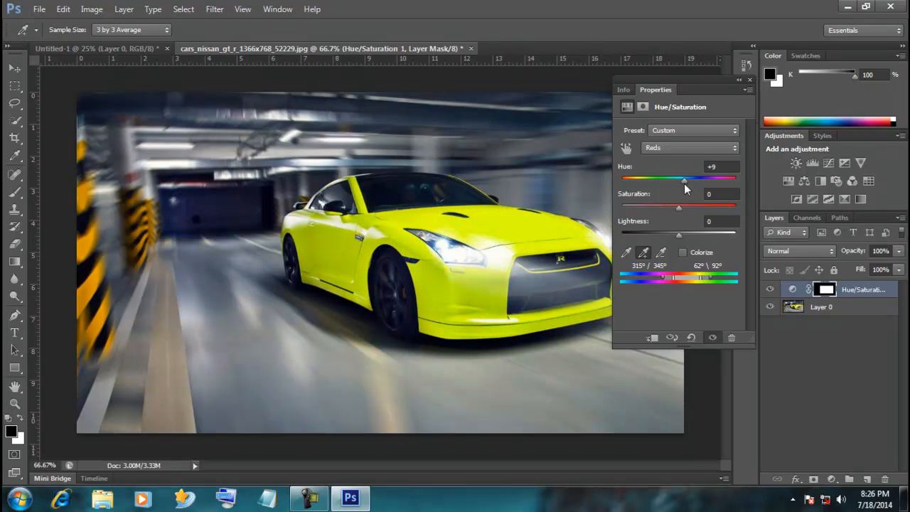
left_click_drag(697, 84, 661, 265)
left_click_drag(653, 361, 653, 365)
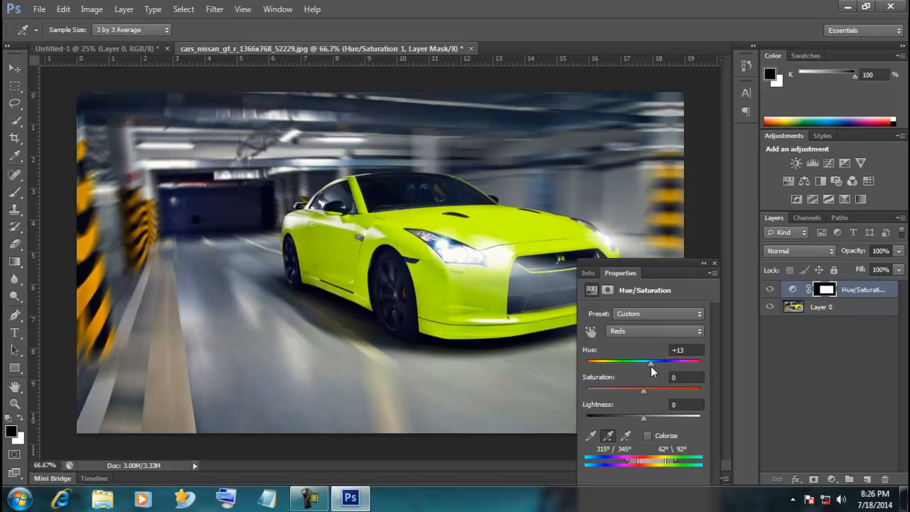
Collapse the Info and Properties group to icons and dock it beneath the Character and Paragraph icons
left_click_drag(661, 263, 690, 131)
left_click(734, 131)
left_click_drag(622, 132, 745, 134)
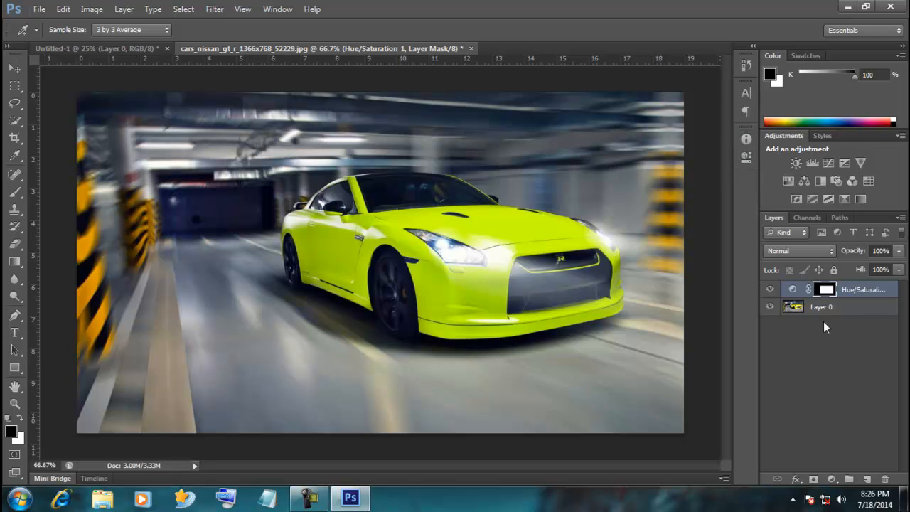
Toggle the masked Hue/Saturation layer's visibility to compare the car before and after, leaving the adjustment visible
left_click(769, 290)
left_click(769, 290)
left_click(769, 290)
left_click(315, 503)
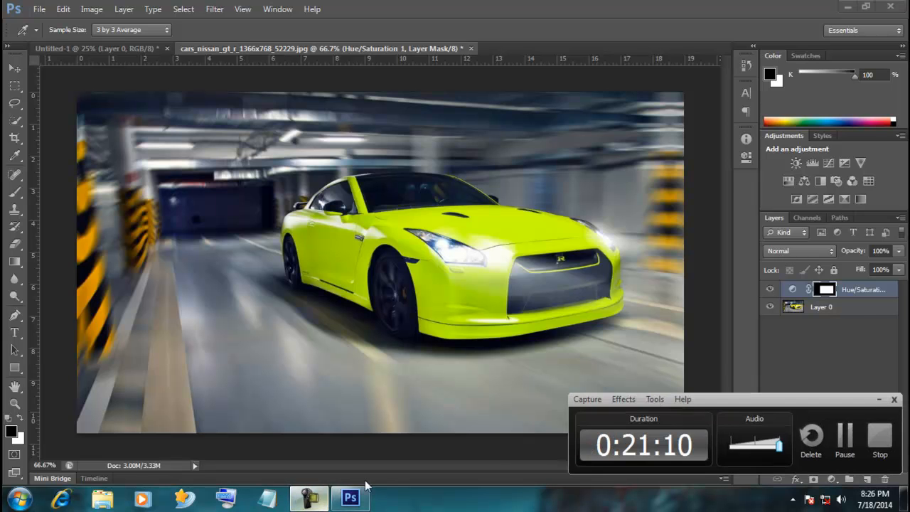